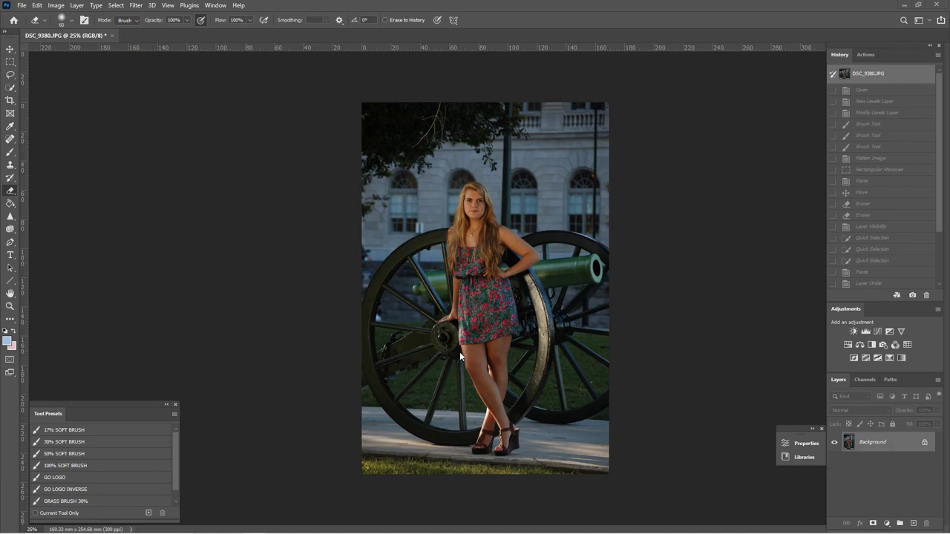
- Run the LEVELS SLIDER action from the Actions list to add a Levels 1 layer
click(865, 56)
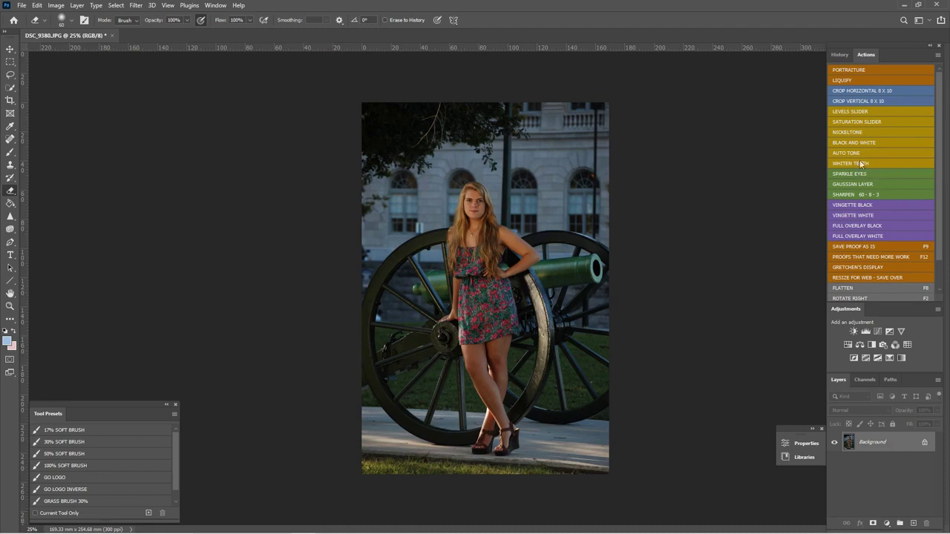
click(843, 113)
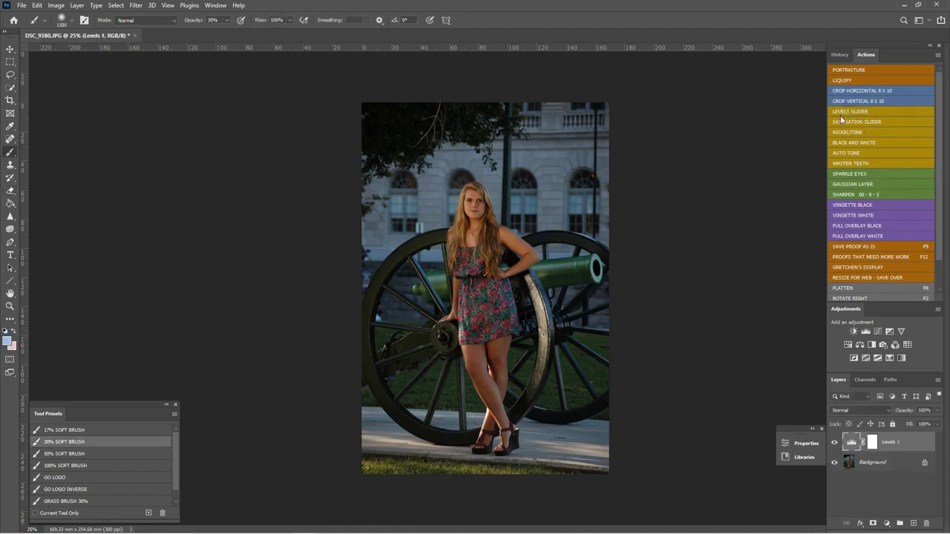
- Delete the action's Levels 1 layer and add a fresh Levels adjustment layer
click(926, 523)
click(887, 524)
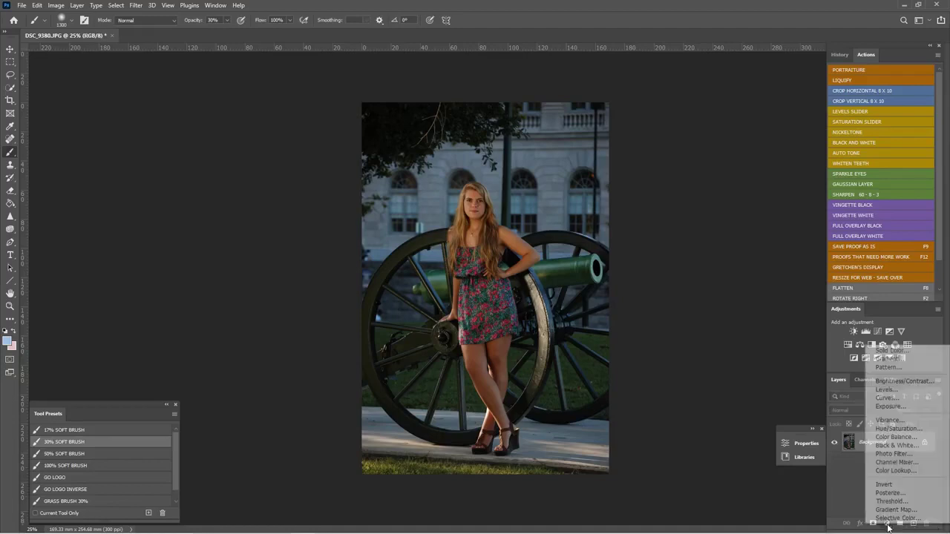
click(778, 512)
click(887, 524)
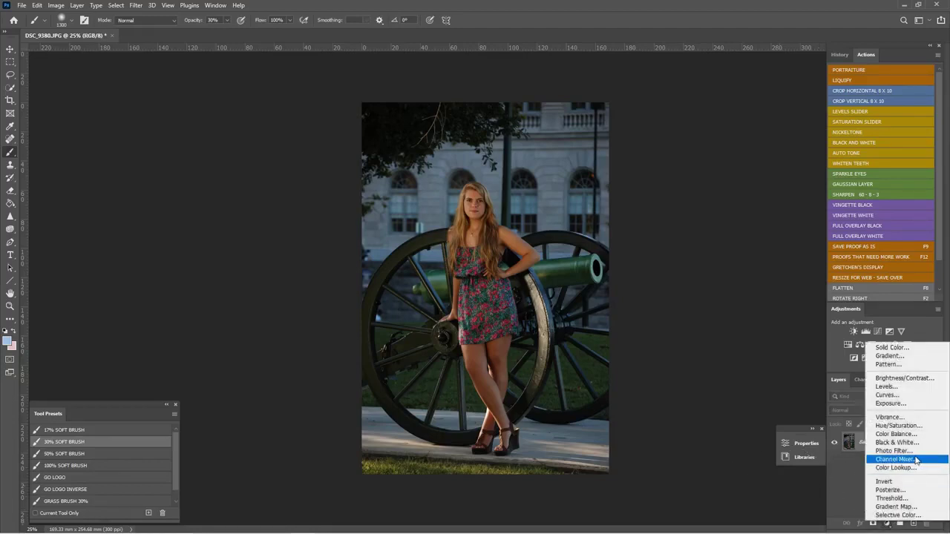
click(887, 387)
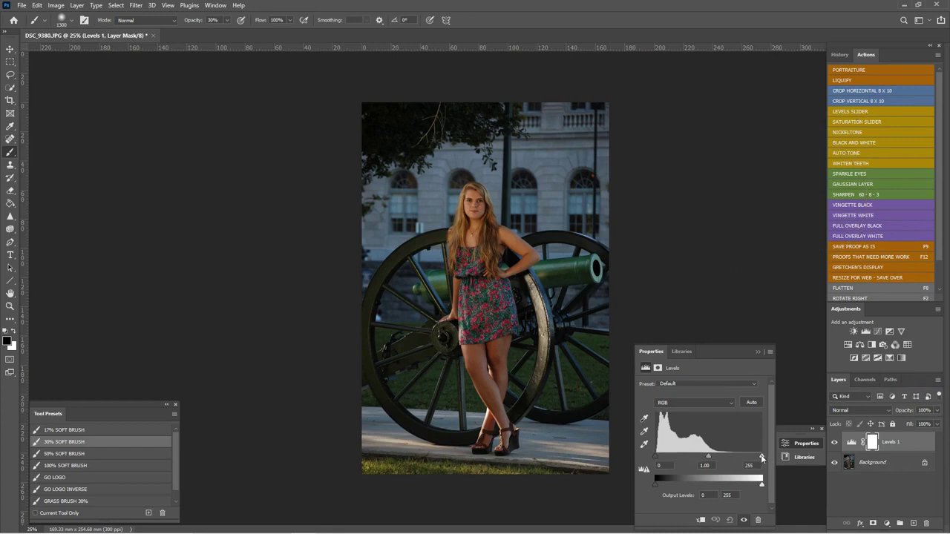
- Set the Levels input values to 5, 1.06 and 187 to brighten the photo
drag(761, 457, 735, 459)
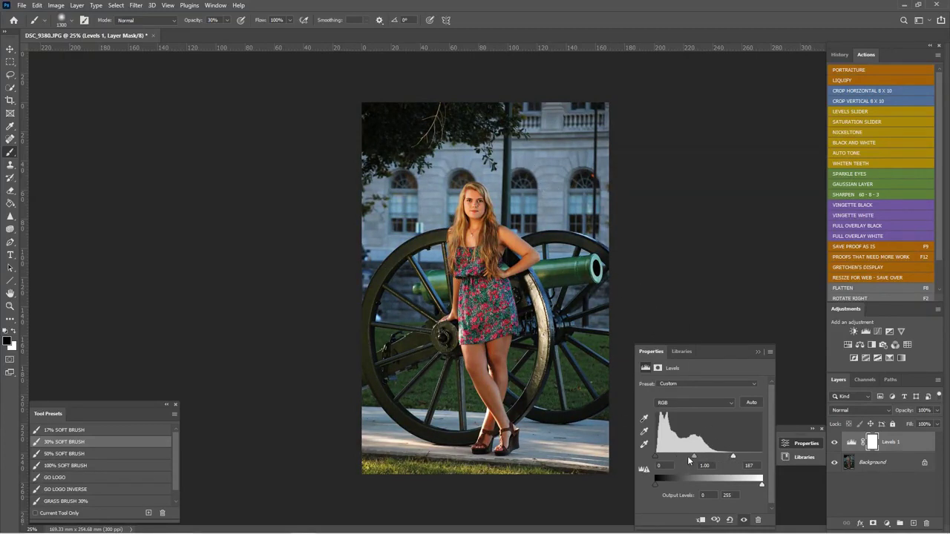
drag(693, 459, 658, 459)
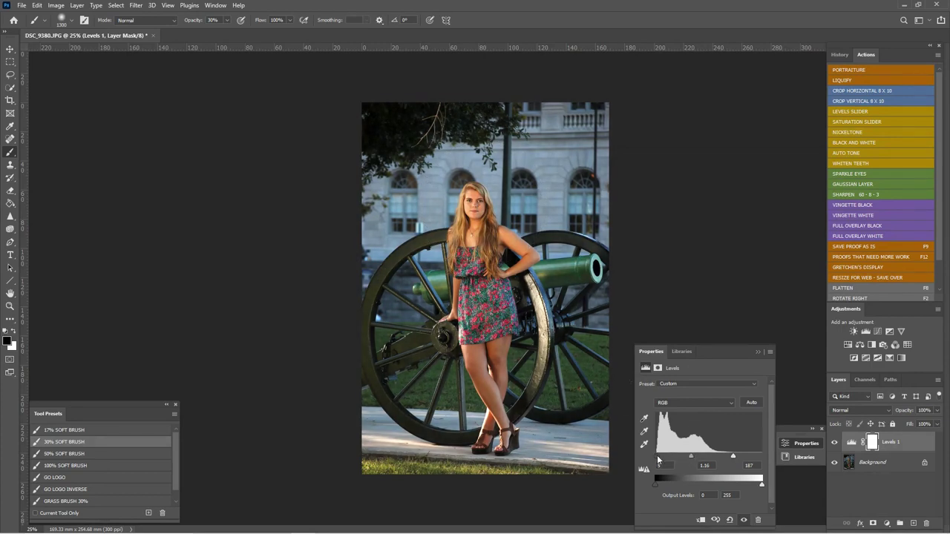
click(758, 352)
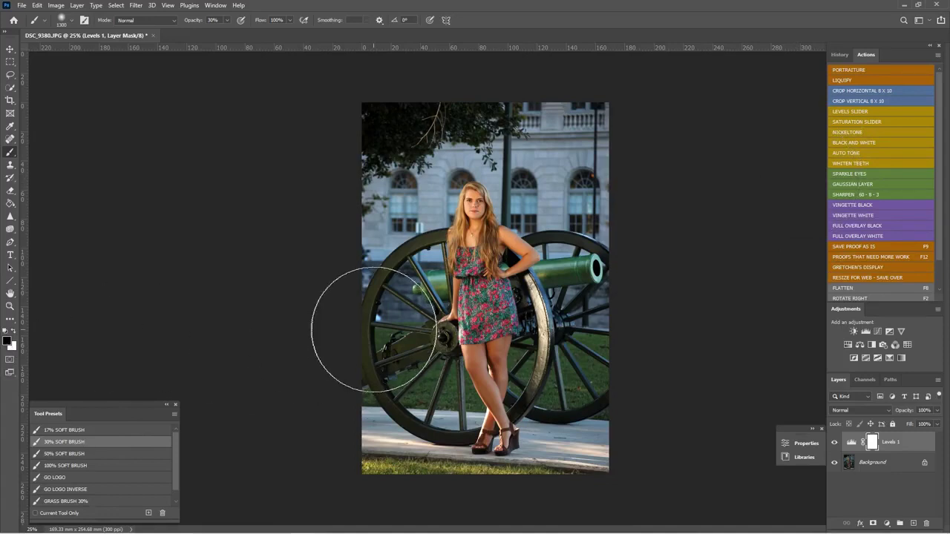
- Set the mask brush to about 125 px at 16% opacity
key(bracketleft)
key(bracketleft)
key(bracketleft)
key(bracketleft)
key(bracketleft)
key(bracketleft)
key(bracketleft)
key(bracketleft)
key(bracketleft)
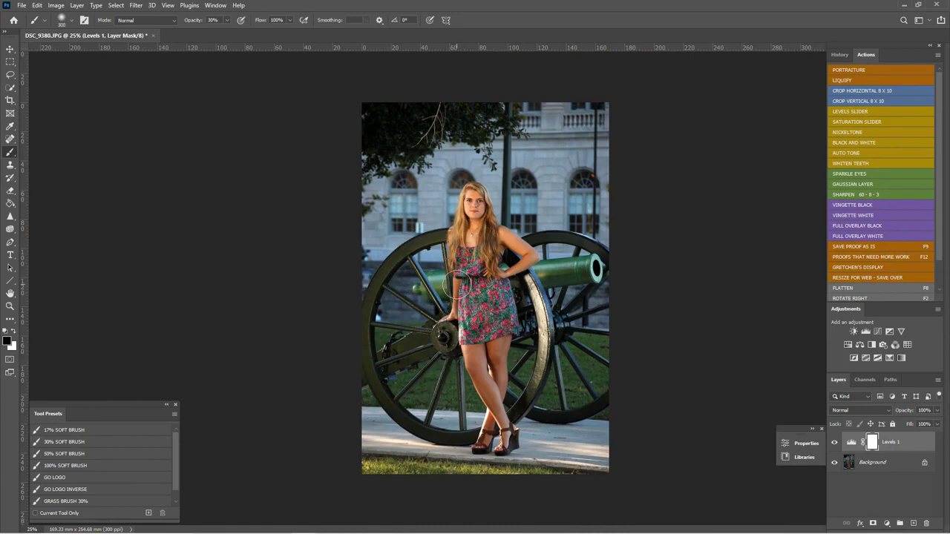
key(bracketleft)
scroll(469, 157, up, 3)
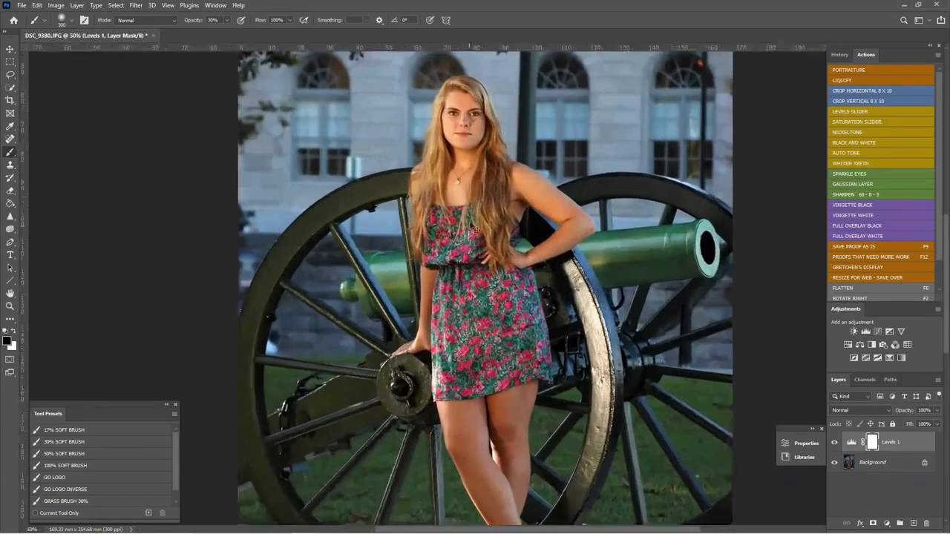
key(bracketleft)
key(bracketleft)
key(bracketleft)
key(bracketleft)
key(bracketleft)
key(bracketleft)
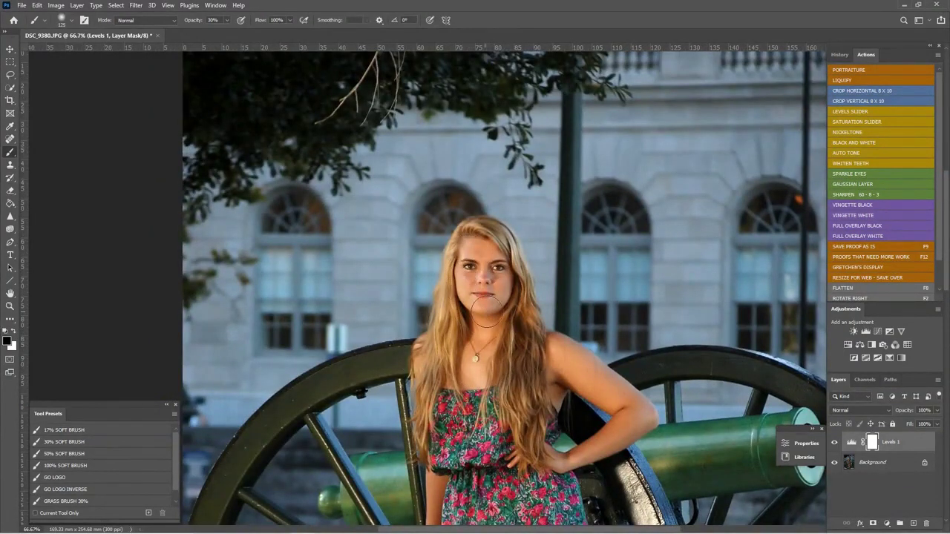
click(227, 20)
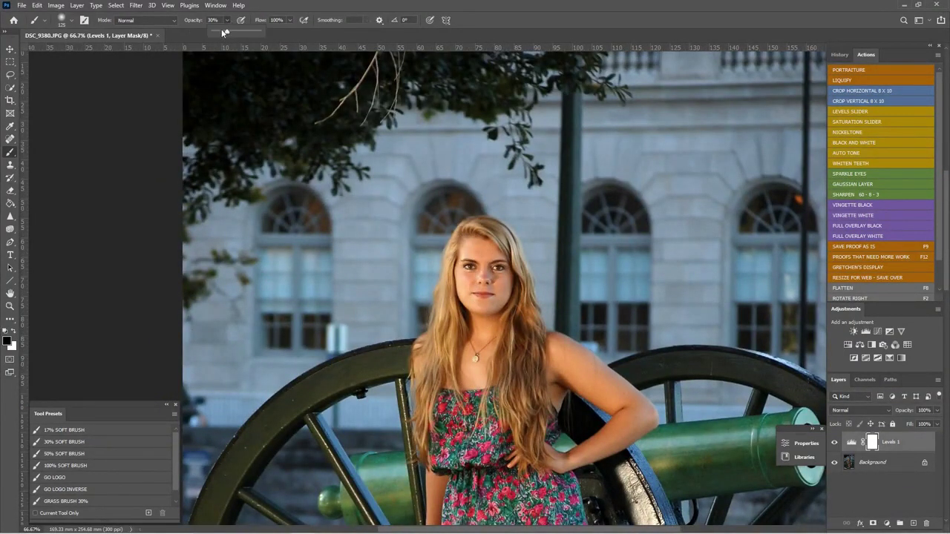
drag(220, 33, 220, 32)
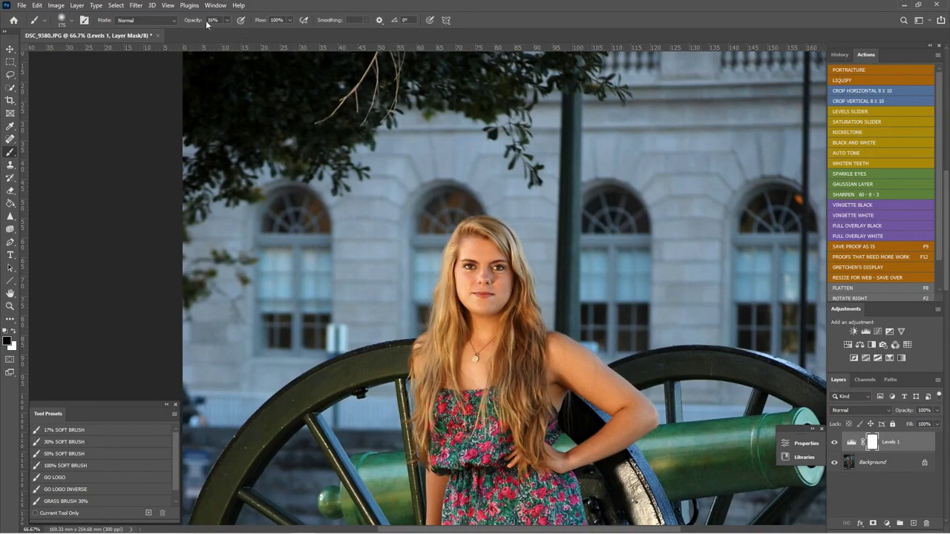
key(bracketleft)
key(bracketleft)
key(bracketleft)
key(bracketleft)
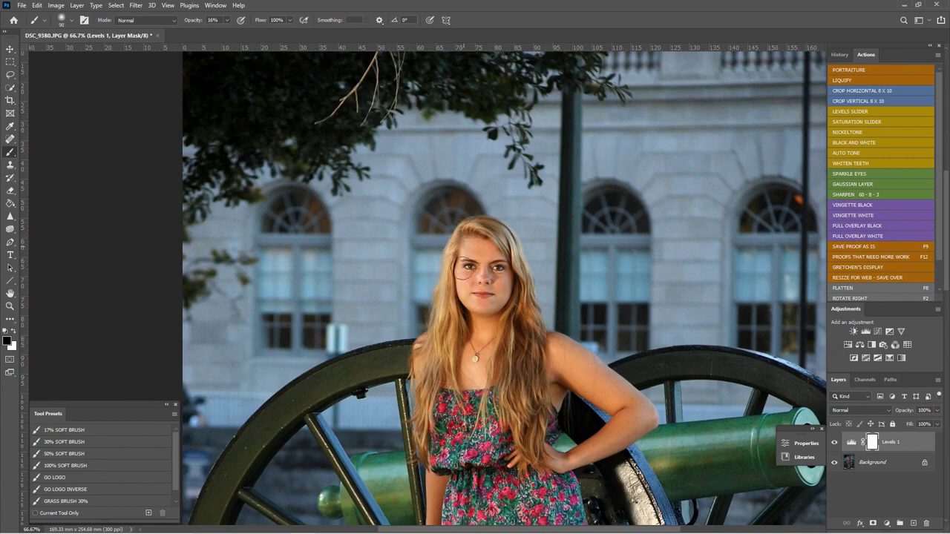
key(bracketright)
- Compare the photo with and without Levels 1, then pick the 50% SOFT BRUSH at size 300
click(835, 443)
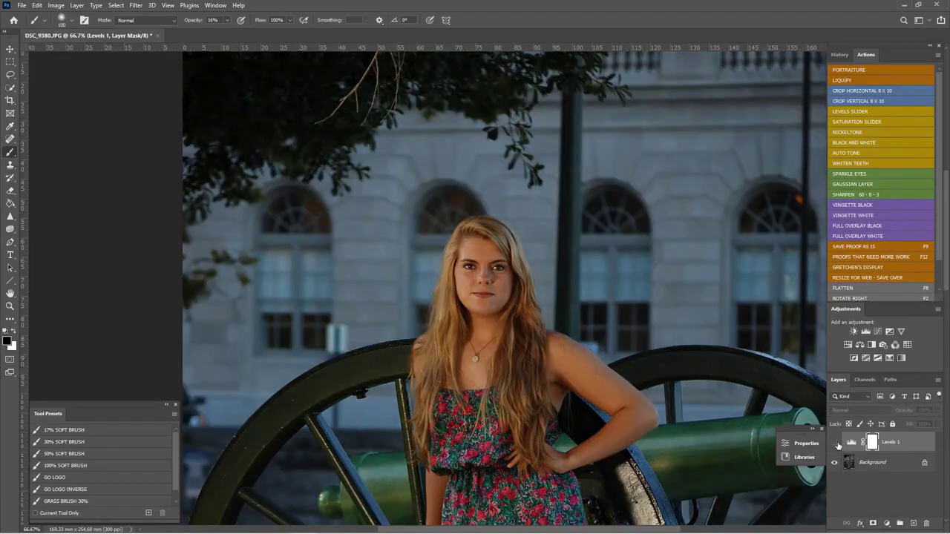
click(835, 443)
key(ctrl+minus)
key(ctrl+minus)
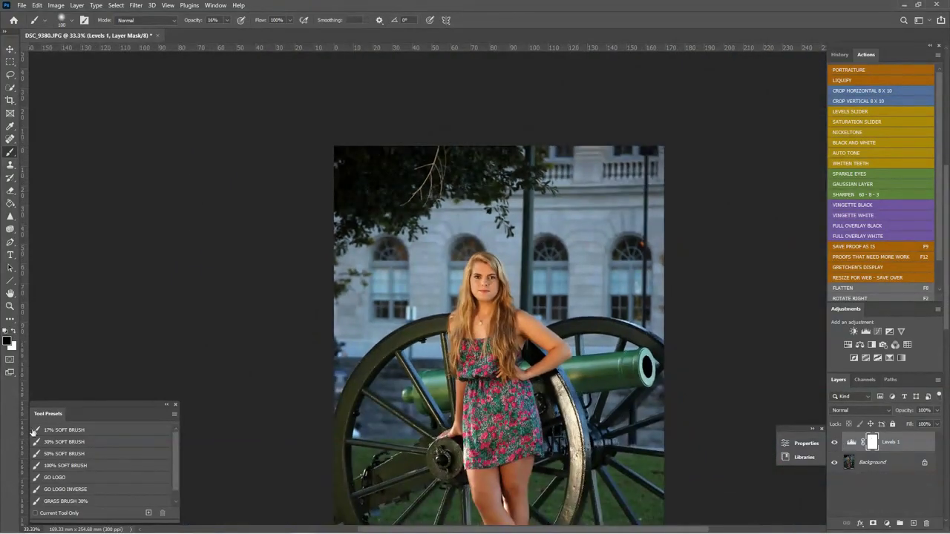
click(80, 454)
key(bracketleft)
key(bracketleft)
key(bracketleft)
key(bracketleft)
key(bracketleft)
key(bracketleft)
- Paint the mask over the cannon wheel rim and hub, then flatten the image
drag(572, 421, 556, 346)
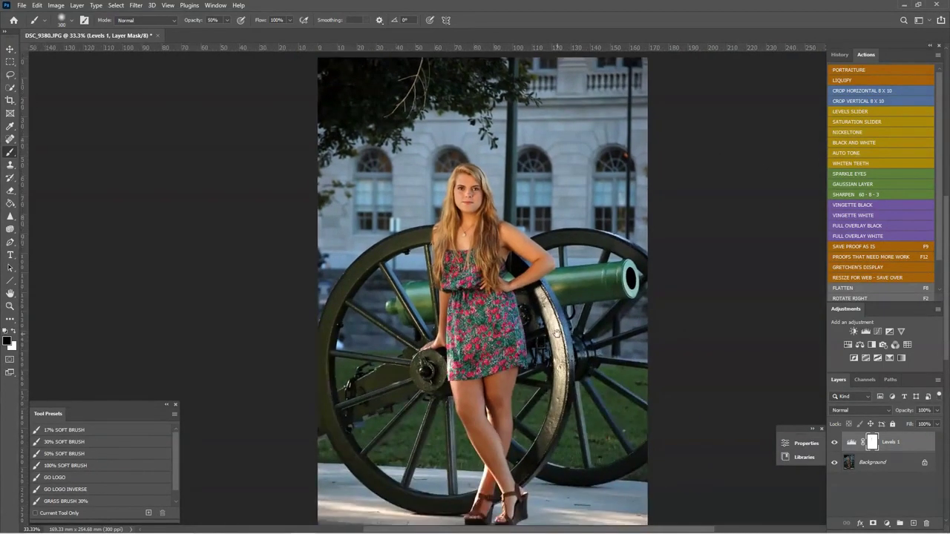
mouse_move(581, 317)
mouse_down()
mouse_move(581, 420)
mouse_move(585, 272)
mouse_move(588, 319)
mouse_up()
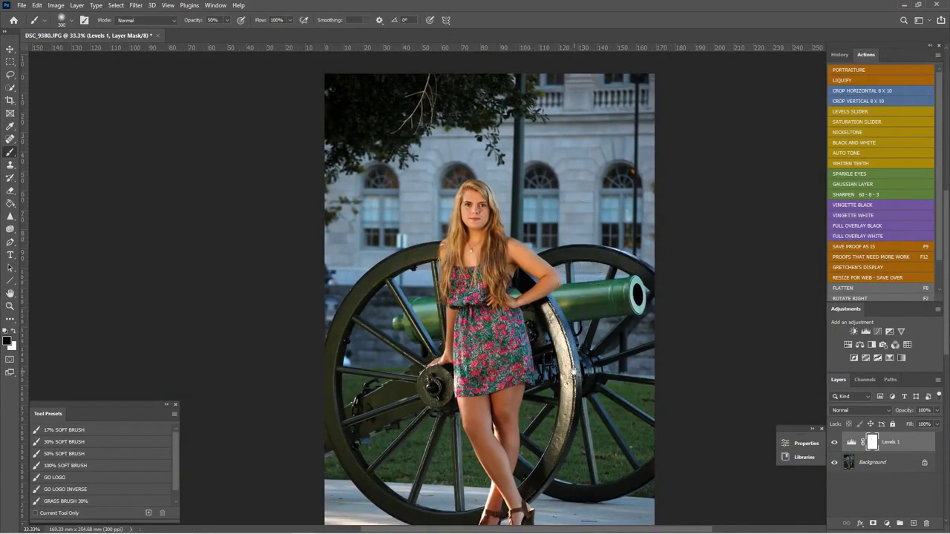
drag(585, 326, 578, 248)
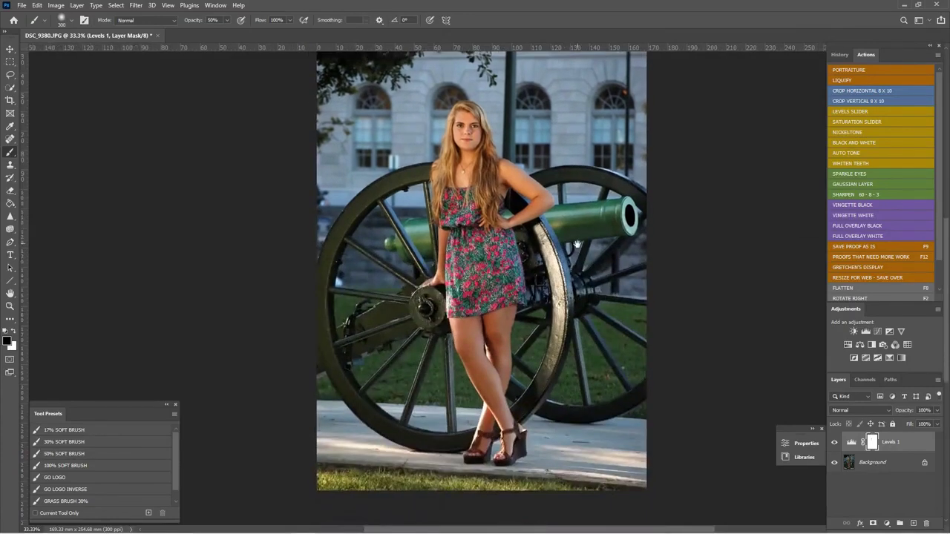
drag(569, 140, 582, 409)
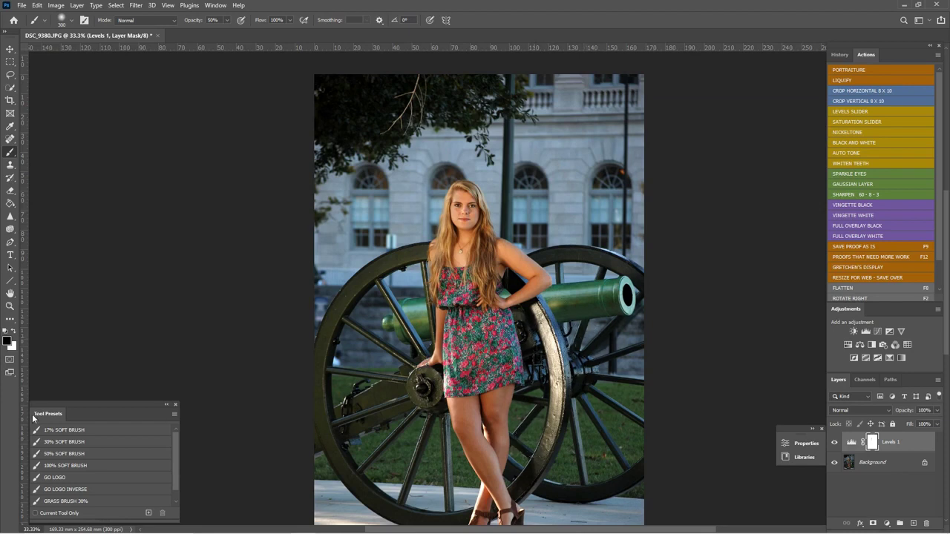
mouse_move(568, 334)
mouse_down()
mouse_move(552, 379)
mouse_move(551, 342)
mouse_move(547, 387)
mouse_move(547, 317)
mouse_move(569, 459)
mouse_move(545, 322)
mouse_move(548, 420)
mouse_move(554, 342)
mouse_move(546, 315)
mouse_move(558, 403)
mouse_up()
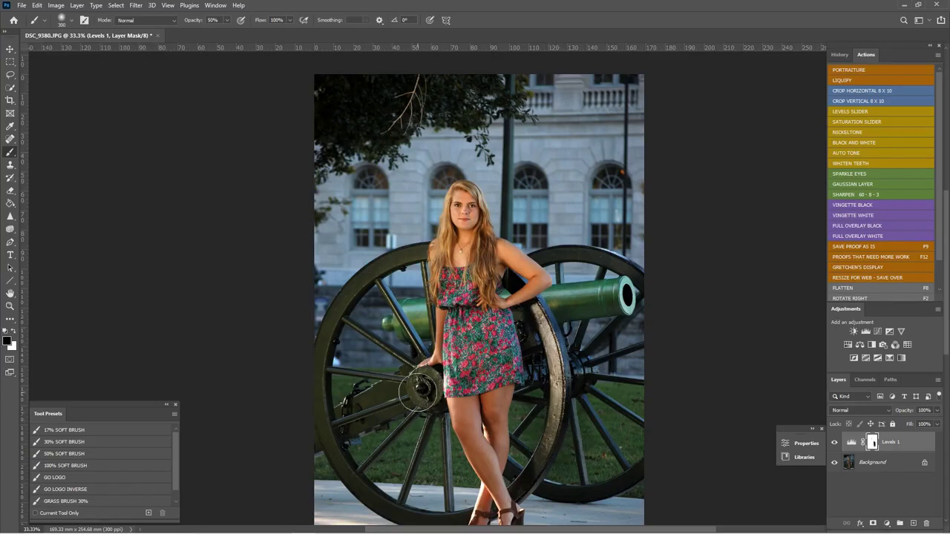
drag(420, 394, 443, 383)
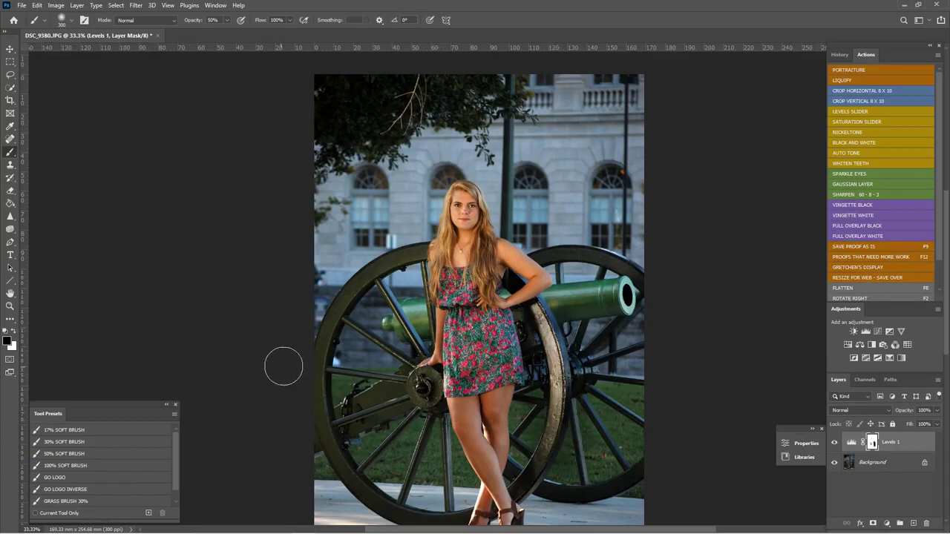
key(F8)
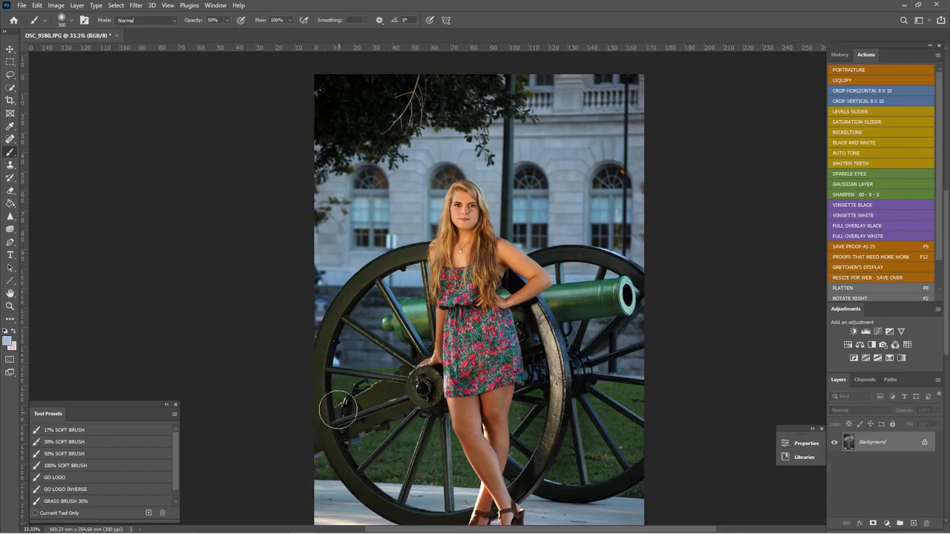
- Quick-select the girl's head and shoulders and copy her onto a new Layer 1
click(7, 63)
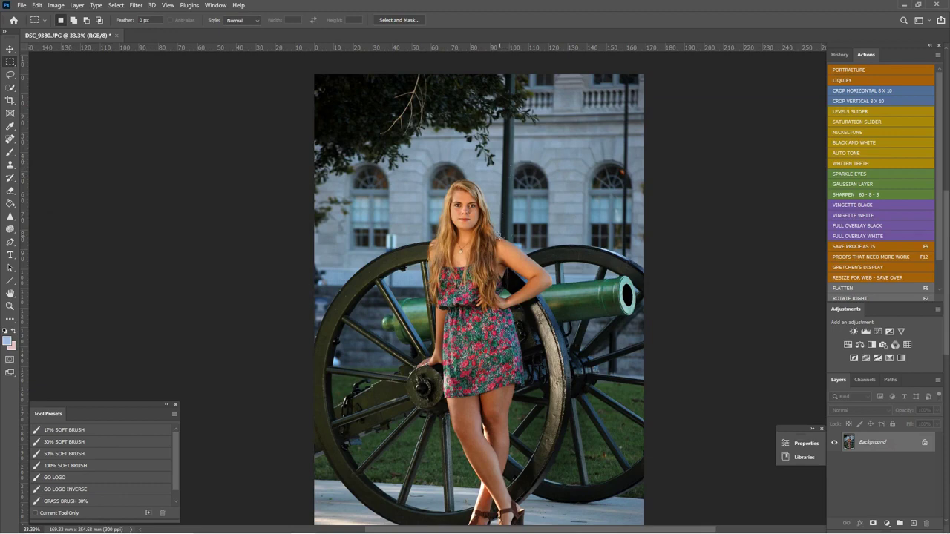
key(ctrl+plus)
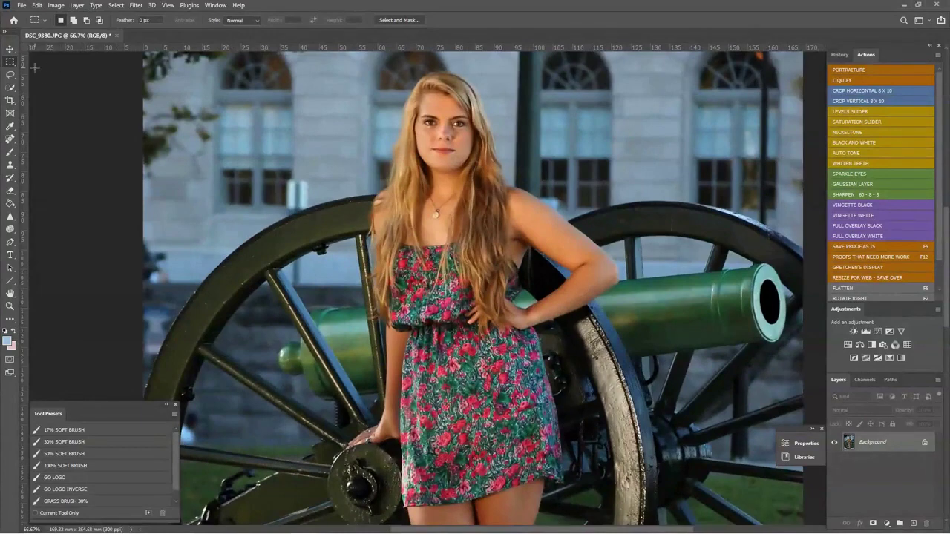
click(11, 88)
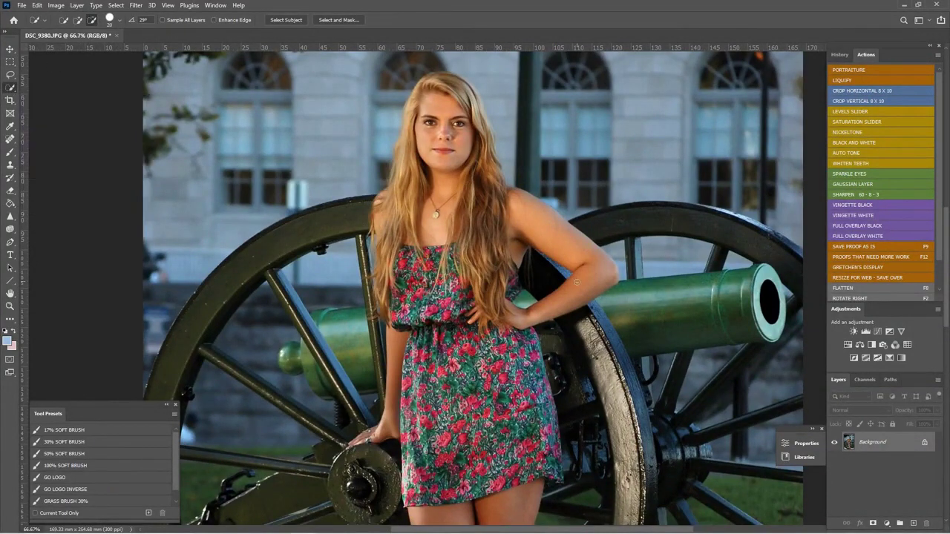
drag(510, 199, 467, 299)
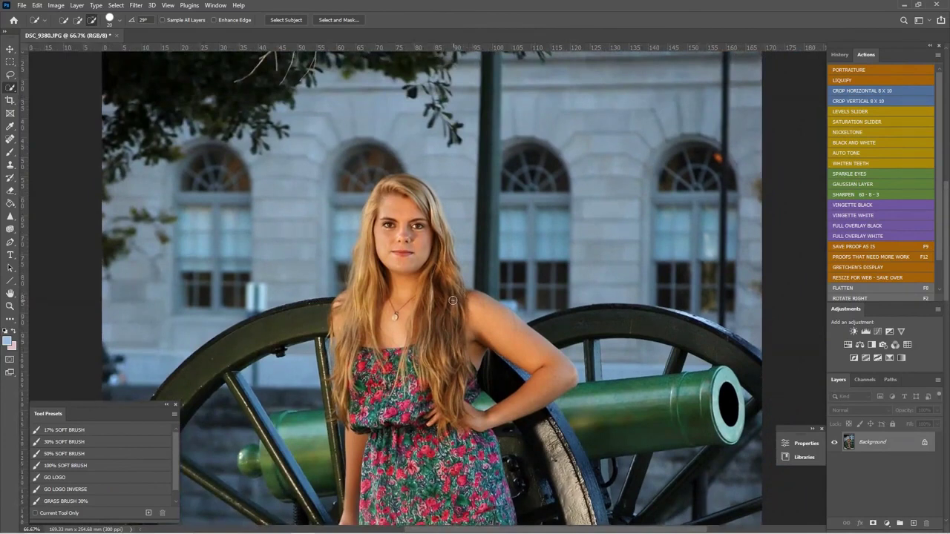
click(78, 20)
mouse_move(417, 303)
mouse_down()
mouse_move(425, 225)
mouse_move(455, 303)
mouse_move(511, 333)
mouse_move(445, 258)
mouse_up()
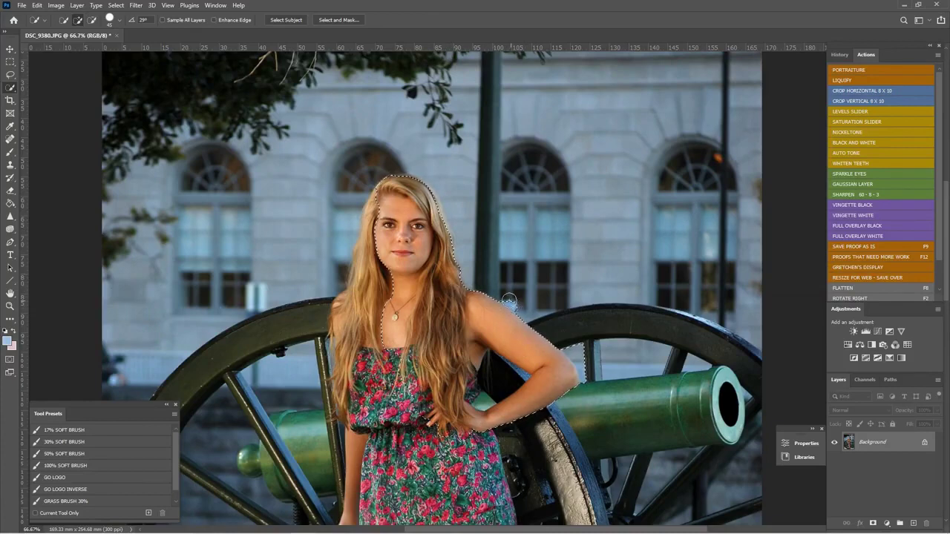
click(91, 20)
key(bracketleft)
key(bracketleft)
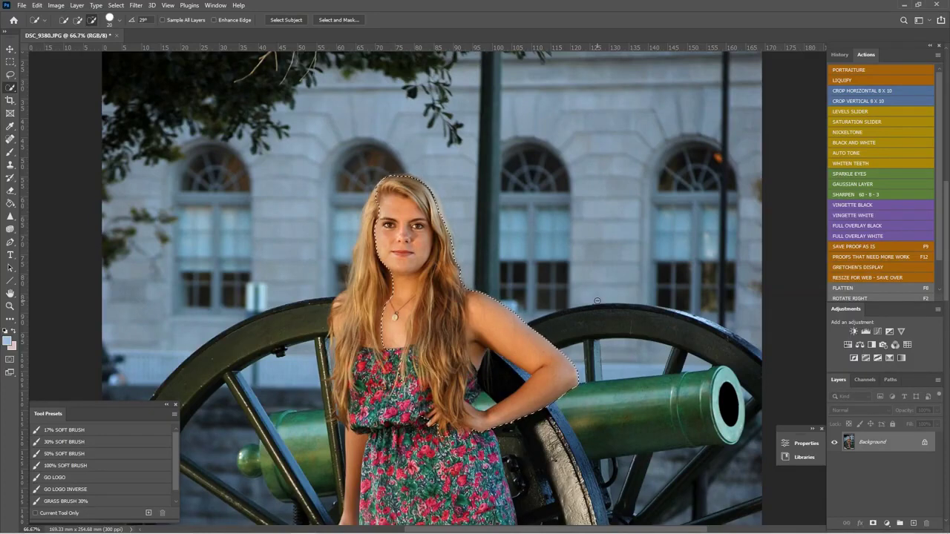
key(ctrl+j)
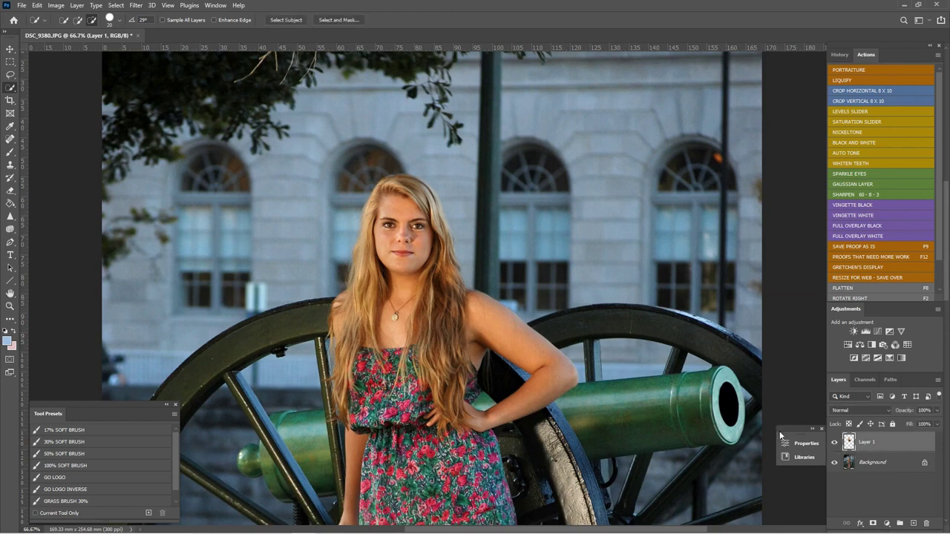
- On the Background, marquee a strip of building wall beside the pole and copy it to Layer 2
click(892, 463)
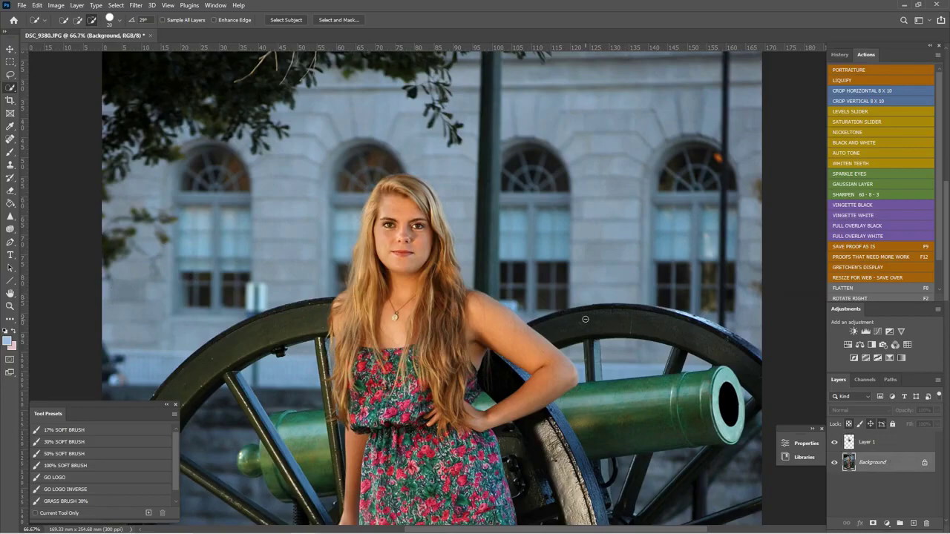
key(ctrl+minus)
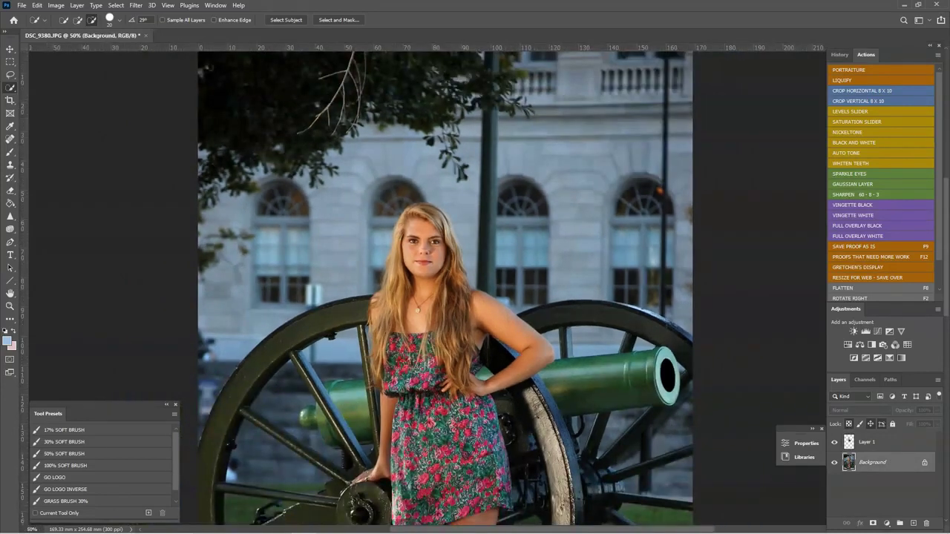
scroll(690, 329, down, 1)
scroll(620, 326, up, 4)
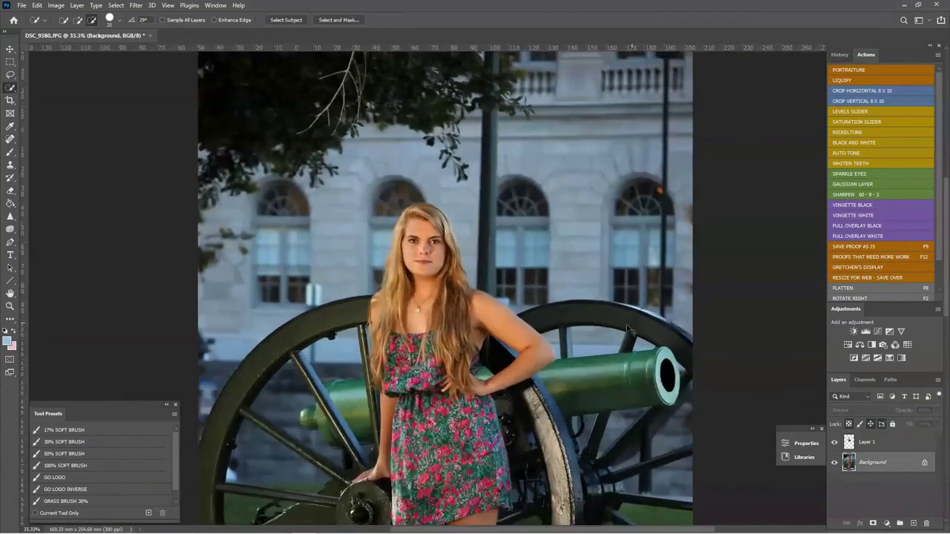
scroll(621, 333, down, 3)
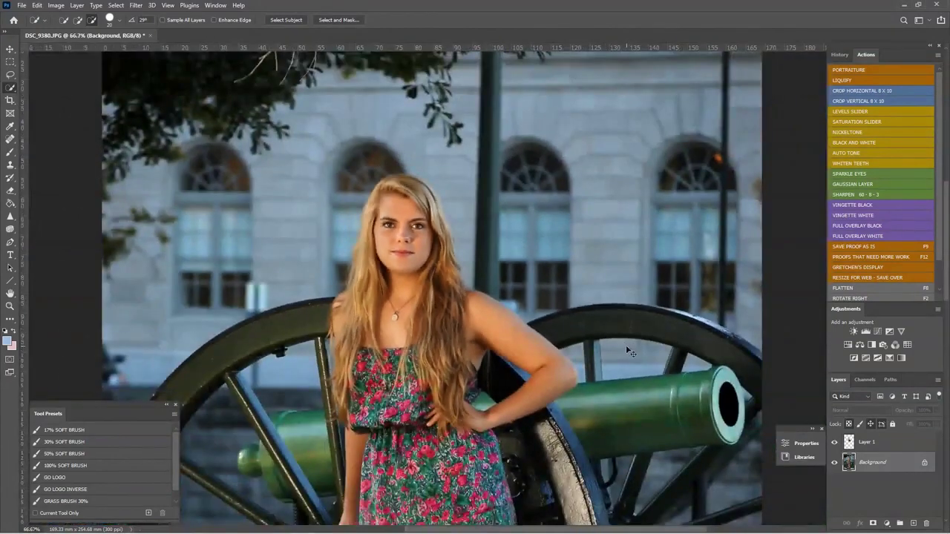
scroll(622, 348, down, 1)
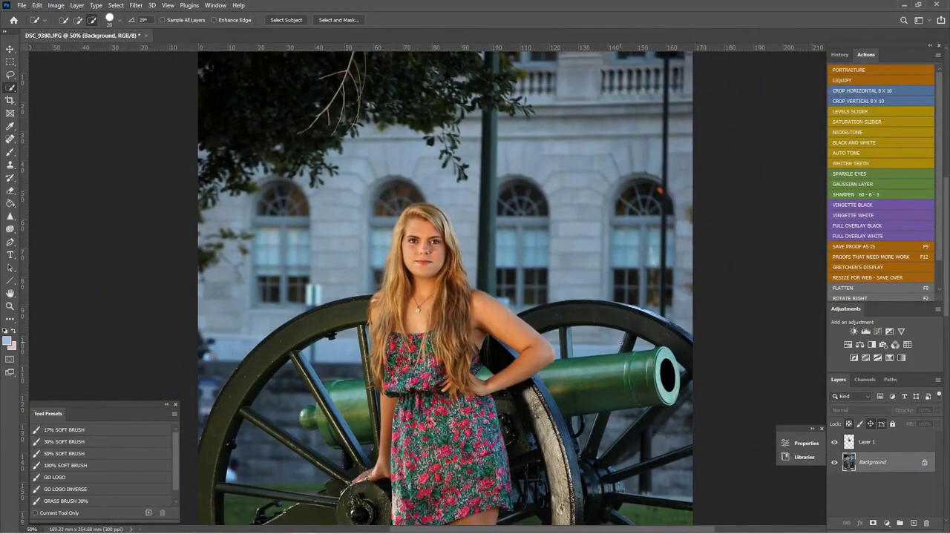
click(9, 61)
key(ctrl+minus)
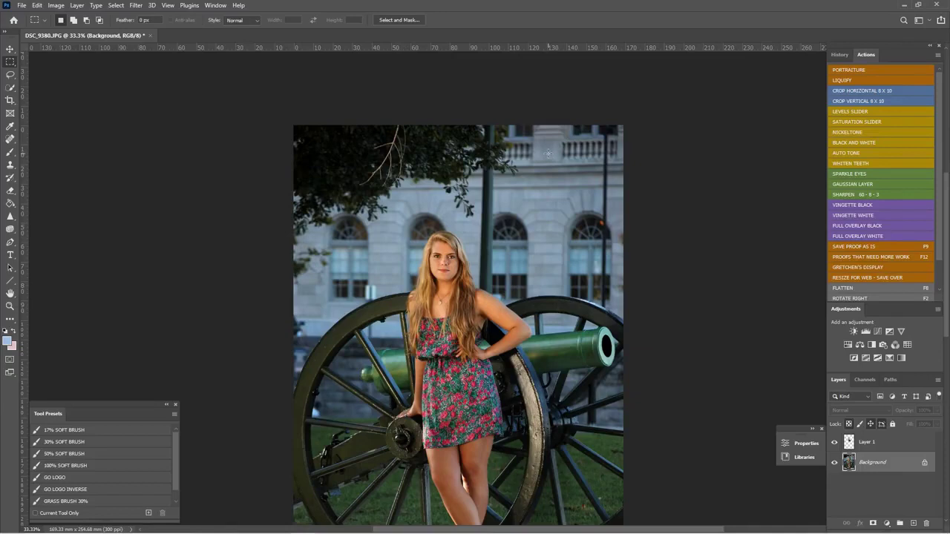
drag(548, 154, 591, 311)
key(ctrl+plus)
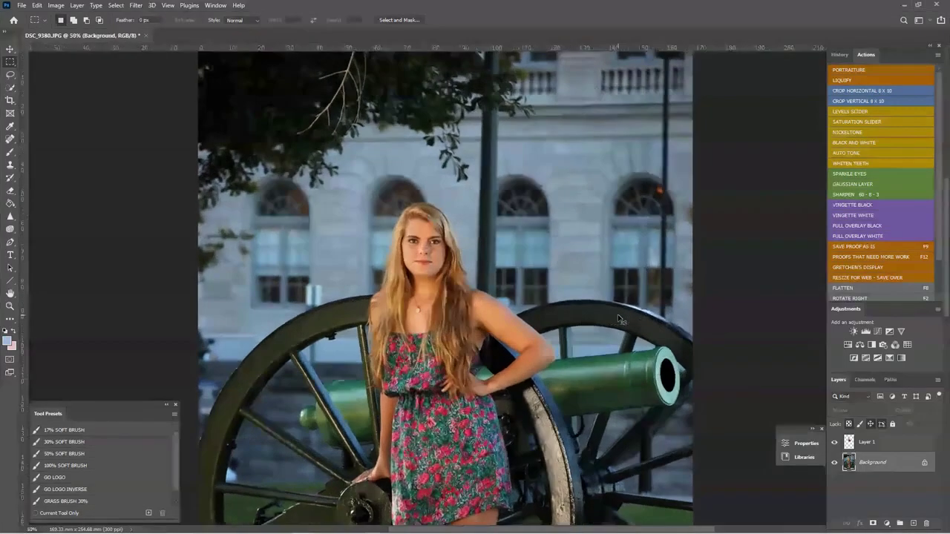
key(ctrl+plus)
key(ctrl+j)
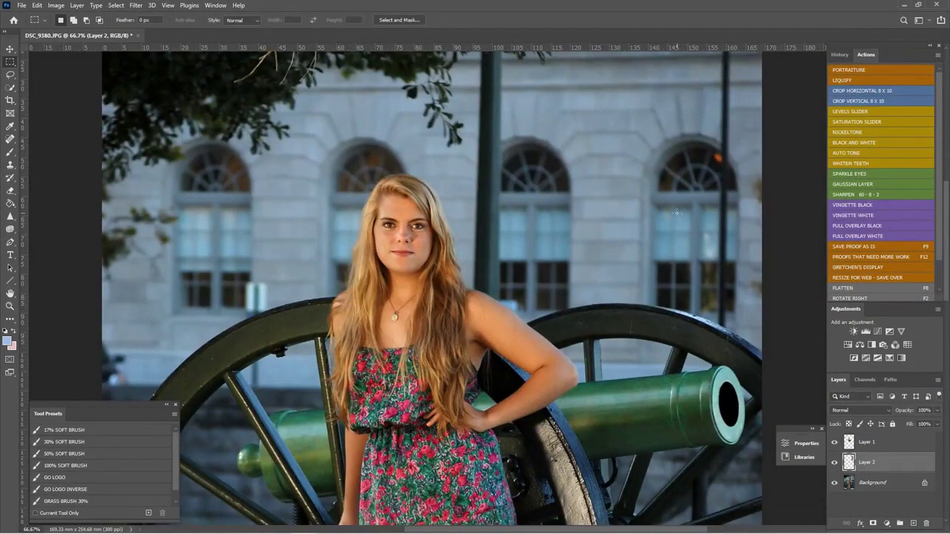
- Move the Layer 2 wall strip left over the pole, lining up the windows
key(v)
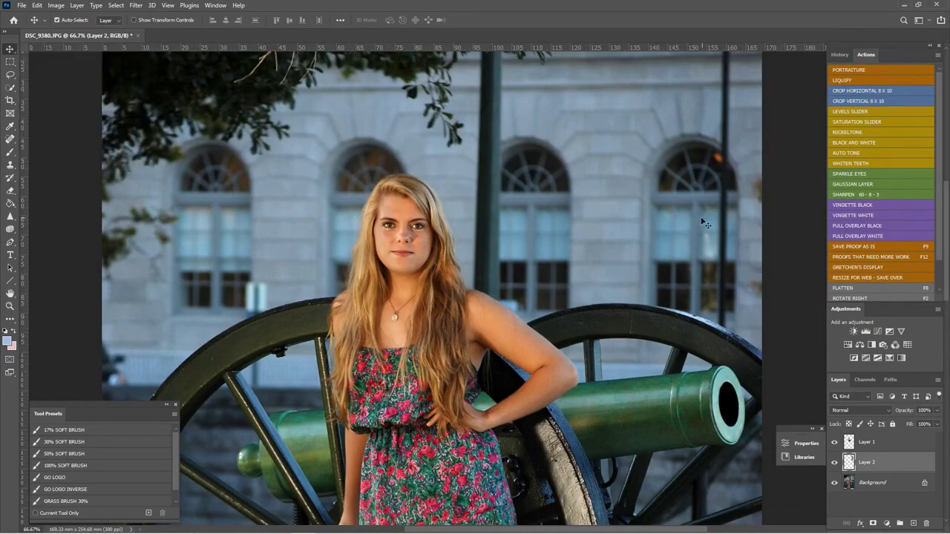
drag(663, 222, 528, 212)
click(834, 442)
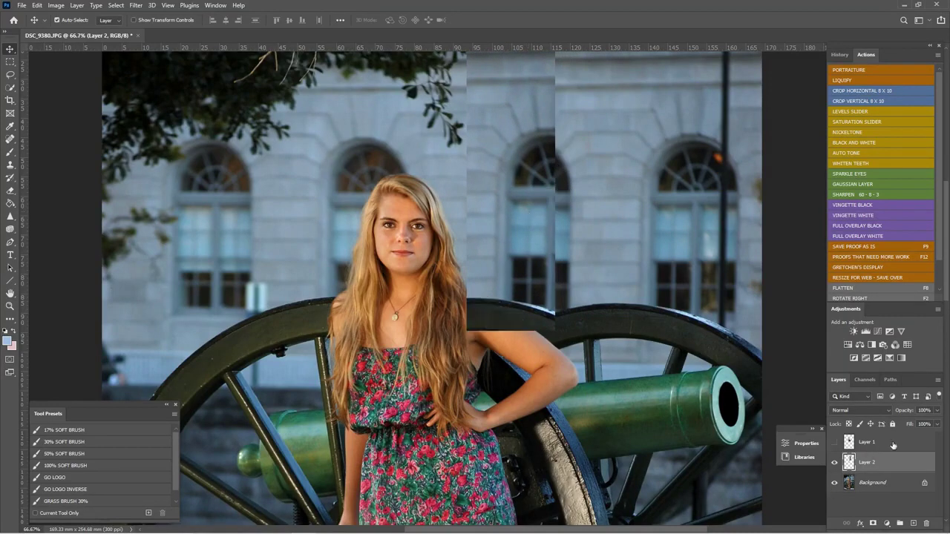
click(834, 443)
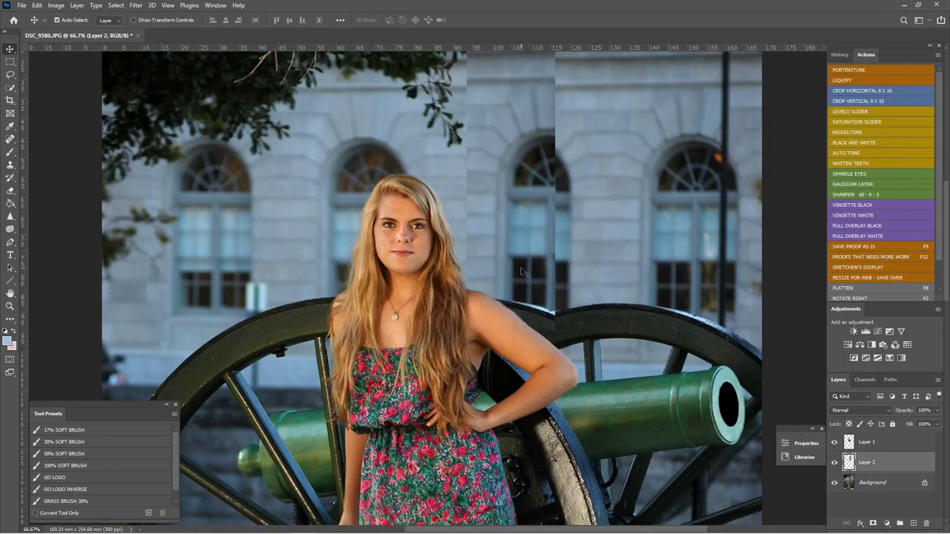
mouse_move(522, 272)
mouse_down()
mouse_move(546, 252)
mouse_move(512, 255)
mouse_move(626, 262)
mouse_move(517, 262)
mouse_up()
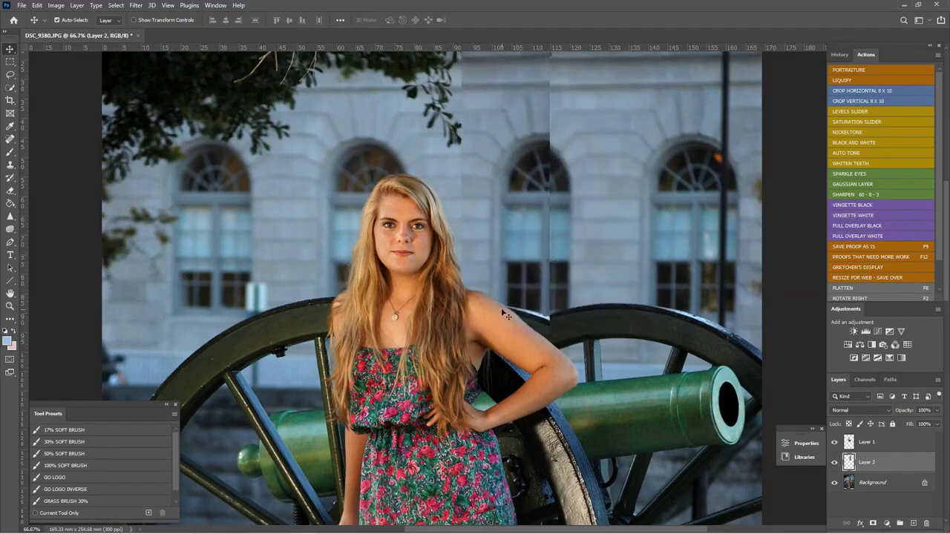
drag(504, 315, 477, 268)
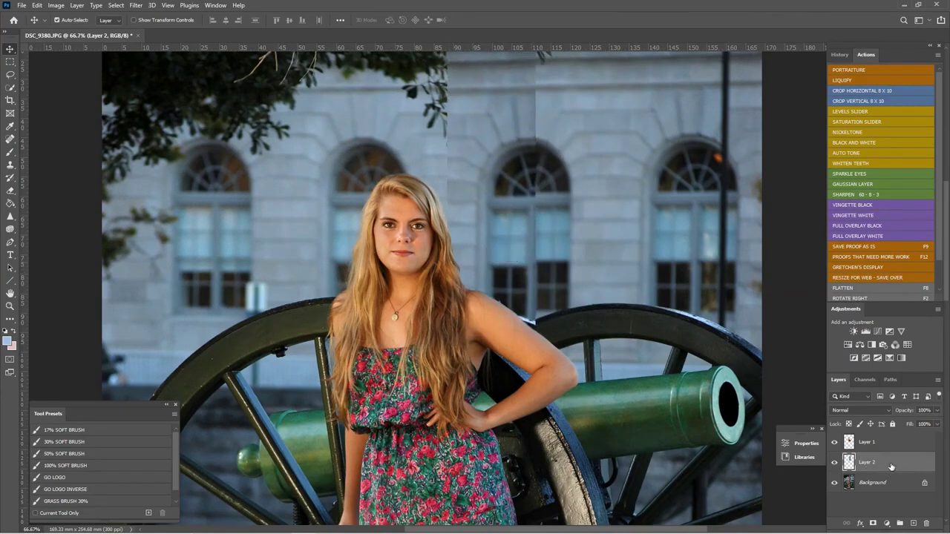
- Fine-tune the strip's alignment using Difference blend mode, then return Layer 2 to Normal
click(888, 410)
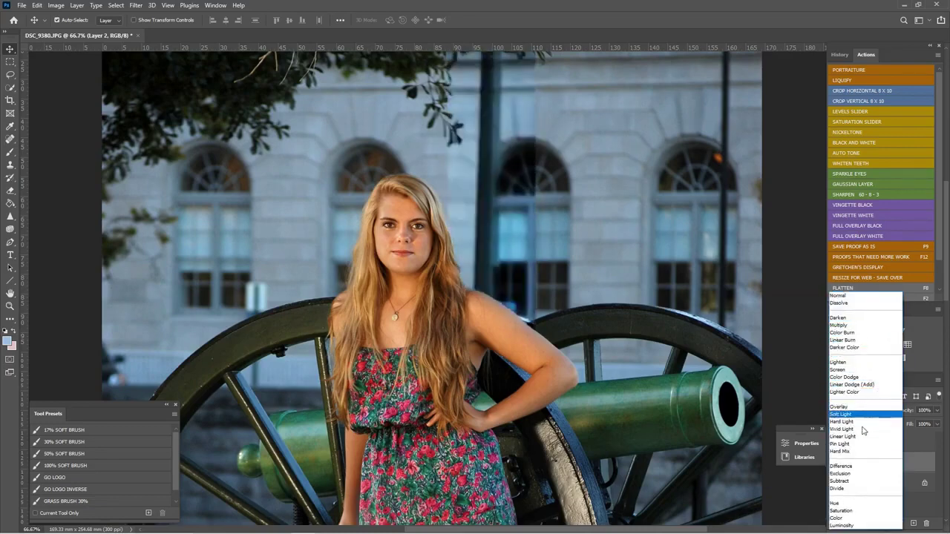
click(841, 465)
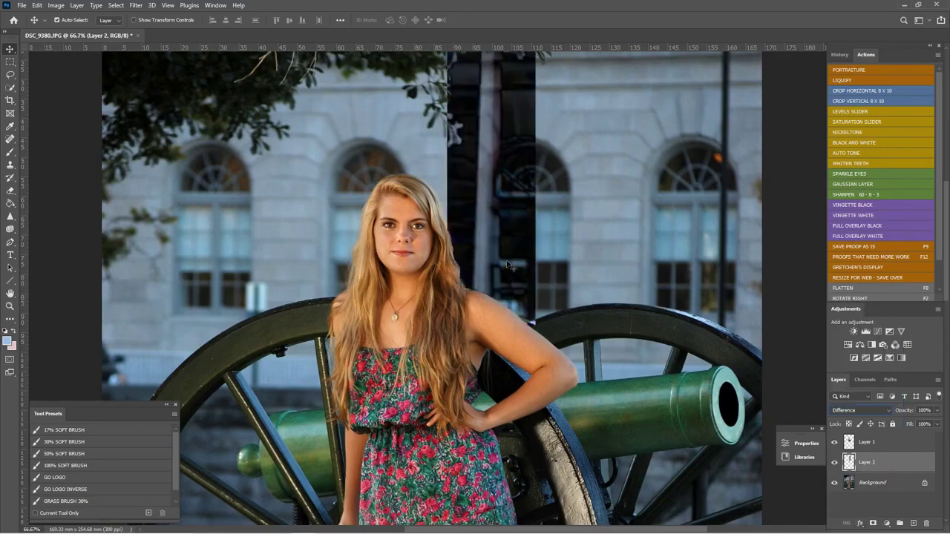
drag(508, 263, 515, 201)
click(876, 410)
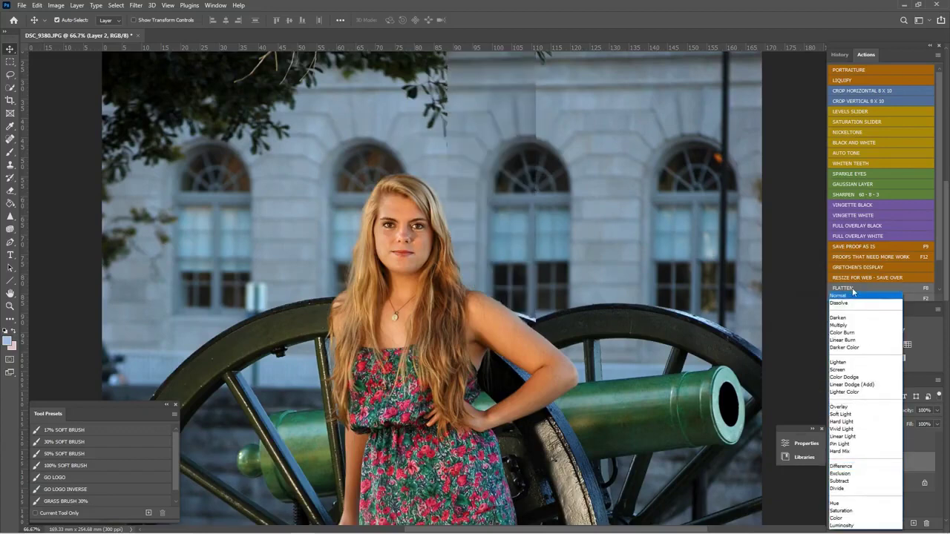
click(852, 295)
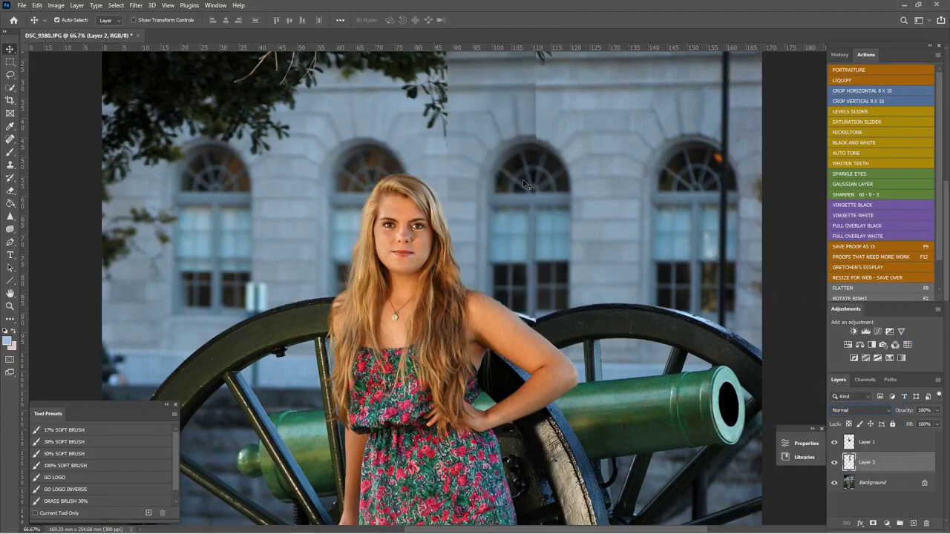
drag(524, 185, 520, 185)
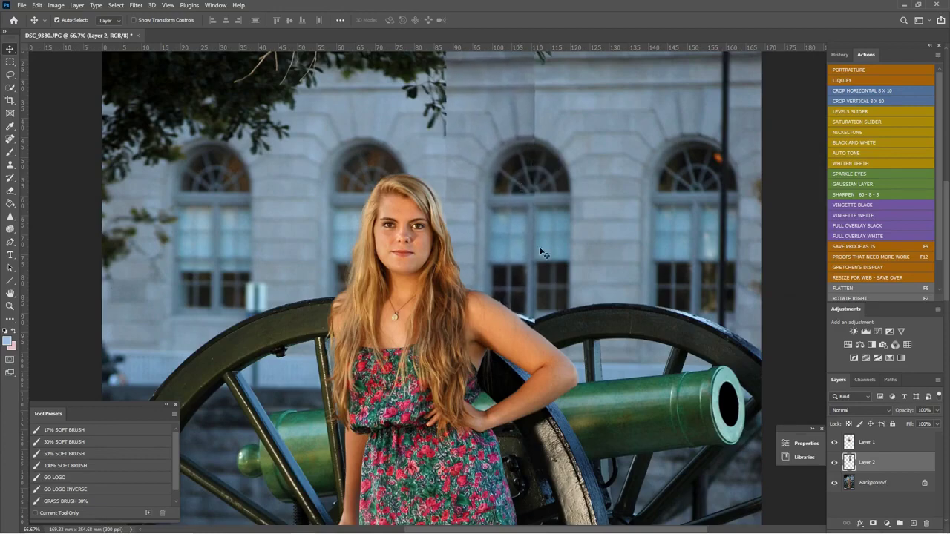
click(873, 413)
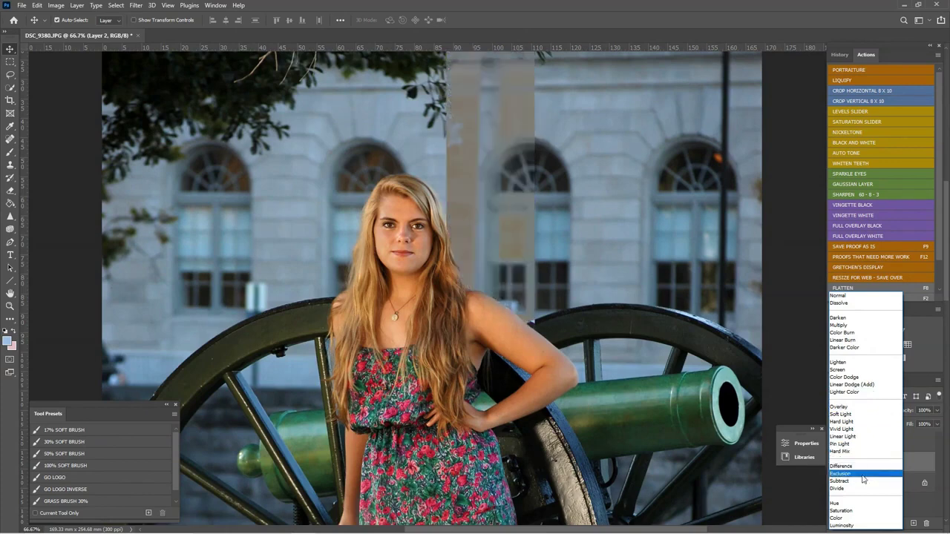
key(Escape)
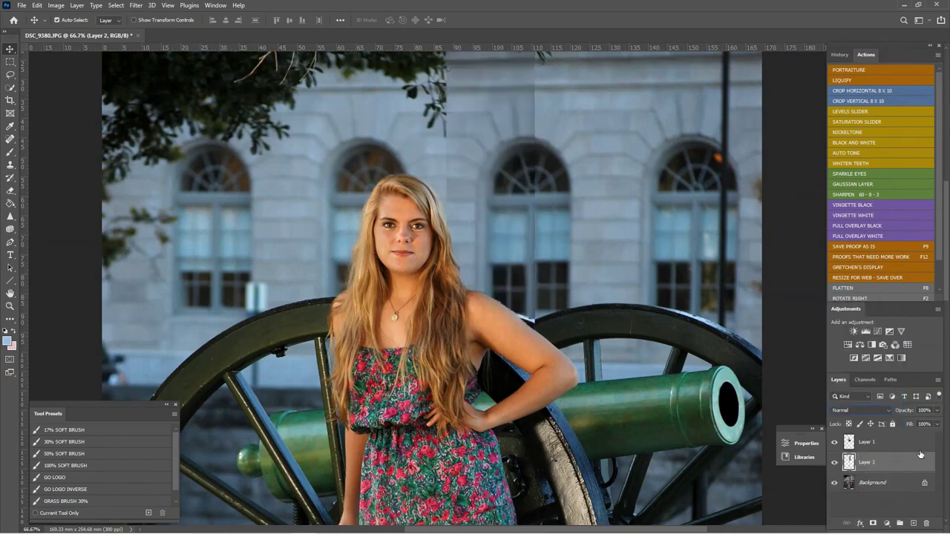
drag(517, 209, 521, 232)
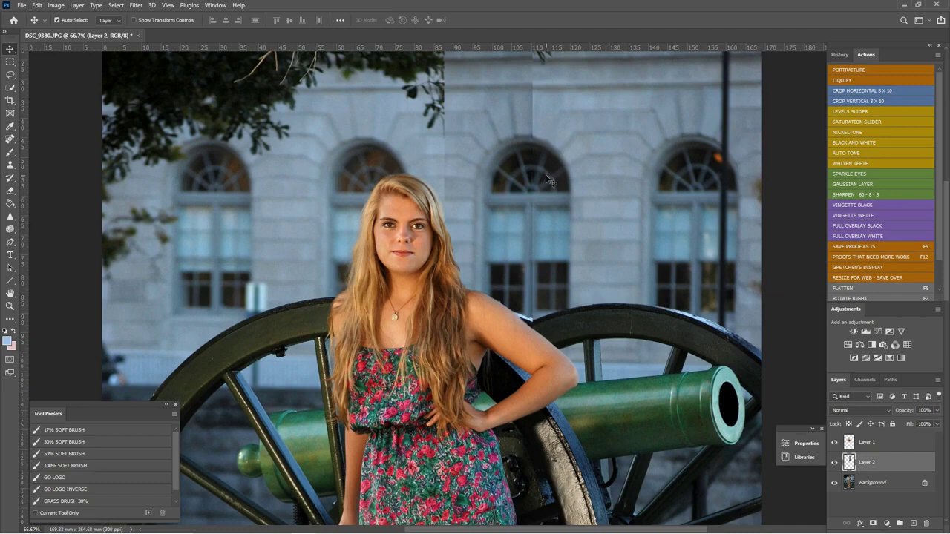
key(e)
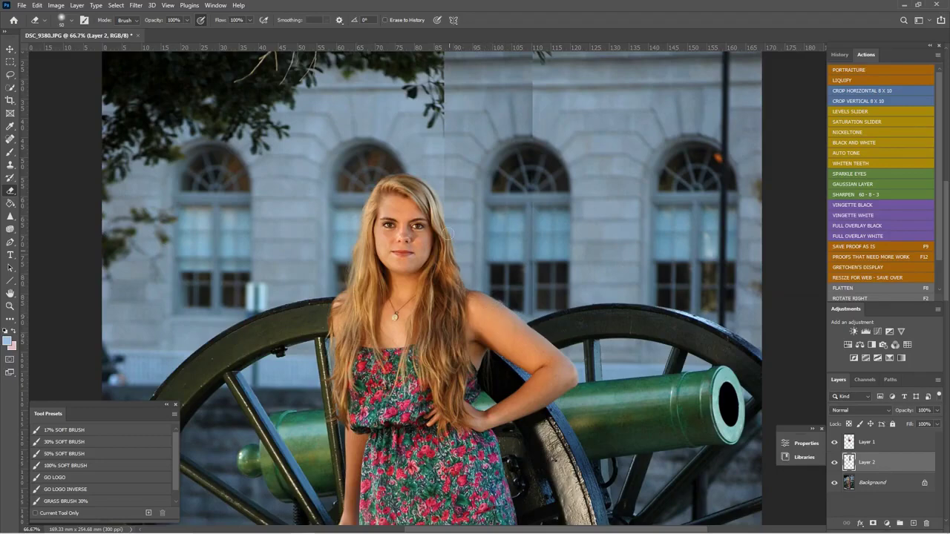
- Erase the hard top edge of the Layer 2 wall patch so it blends into the building
mouse_move(449, 173)
mouse_down()
mouse_move(439, 308)
mouse_move(455, 212)
mouse_move(461, 218)
mouse_move(454, 109)
mouse_move(465, 99)
mouse_move(527, 100)
mouse_move(531, 108)
mouse_move(457, 118)
mouse_move(555, 113)
mouse_up()
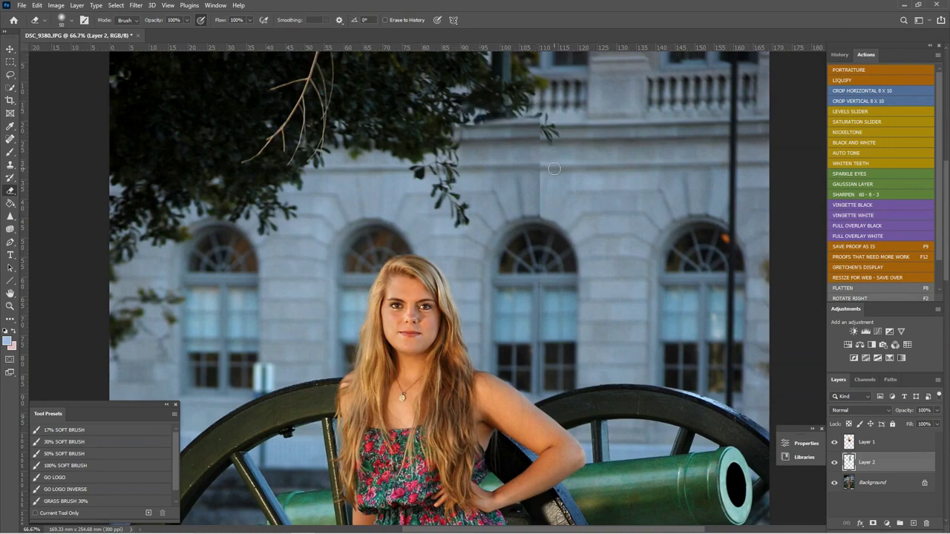
key(v)
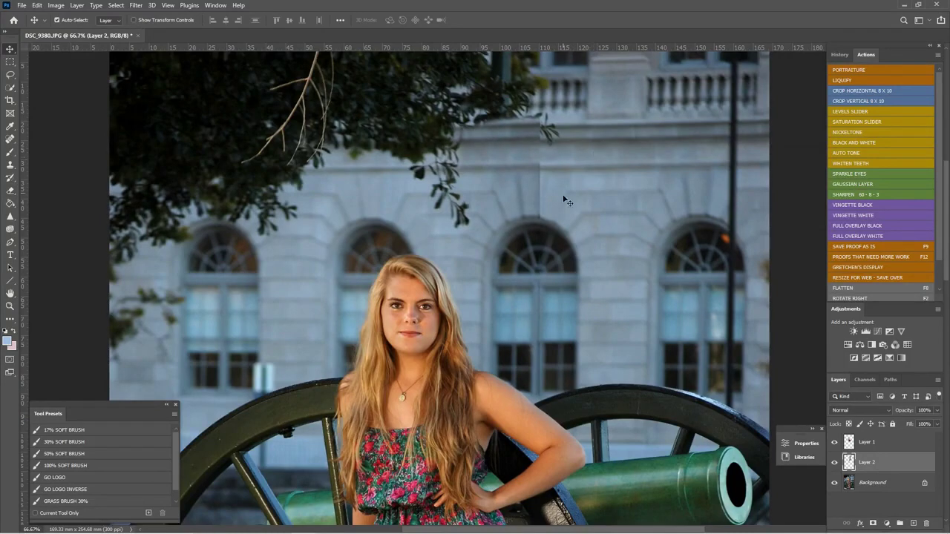
key(e)
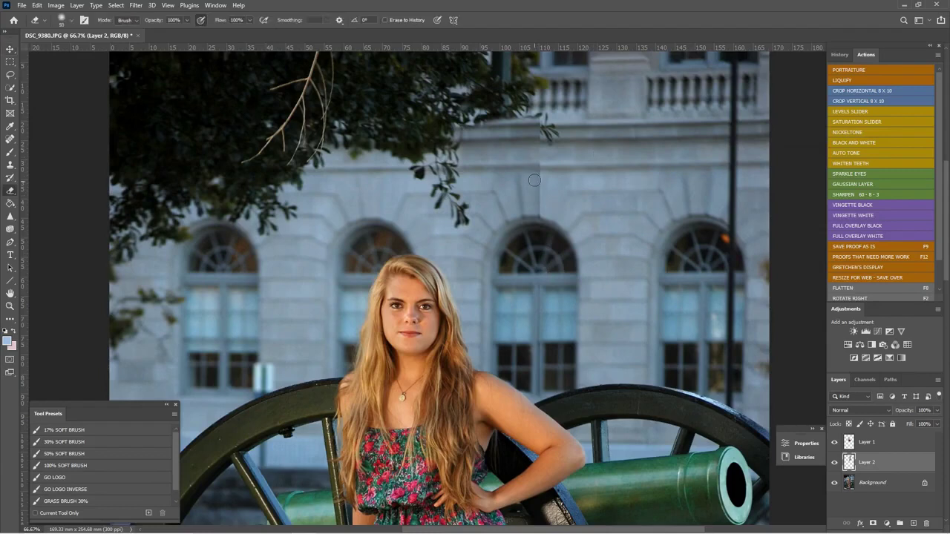
mouse_move(469, 160)
mouse_down()
mouse_move(512, 156)
mouse_move(533, 175)
mouse_up()
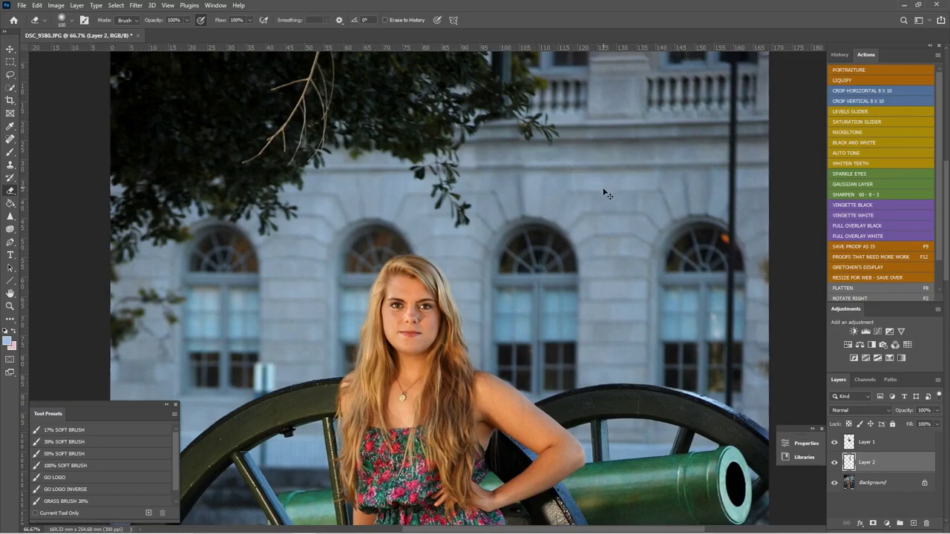
key(ctrl+minus)
key(ctrl+minus)
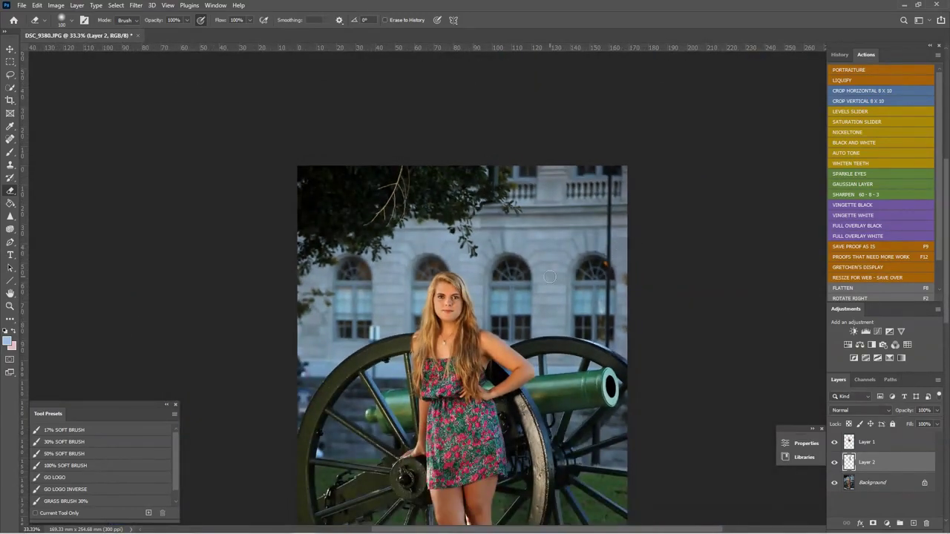
- Set the eraser to 35% opacity and enlarge it to 70
key(ctrl+plus)
key(ctrl+plus)
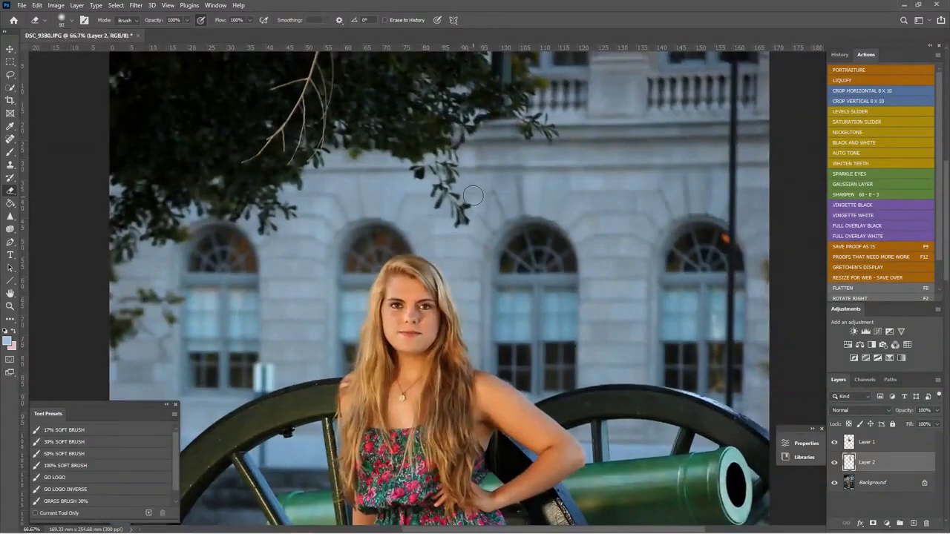
click(186, 20)
drag(186, 31, 157, 25)
click(279, 65)
click(186, 20)
key(bracketright)
key(bracketright)
key(ctrl+minus)
key(ctrl+minus)
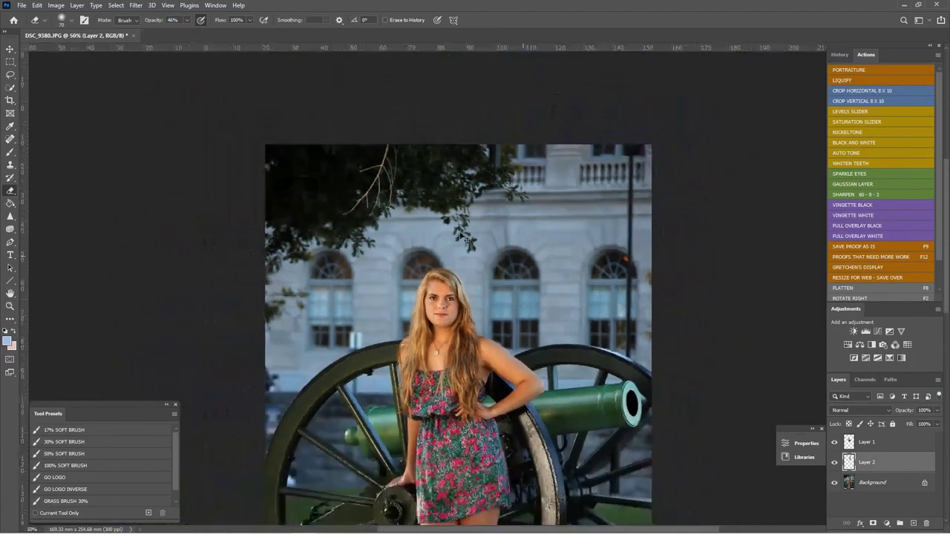
- Toggle Layer 2 on and off to compare the patch against the original lamp post
click(836, 464)
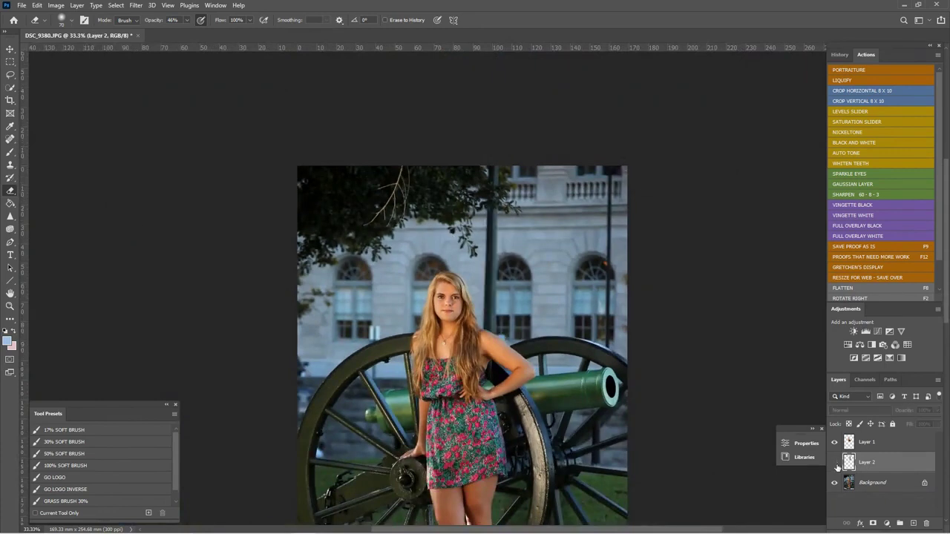
click(834, 462)
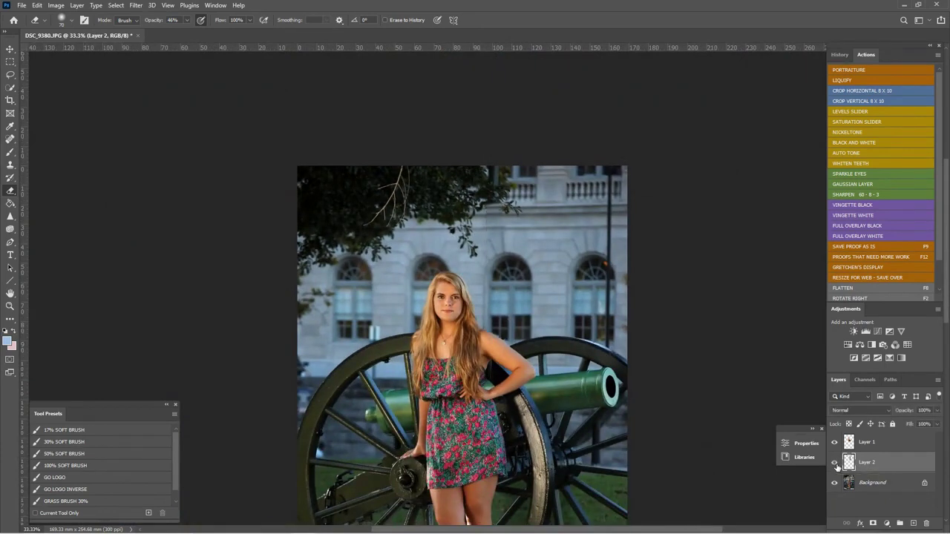
click(834, 463)
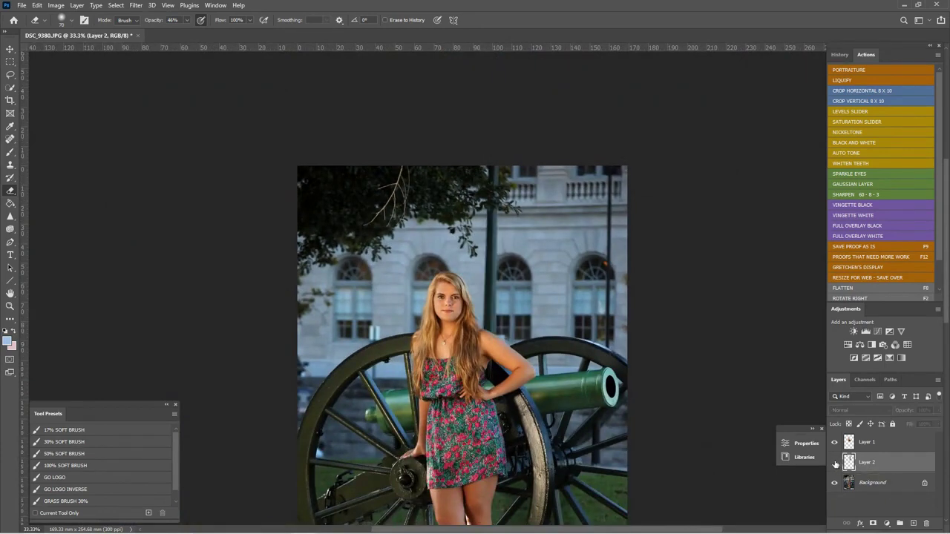
click(835, 464)
click(835, 464)
click(835, 464)
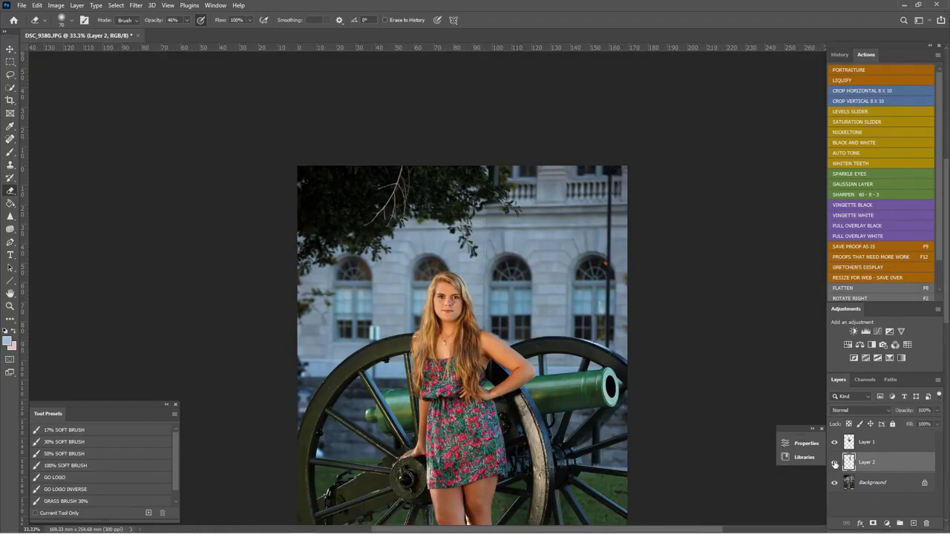
click(834, 463)
click(834, 463)
- Recheck the lamp post removal up close, then flatten everything into the Background
key(ctrl+plus)
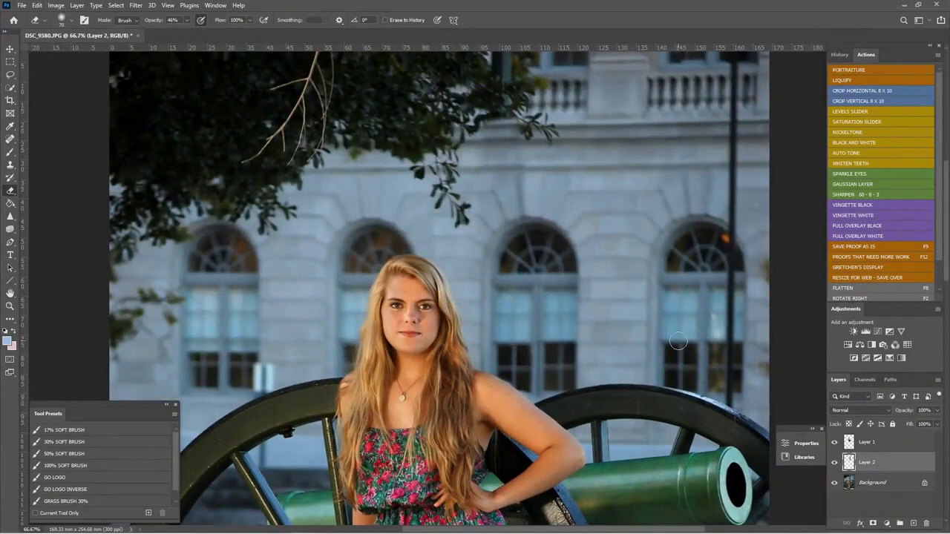
key(v)
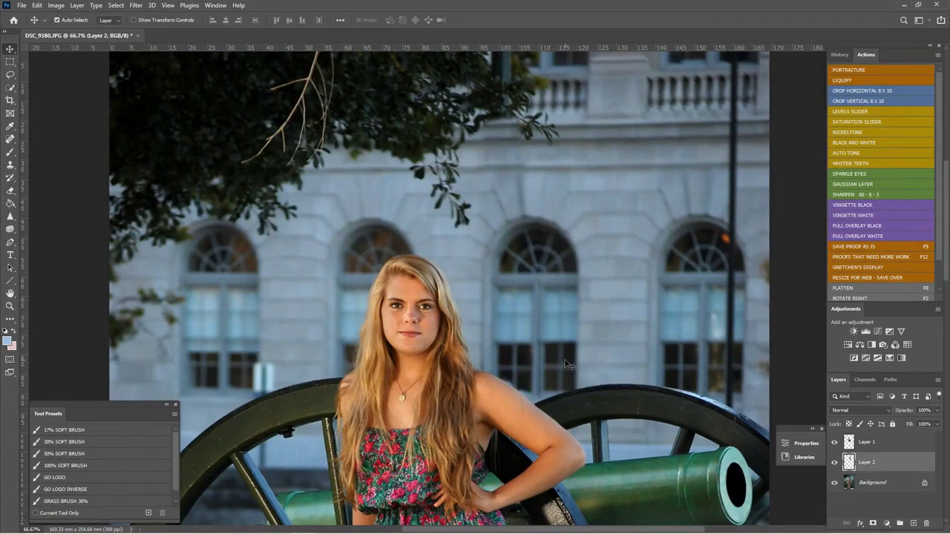
key(e)
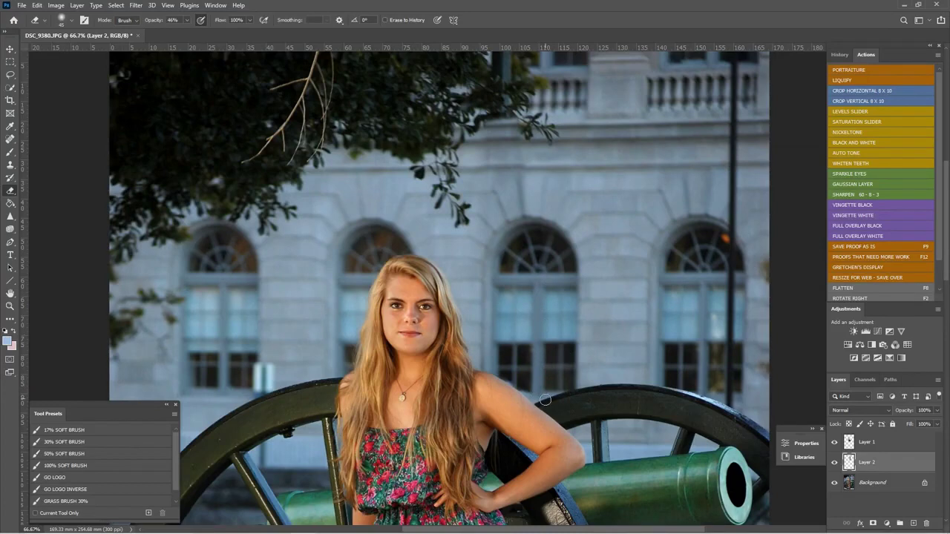
click(833, 463)
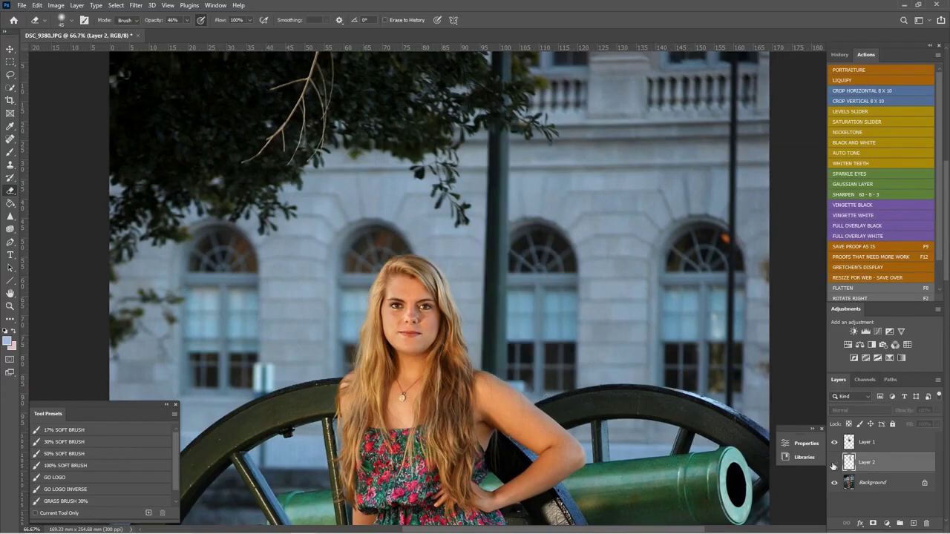
click(834, 462)
click(833, 462)
click(833, 462)
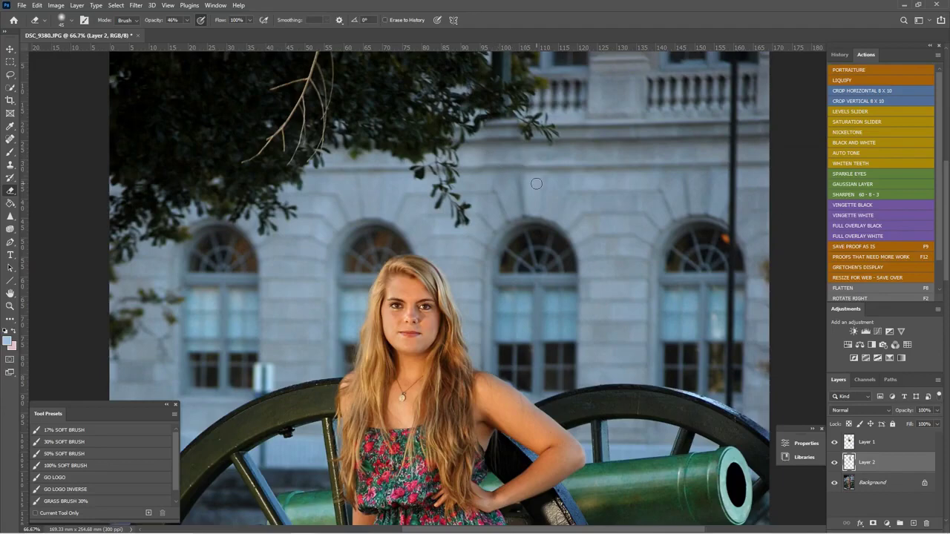
key(ctrl+minus)
key(ctrl+minus)
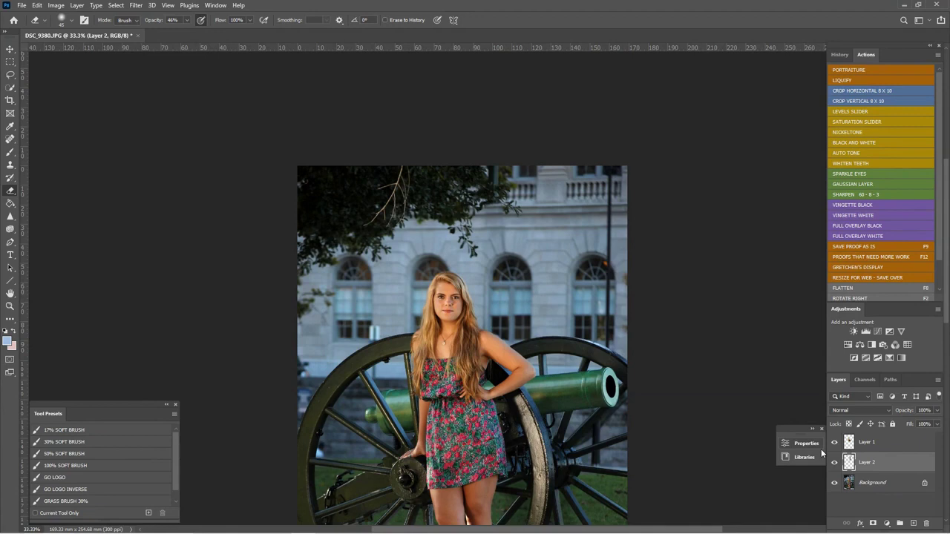
key(F8)
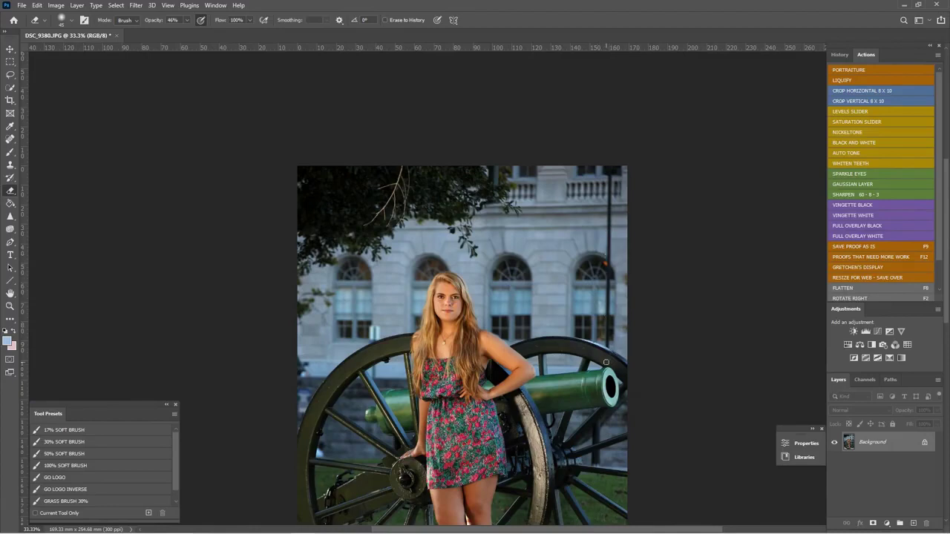
- Copy a narrow wall strip to a new Layer 1 and slide it right over the lamp post
key(ctrl+plus)
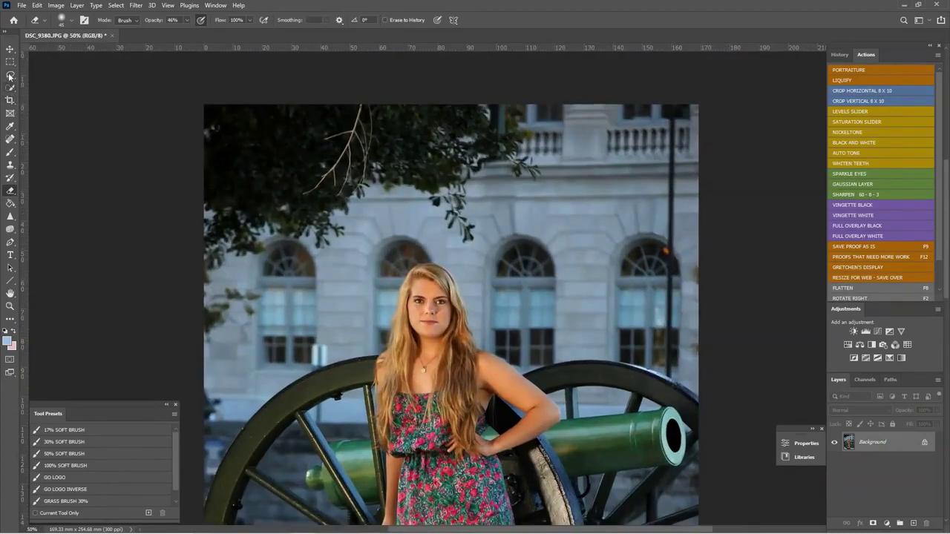
click(10, 61)
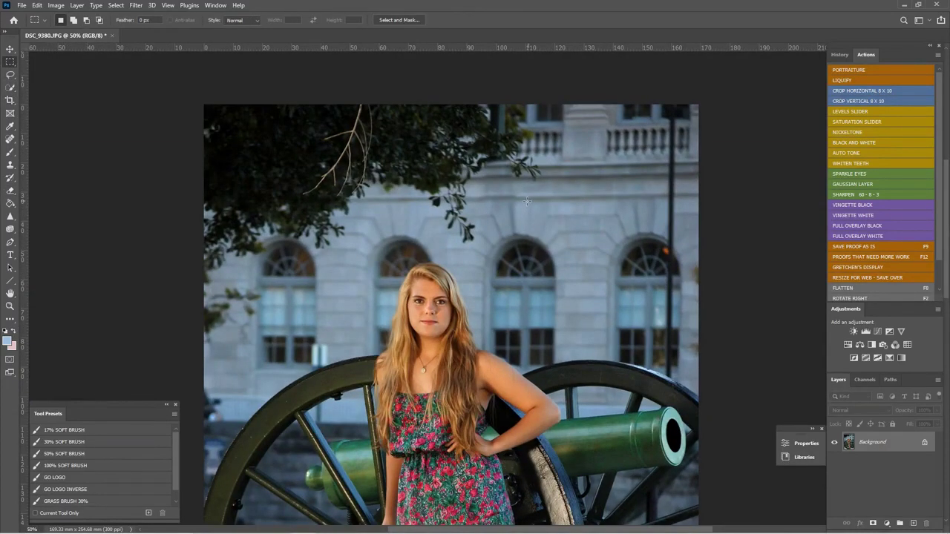
drag(526, 200, 561, 378)
key(ctrl+j)
key(v)
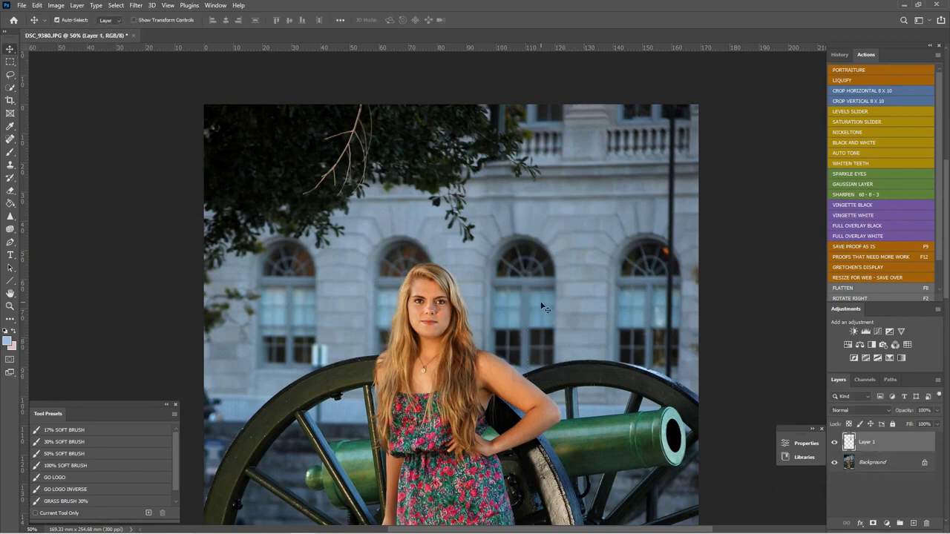
drag(542, 306, 668, 291)
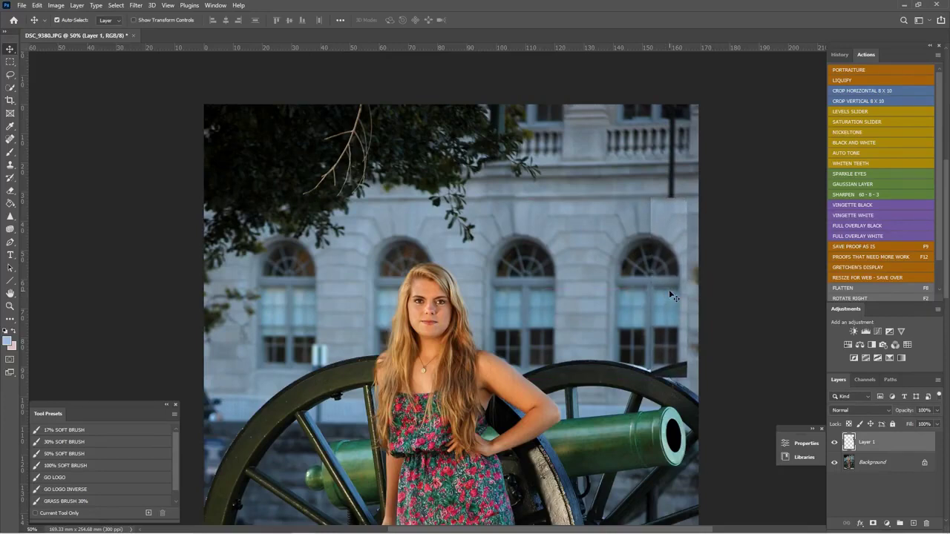
key(e)
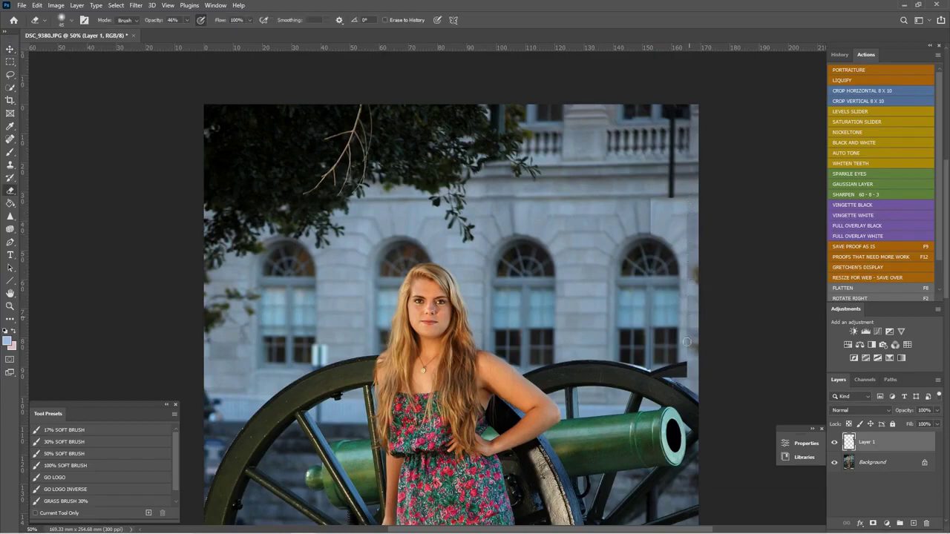
- At 100% eraser opacity, erase the strip's dark edges near the cannon wheel and right side
drag(685, 361, 682, 387)
key(0)
mouse_move(649, 379)
mouse_down()
mouse_move(671, 380)
mouse_move(687, 357)
mouse_up()
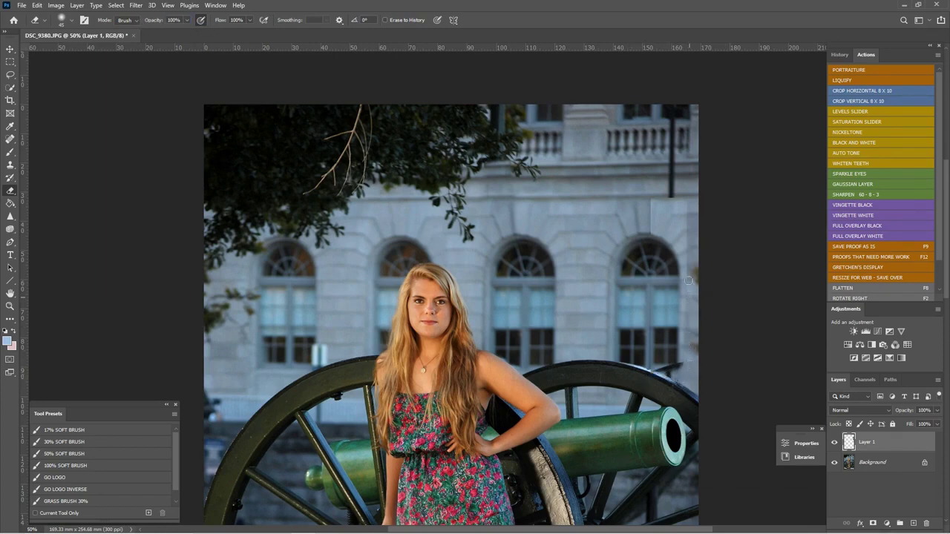
drag(688, 281, 685, 182)
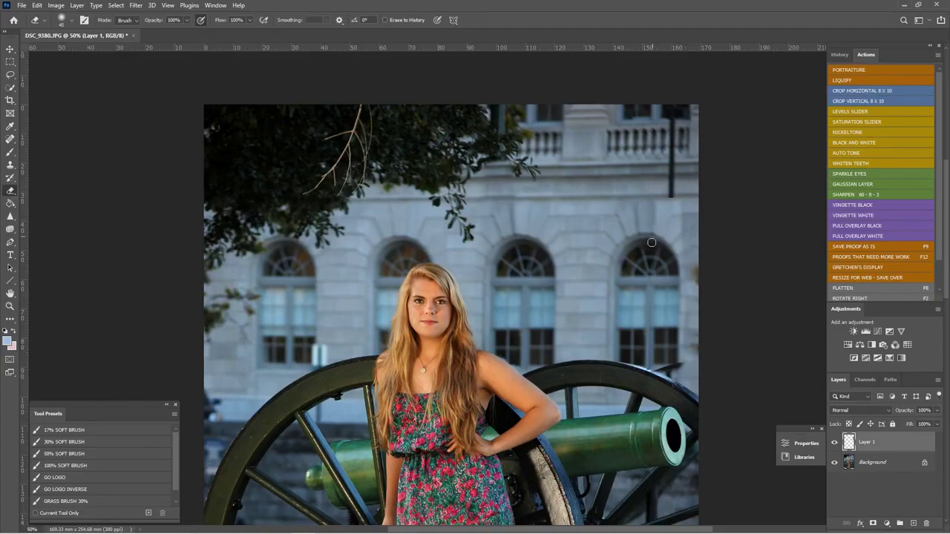
key(ctrl+plus)
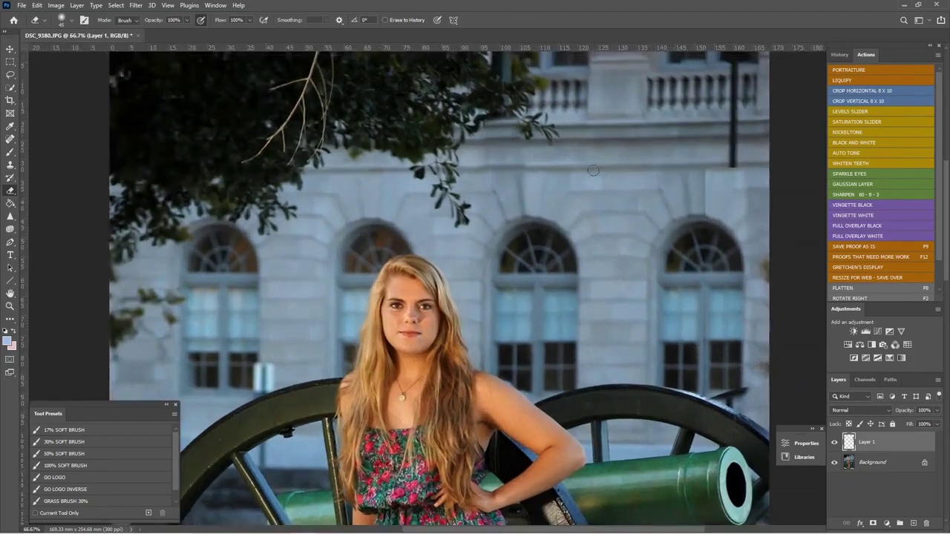
- Lower the eraser opacity to 41% and toggle Layer 1 to compare with the original pole
click(186, 21)
click(702, 172)
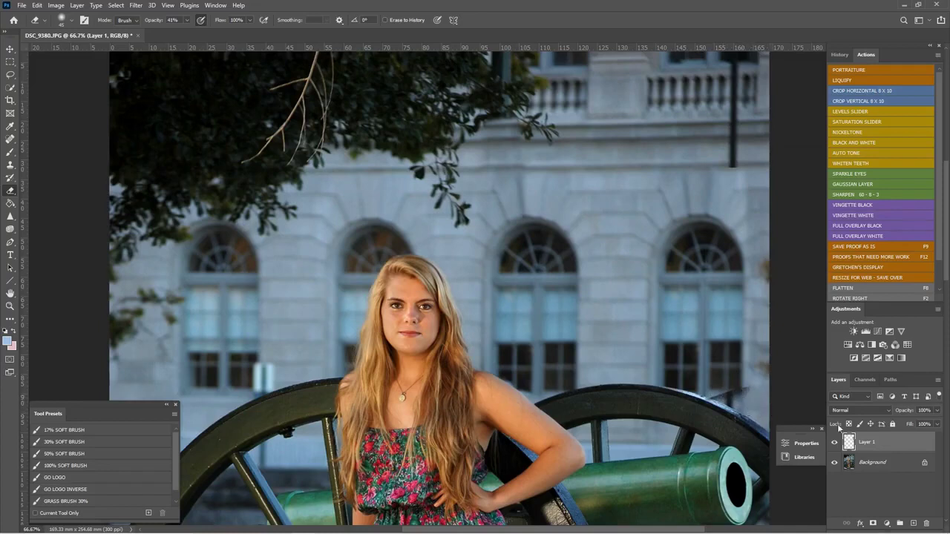
click(885, 410)
key(Escape)
click(833, 442)
click(834, 443)
click(833, 442)
click(833, 442)
click(833, 443)
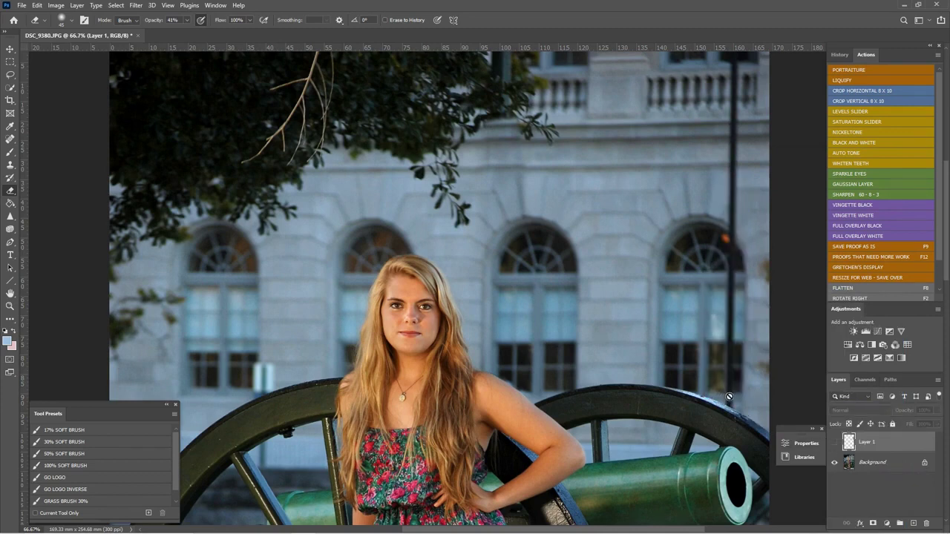
click(833, 442)
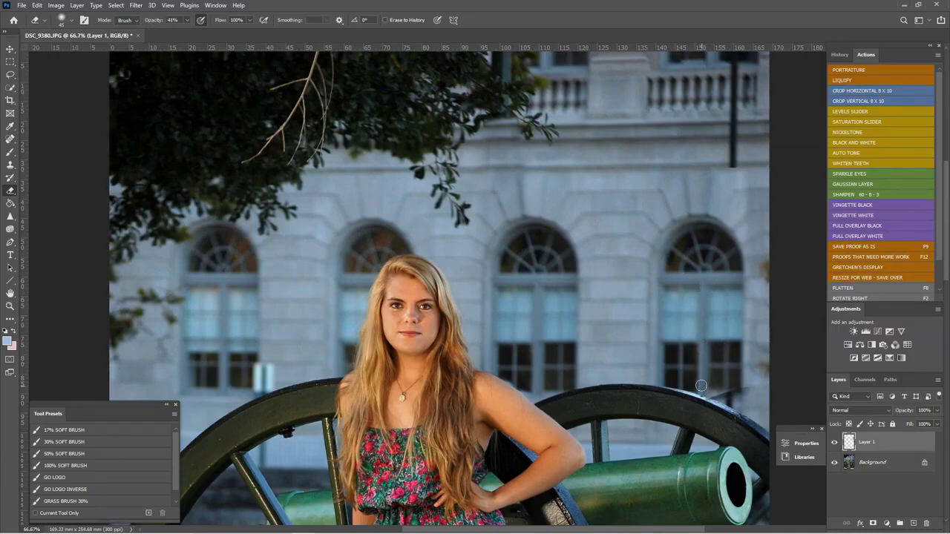
- Set the eraser to 27% opacity and try erasing along the right-hand pole's edge, undoing the stroke
key(0)
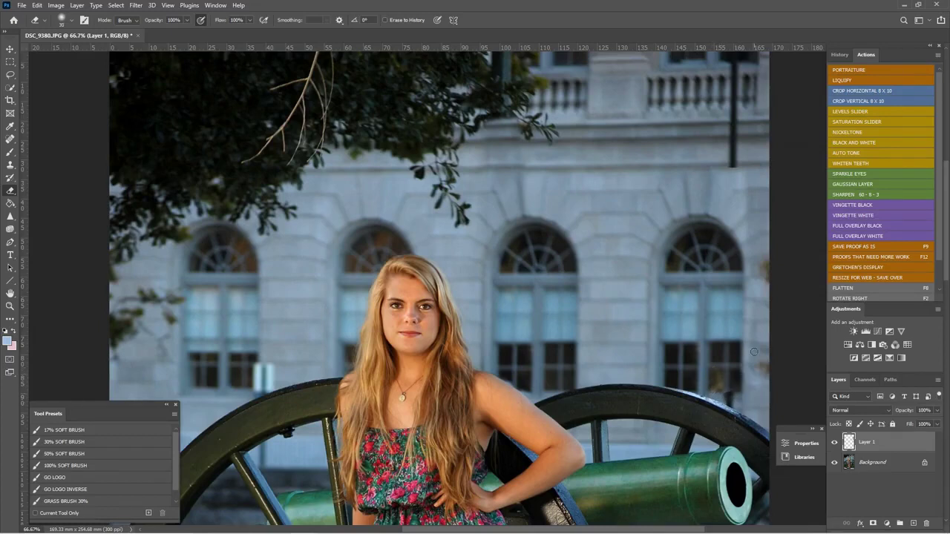
click(186, 20)
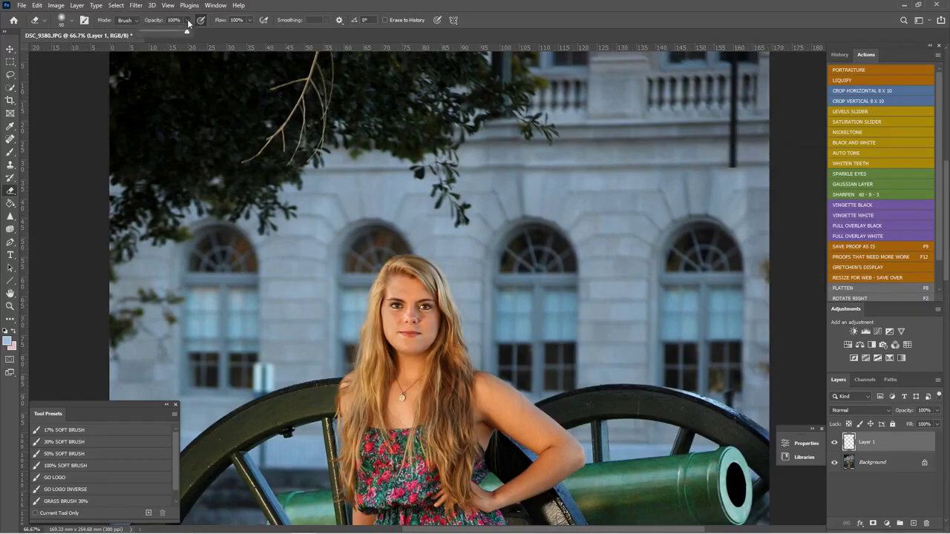
drag(185, 25, 155, 29)
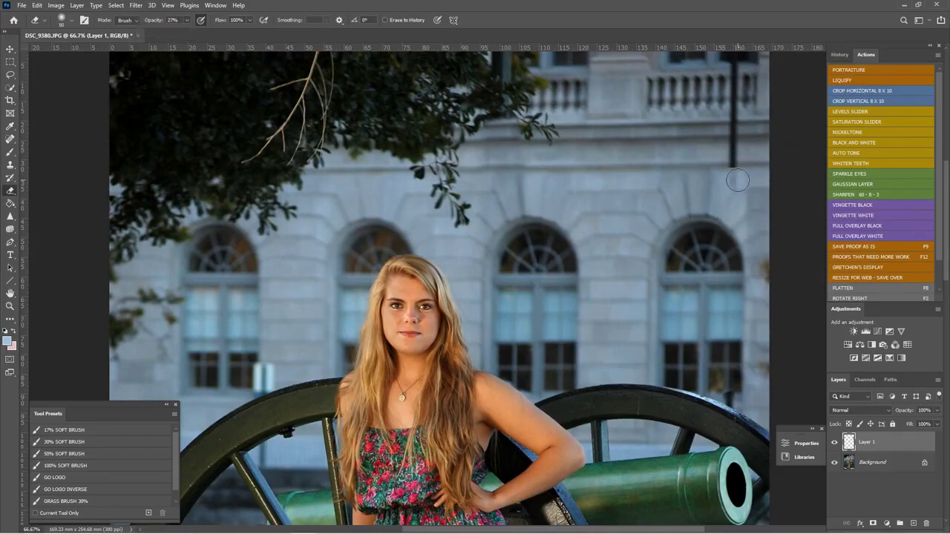
drag(732, 175, 733, 231)
key(ctrl+z)
- Compare the wall patch by toggling Layer 1, then merge it down into the Background
click(834, 443)
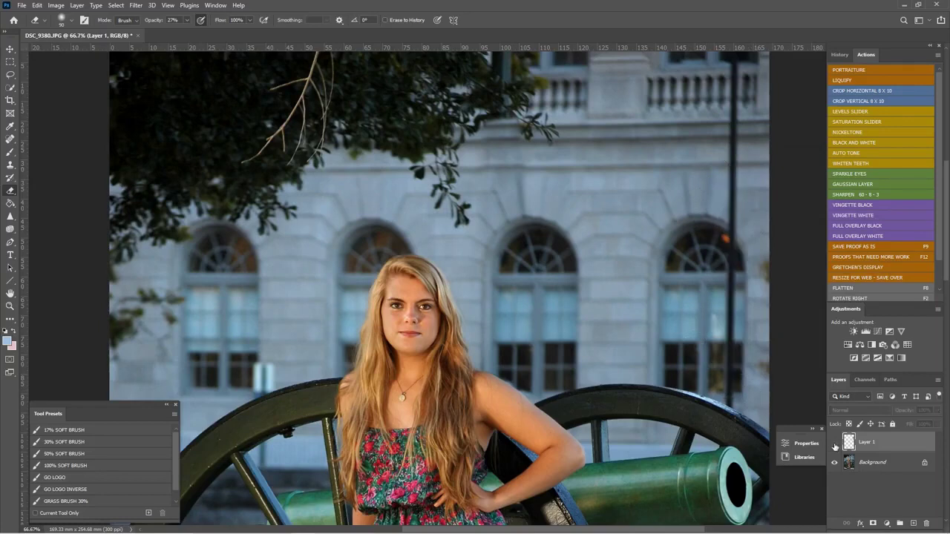
click(834, 442)
click(834, 443)
click(833, 442)
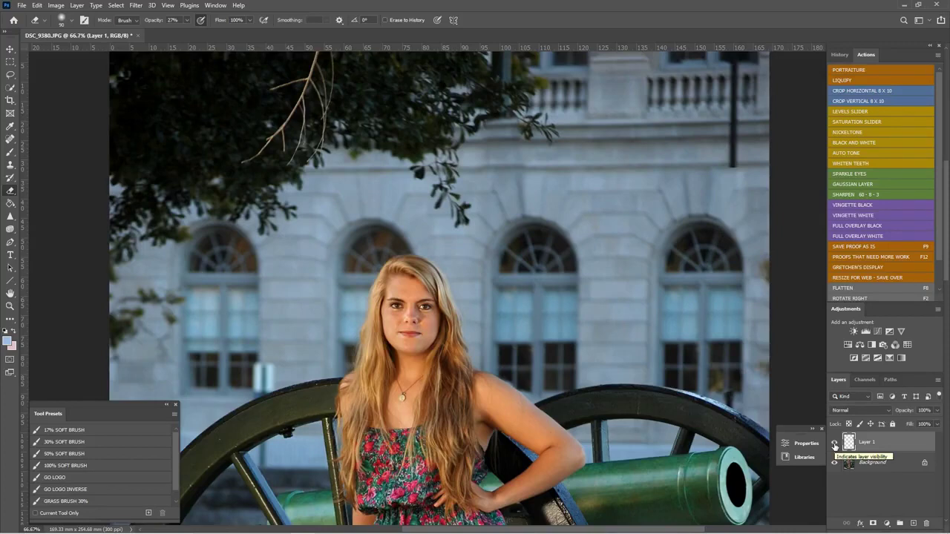
key(ctrl+e)
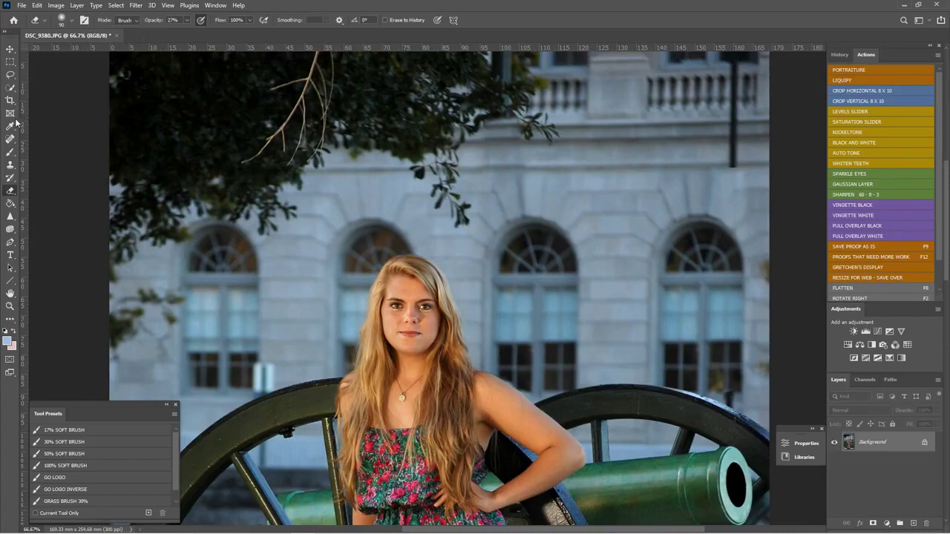
click(12, 165)
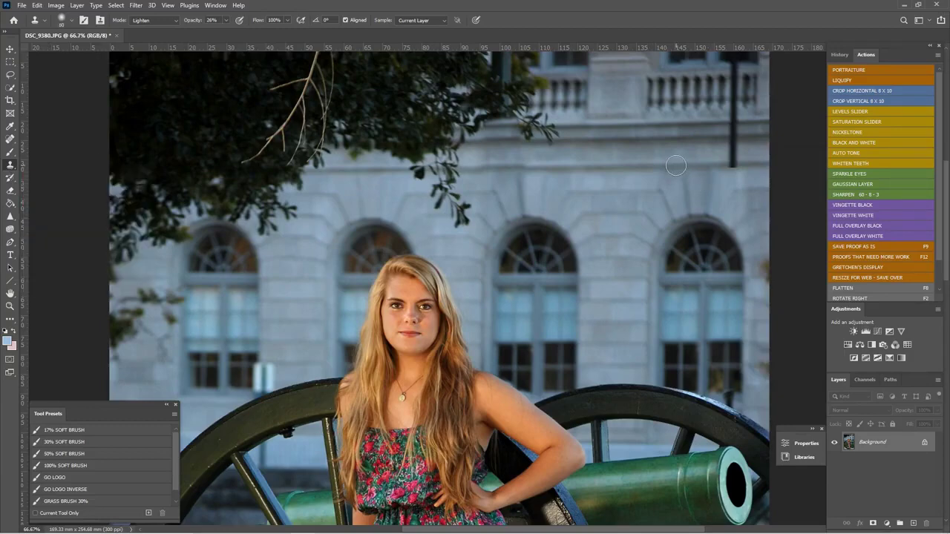
- Zoom to 100% on the building and clone wall texture over the pole's lower end
key(ctrl+1)
drag(709, 175, 420, 283)
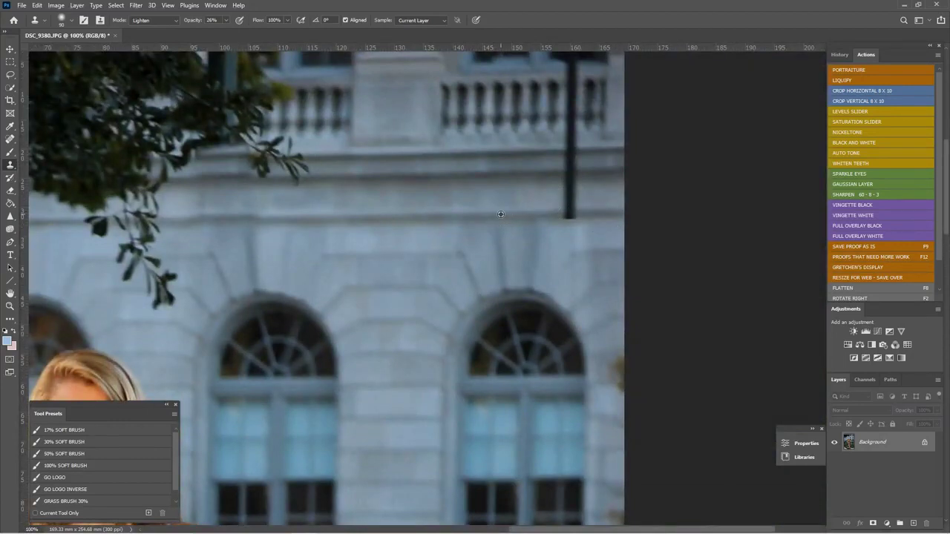
alt+click(500, 213)
drag(552, 215, 569, 213)
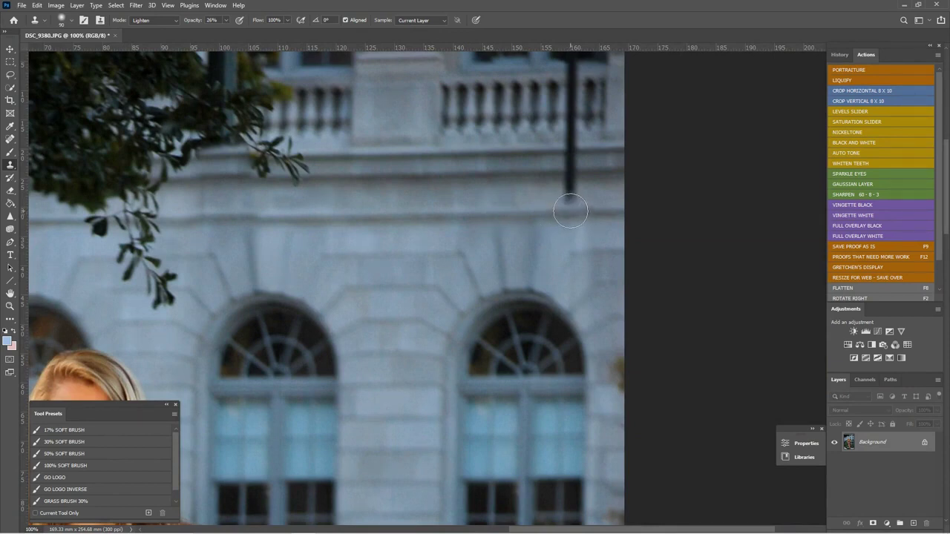
mouse_move(568, 212)
mouse_down()
mouse_move(530, 215)
mouse_move(571, 211)
mouse_up()
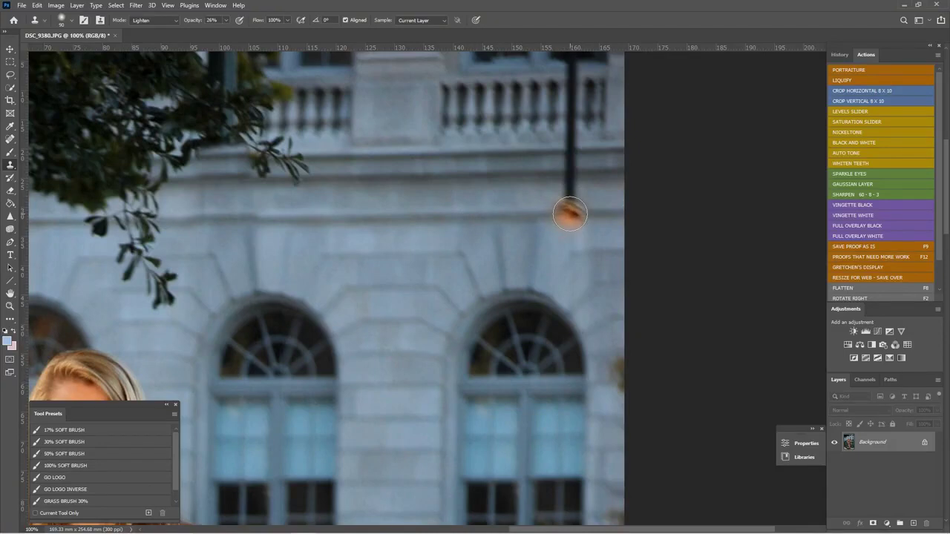
- Resample clean wall and set the Clone Stamp to Normal mode at 100% opacity
alt+click(492, 211)
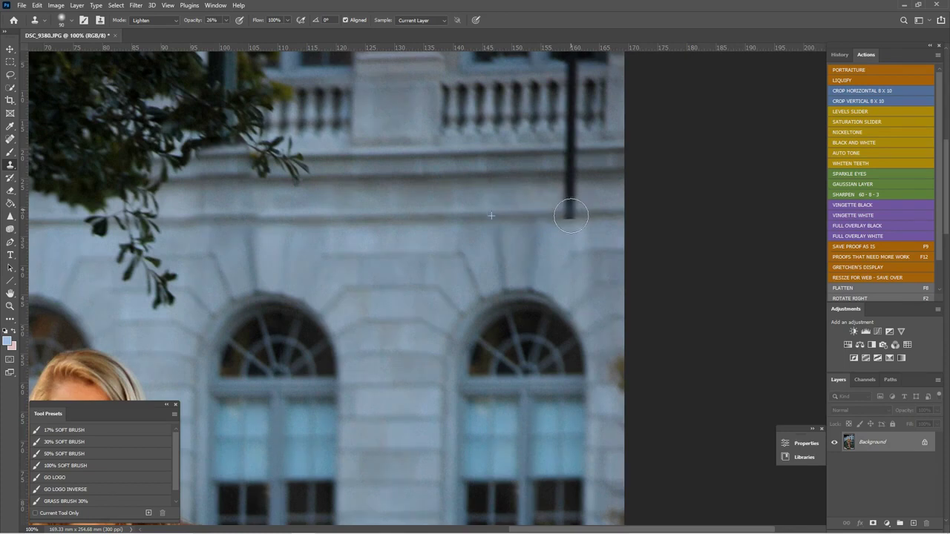
click(154, 20)
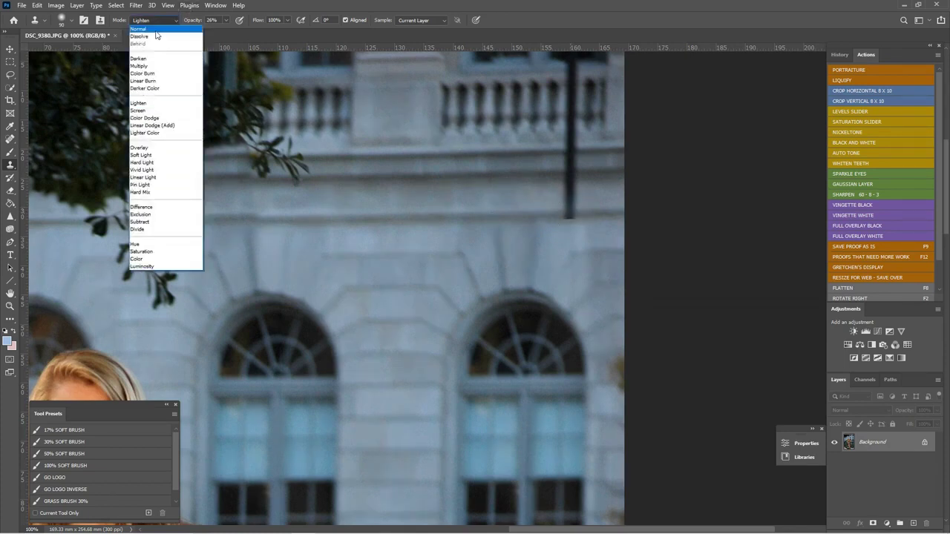
click(157, 34)
key(0)
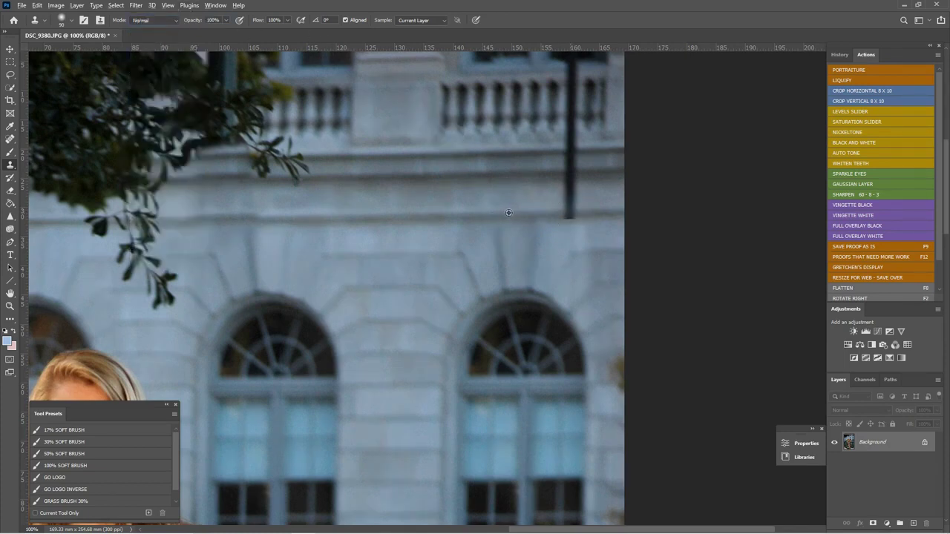
- Clone wall over the pole to shorten it, undoing the last stroke
click(569, 213)
drag(569, 212, 566, 186)
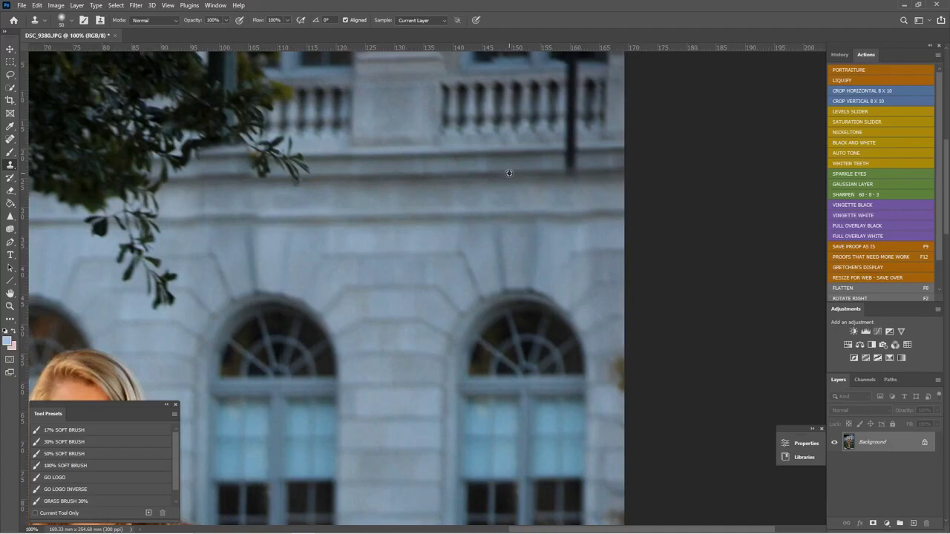
drag(571, 173, 569, 141)
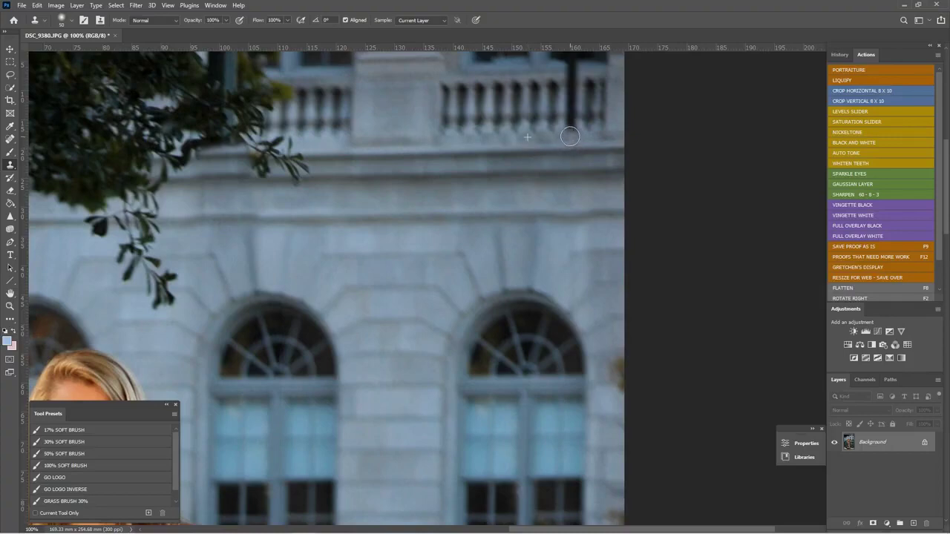
key(ctrl+z)
scroll(697, 153, up, 2)
scroll(710, 167, up, 1)
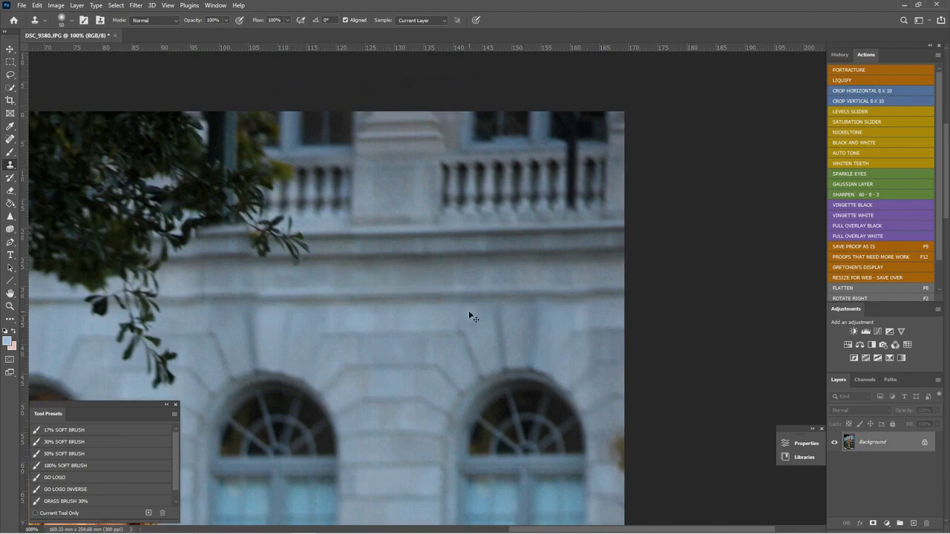
scroll(469, 316, down, 2)
scroll(530, 323, up, 3)
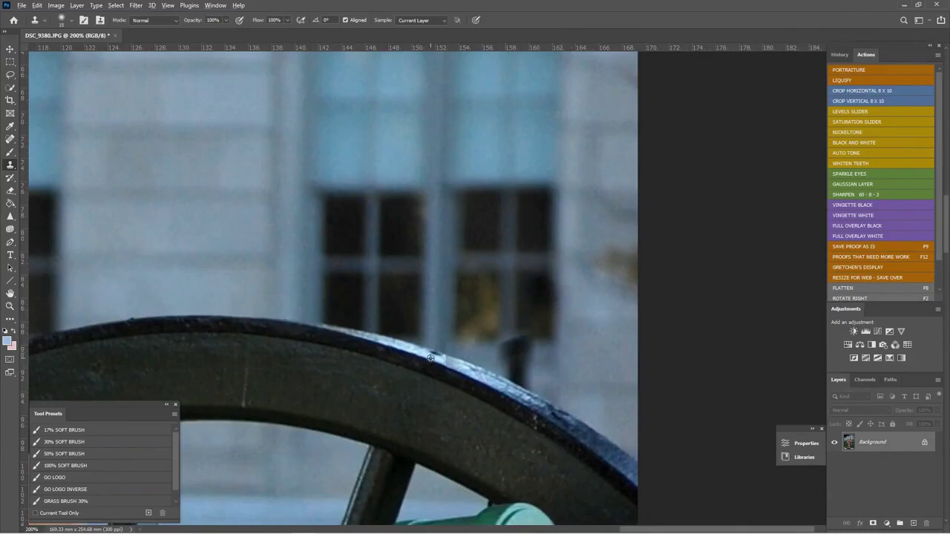
- Clone wall texture over the dark post's right side, redoing a rejected stroke
scroll(452, 367, up, 1)
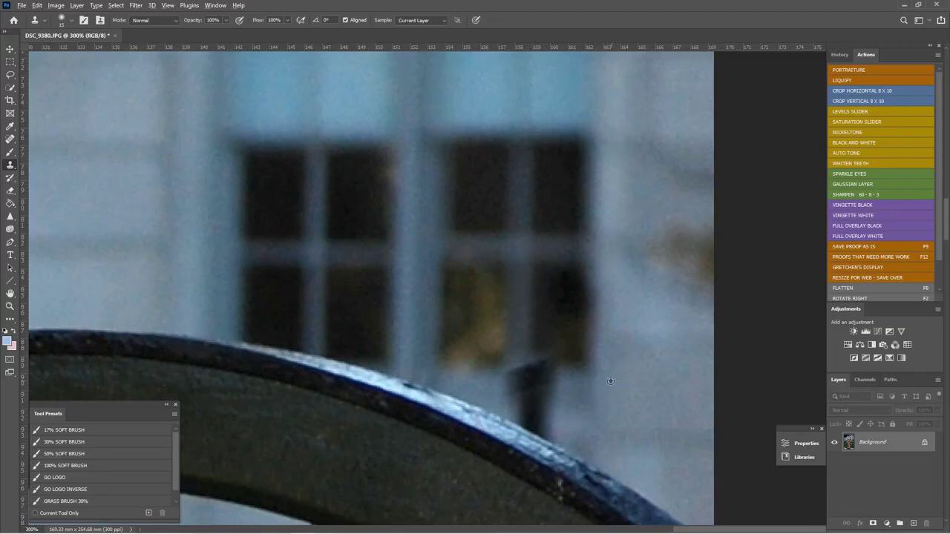
mouse_move(559, 377)
mouse_down()
mouse_move(547, 377)
mouse_move(546, 428)
mouse_move(540, 386)
mouse_move(528, 390)
mouse_move(529, 419)
mouse_move(514, 384)
mouse_move(530, 422)
mouse_move(545, 428)
mouse_move(515, 393)
mouse_move(552, 386)
mouse_move(512, 402)
mouse_move(550, 434)
mouse_move(512, 388)
mouse_up()
key(ctrl+z)
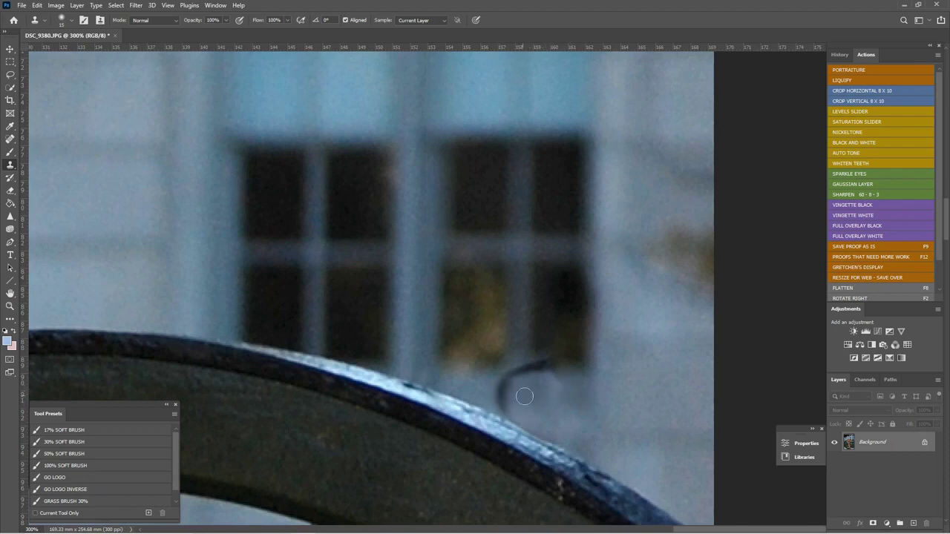
key(ctrl+z)
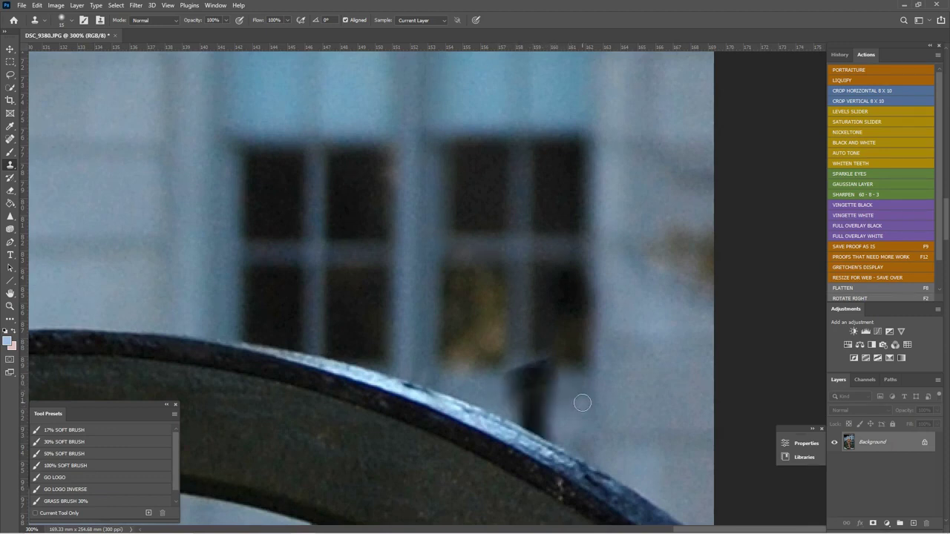
alt+click(589, 377)
mouse_move(553, 374)
mouse_down()
mouse_move(550, 425)
mouse_move(552, 383)
mouse_move(537, 382)
mouse_move(551, 431)
mouse_move(542, 407)
mouse_up()
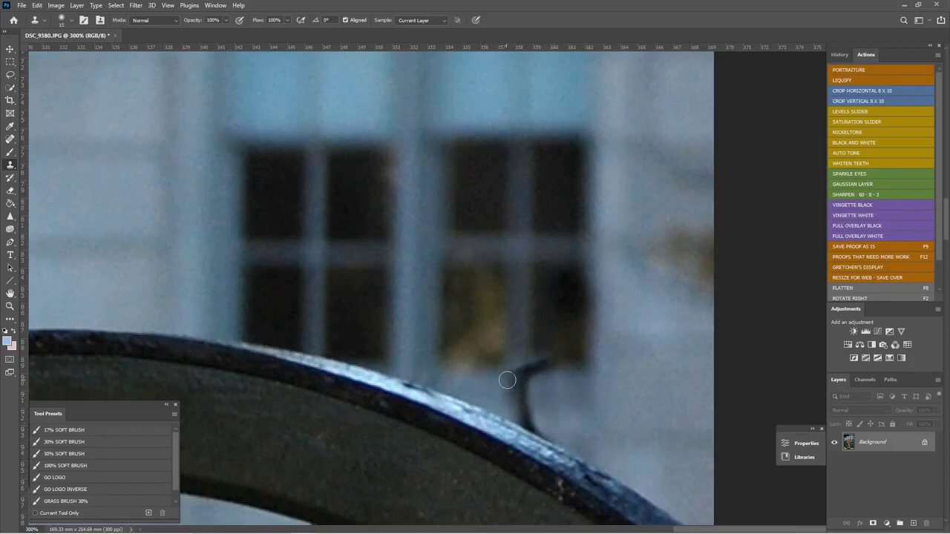
- Clone away the post's stem and the dark hook along the window's lower edge
alt+click(484, 396)
mouse_move(509, 405)
mouse_down()
mouse_move(515, 414)
mouse_move(526, 392)
mouse_up()
mouse_move(566, 430)
mouse_down()
mouse_move(531, 422)
mouse_move(522, 393)
mouse_move(537, 348)
mouse_move(537, 362)
mouse_move(578, 369)
mouse_up()
alt+click(554, 410)
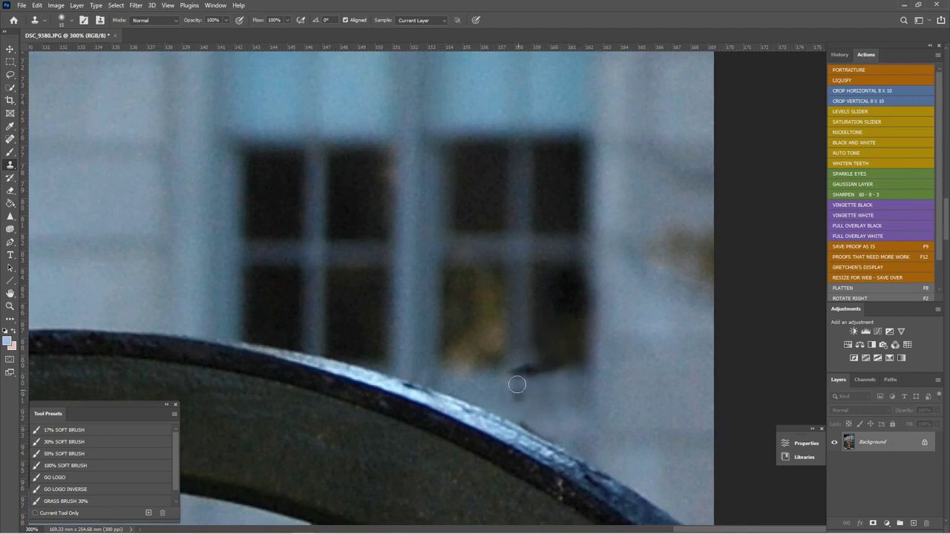
drag(519, 374, 531, 367)
mouse_move(548, 360)
mouse_down()
mouse_move(575, 370)
mouse_move(545, 365)
mouse_move(545, 348)
mouse_move(547, 365)
mouse_move(570, 362)
mouse_move(573, 349)
mouse_move(554, 360)
mouse_move(544, 320)
mouse_move(551, 357)
mouse_move(572, 365)
mouse_move(576, 319)
mouse_move(567, 316)
mouse_move(552, 343)
mouse_move(566, 307)
mouse_move(573, 361)
mouse_move(545, 357)
mouse_move(548, 319)
mouse_move(575, 365)
mouse_up()
alt+click(453, 366)
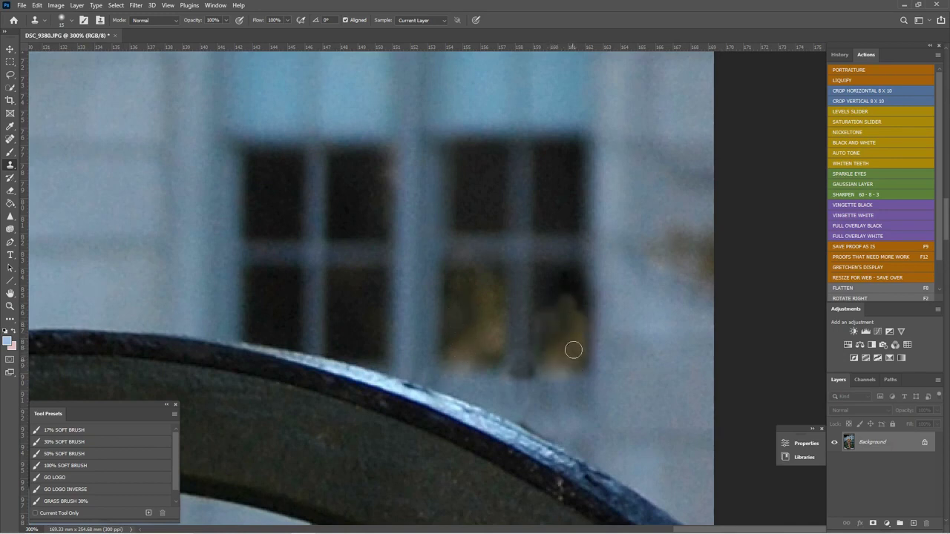
- Switch the Clone Stamp to Darken mode and clone over the lower window pane
click(165, 20)
click(151, 59)
click(571, 324)
mouse_move(572, 324)
mouse_down()
mouse_move(569, 311)
mouse_move(566, 331)
mouse_move(568, 293)
mouse_move(556, 312)
mouse_move(564, 260)
mouse_move(575, 339)
mouse_up()
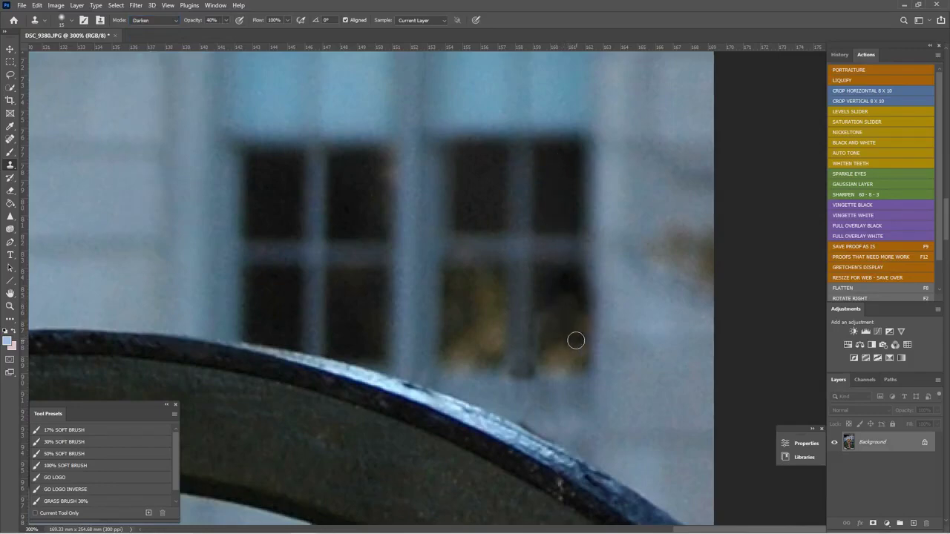
- At 400% zoom, clone over the middle bar's dark bottom in Lighten mode
key(ctrl+minus)
key(ctrl+0)
key(ctrl+plus)
key(ctrl+plus)
key(ctrl+plus)
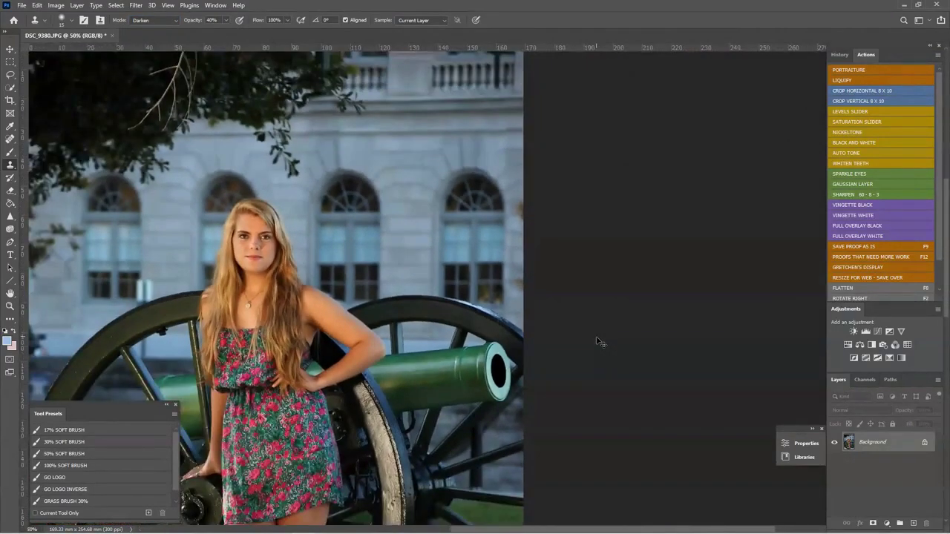
key(ctrl+plus)
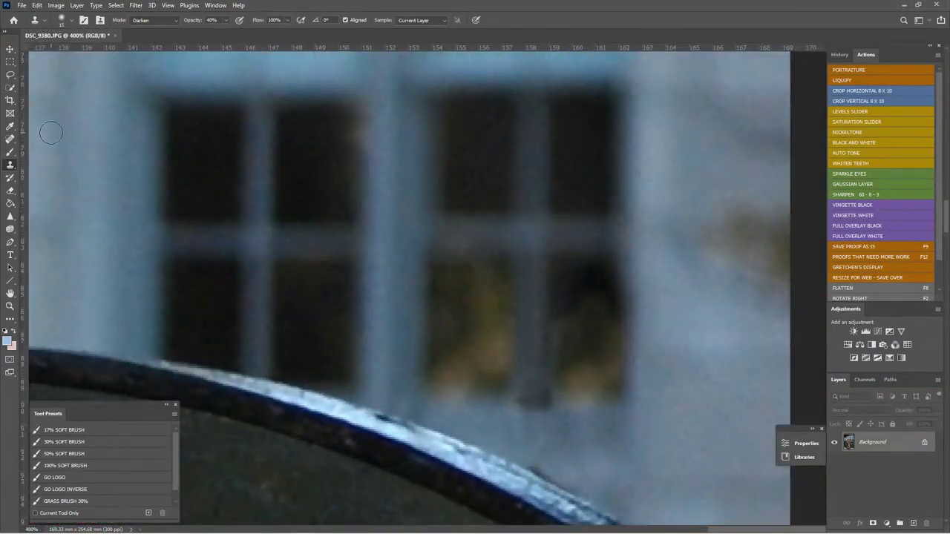
click(156, 20)
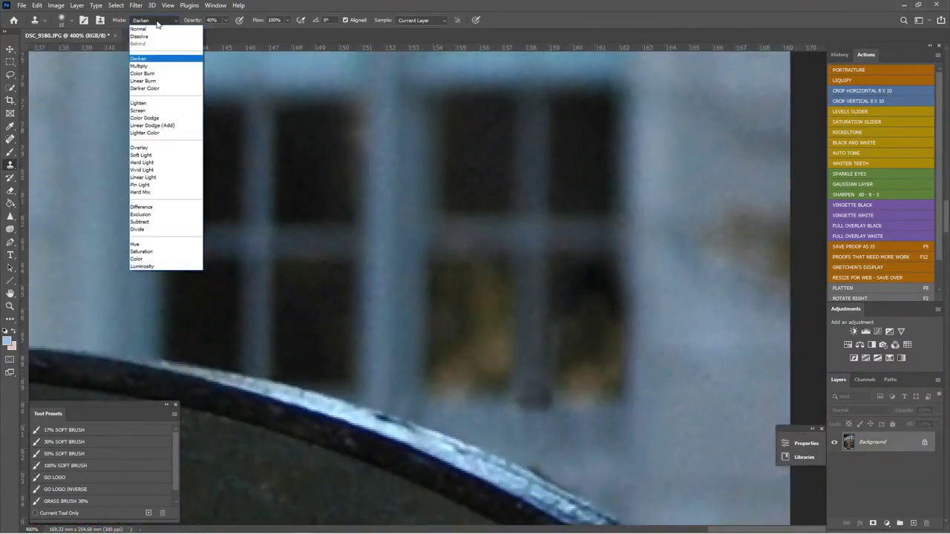
click(155, 104)
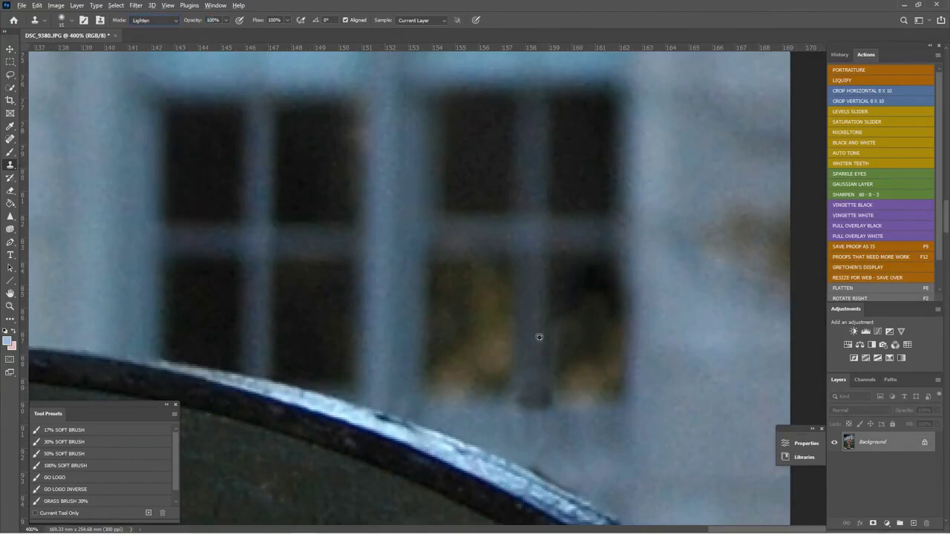
alt+click(530, 289)
drag(531, 386, 529, 413)
- Back in Normal mode, try cloning the middle bar's bottom and undo both attempts
click(155, 20)
click(141, 28)
alt+click(532, 296)
drag(532, 388, 532, 376)
key(ctrl+z)
drag(532, 435, 530, 398)
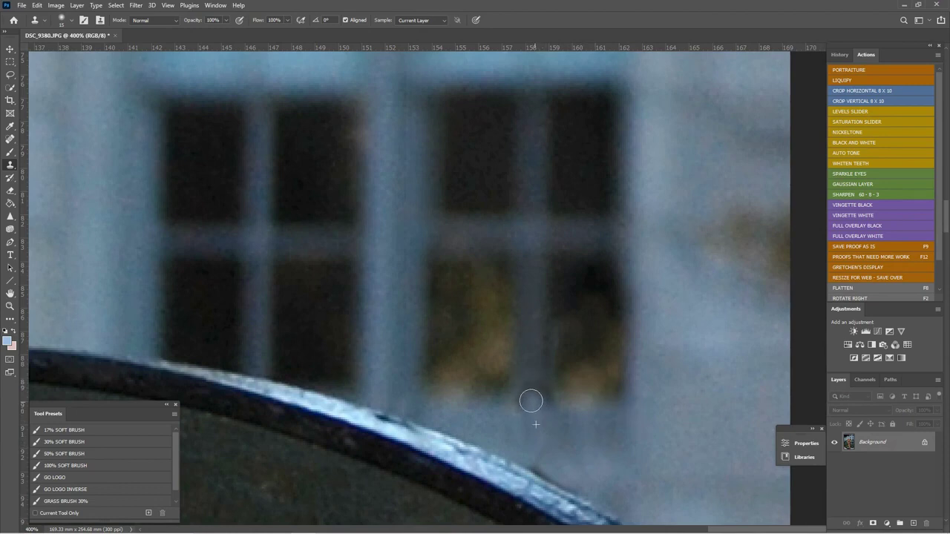
key(ctrl+z)
- Set the Clone Stamp opacity to 45%
click(226, 21)
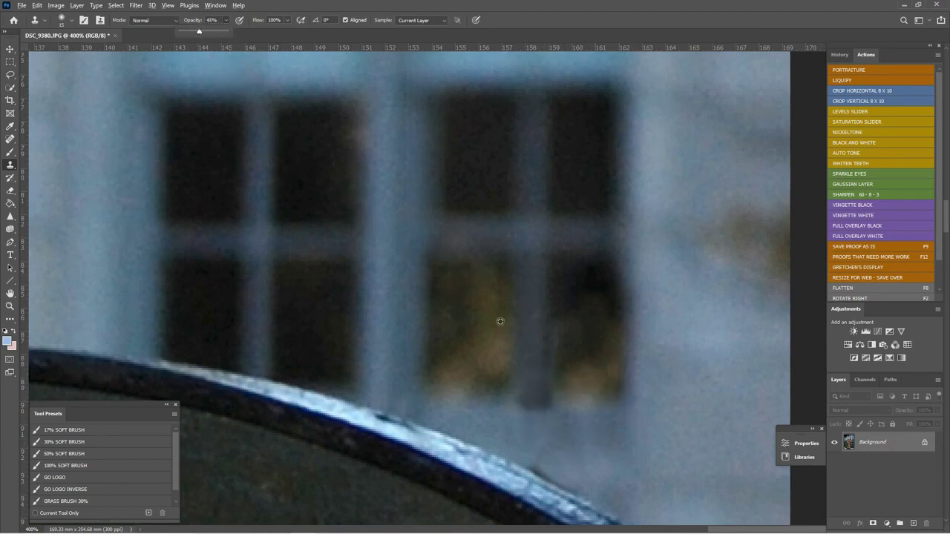
click(555, 441)
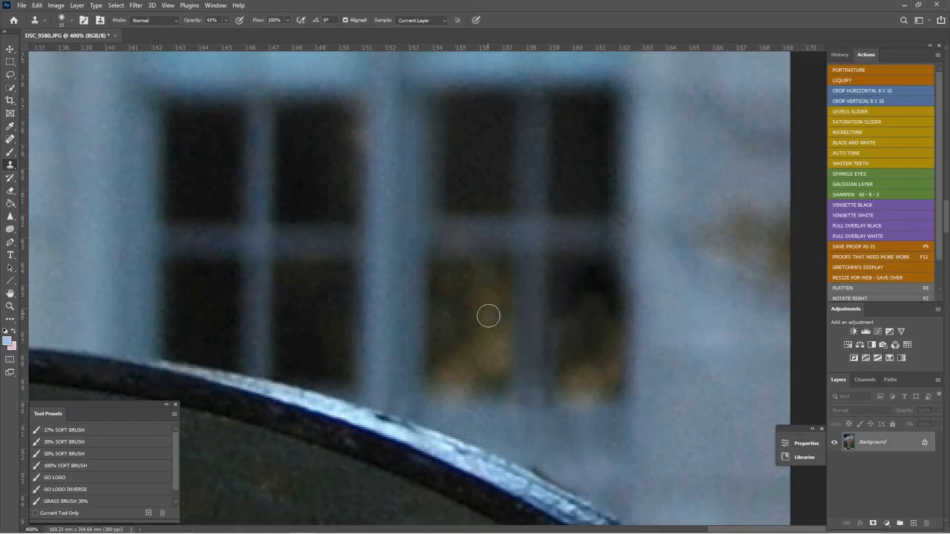
scroll(636, 445, down, 3)
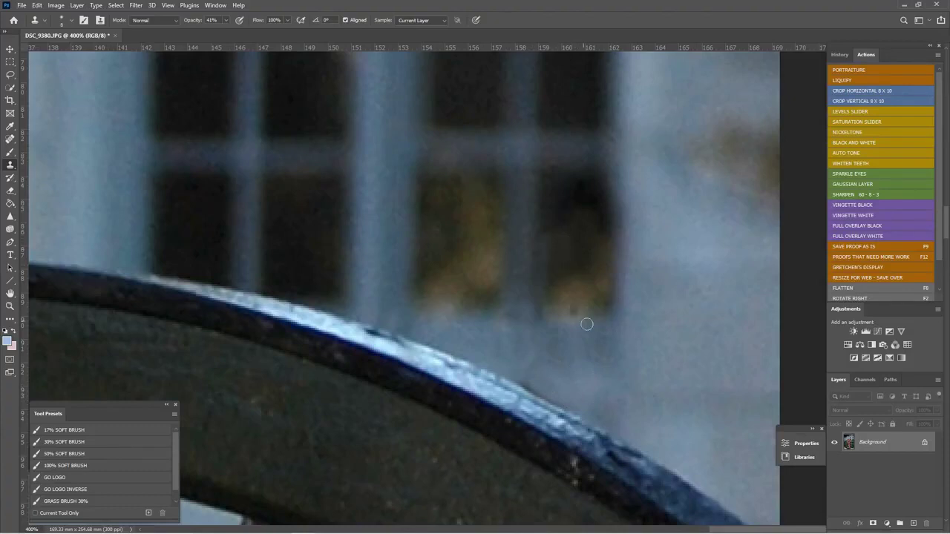
- Compare against the original snapshot in History, then return to the last Clone Stamp state
scroll(658, 335, down, 3)
scroll(668, 340, down, 2)
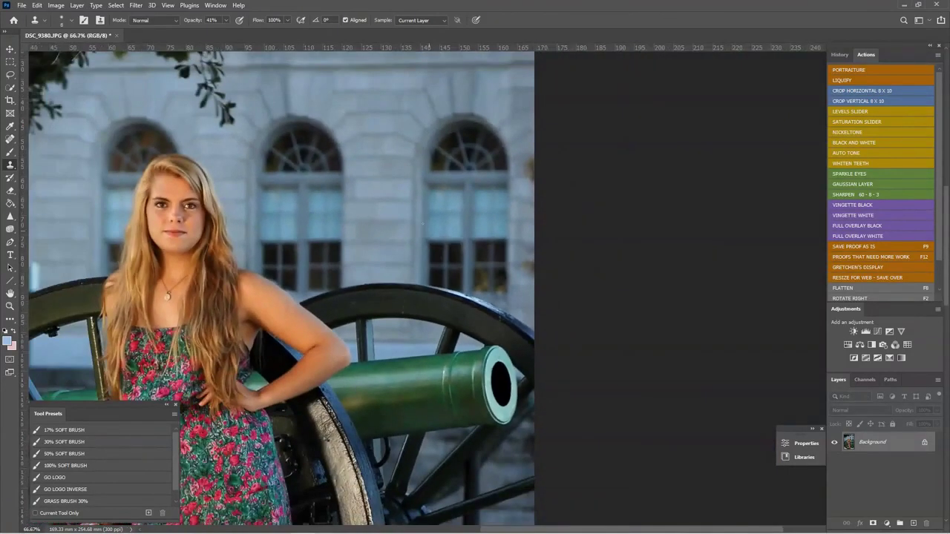
scroll(667, 339, down, 1)
click(839, 54)
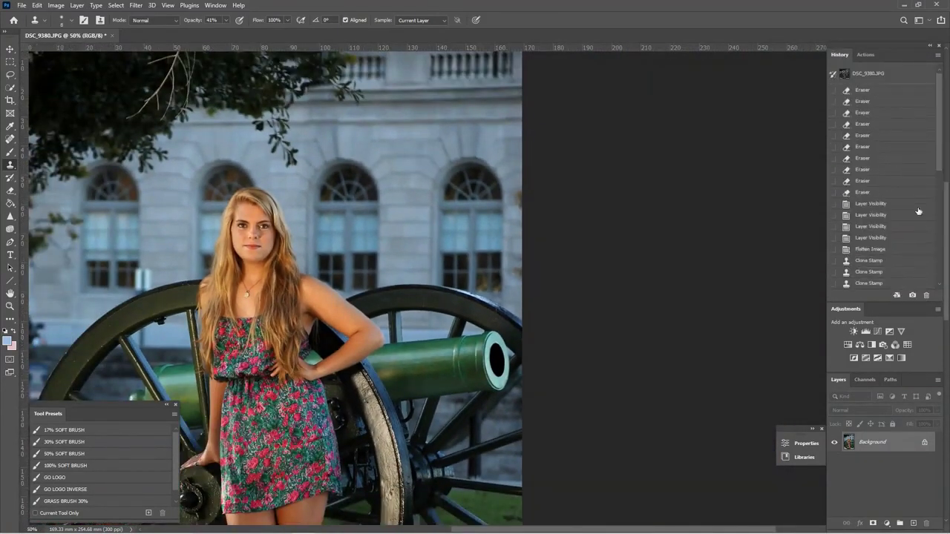
click(903, 74)
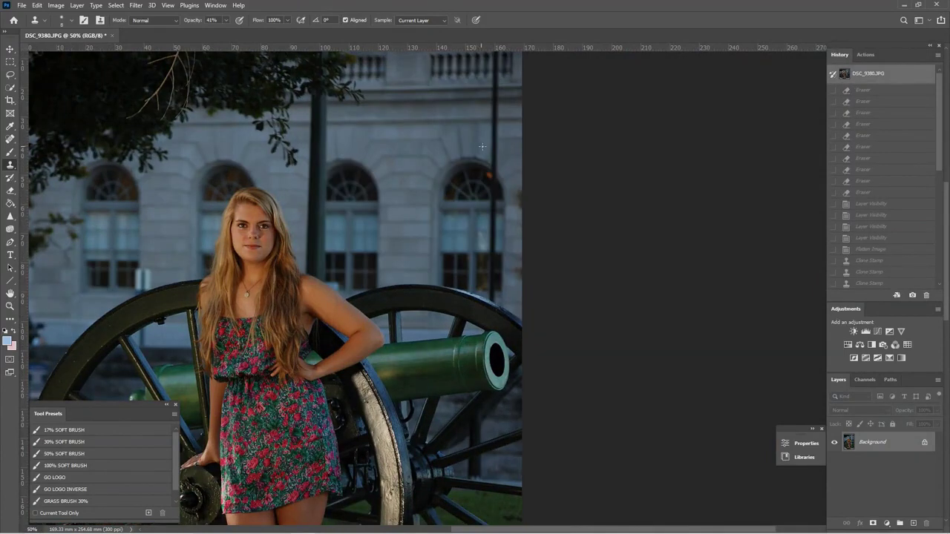
scroll(598, 167, down, 1)
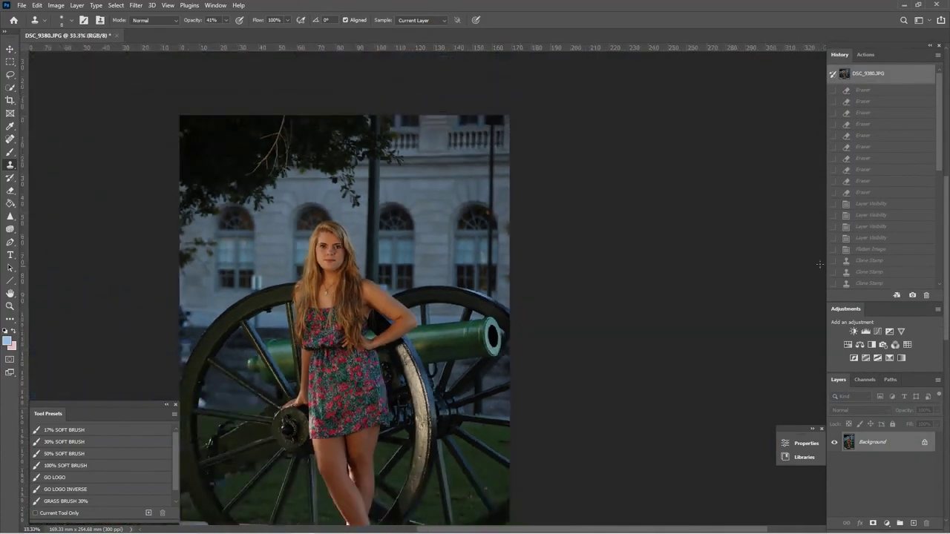
drag(939, 112, 948, 260)
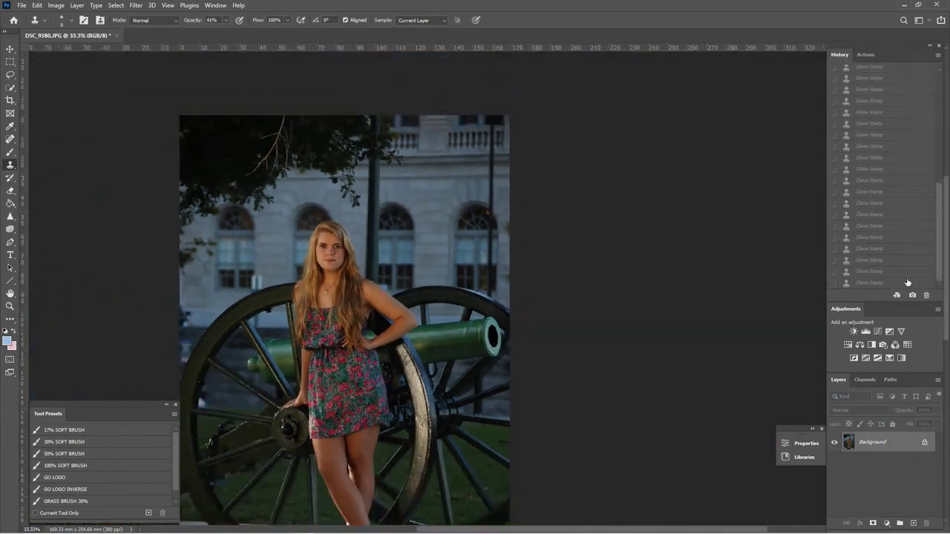
click(907, 283)
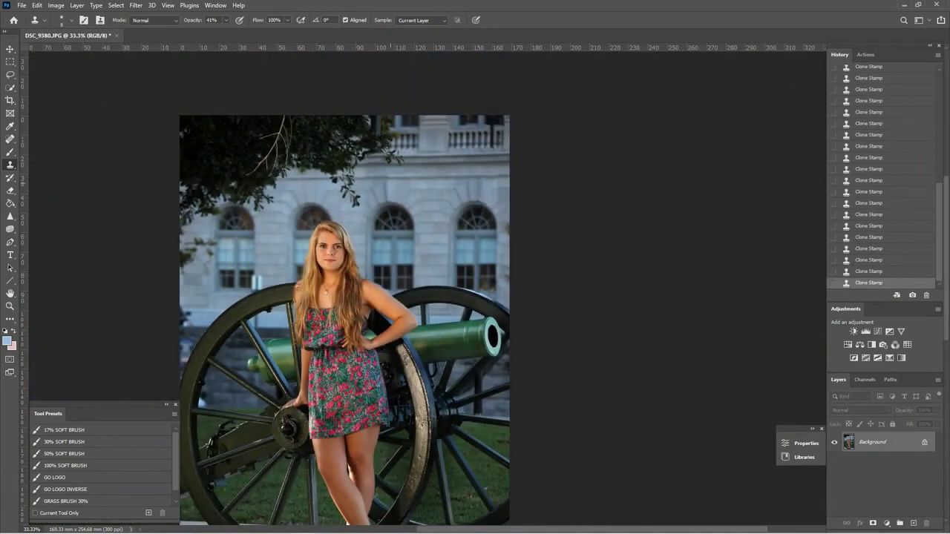
scroll(385, 202, up, 3)
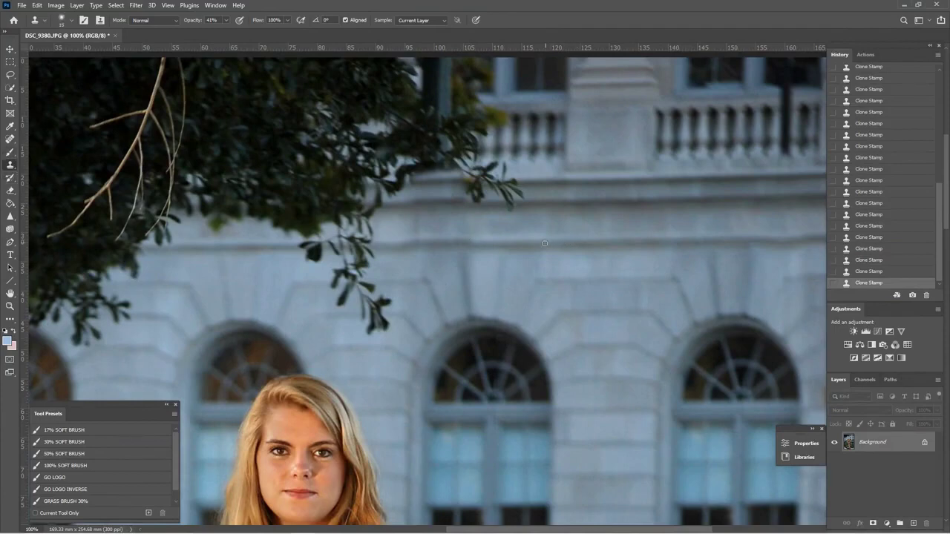
- Undo two clone strokes and reclone the building ledge leftward in Normal mode
click(167, 20)
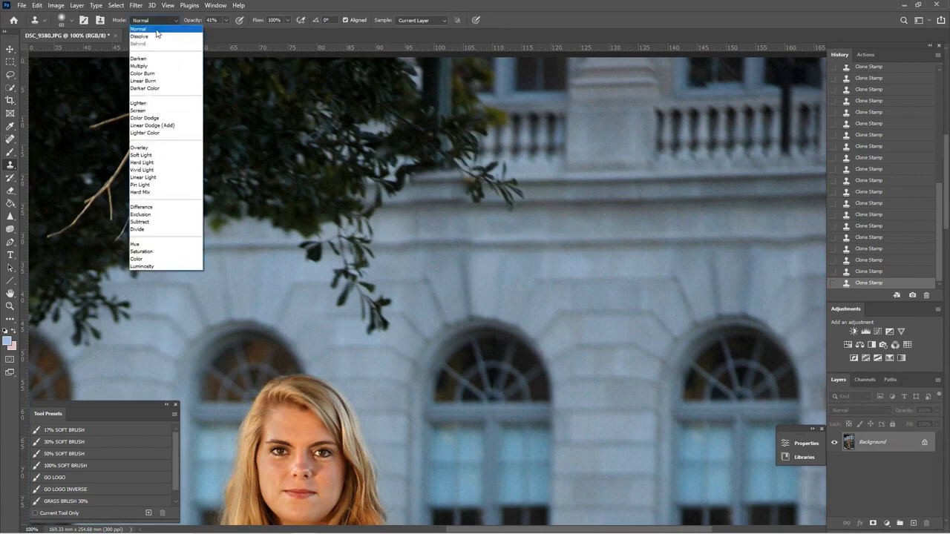
click(156, 30)
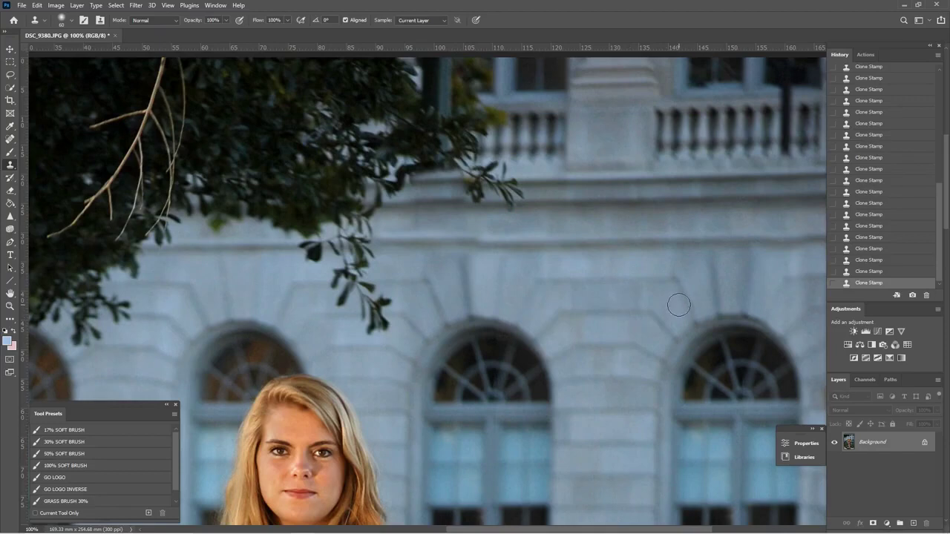
key(ctrl+z)
key(ctrl+z)
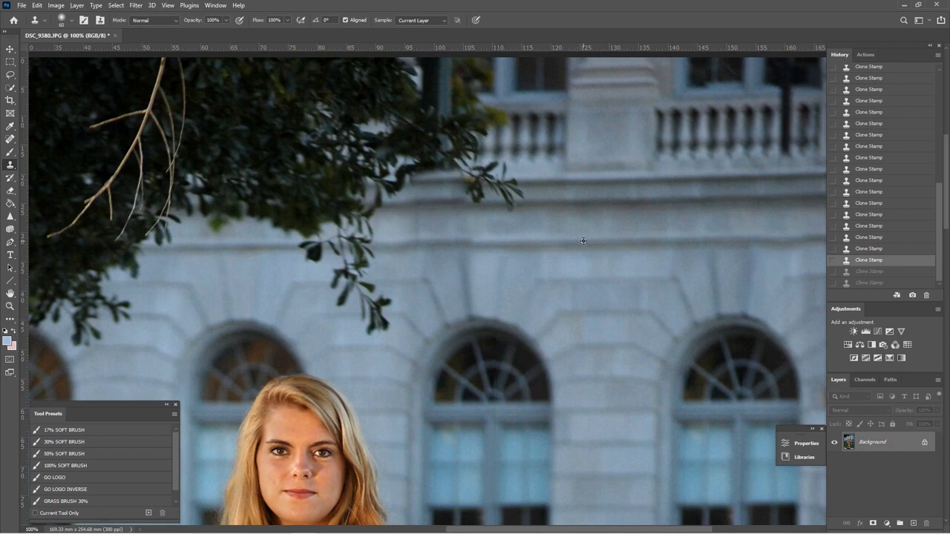
drag(473, 242, 427, 238)
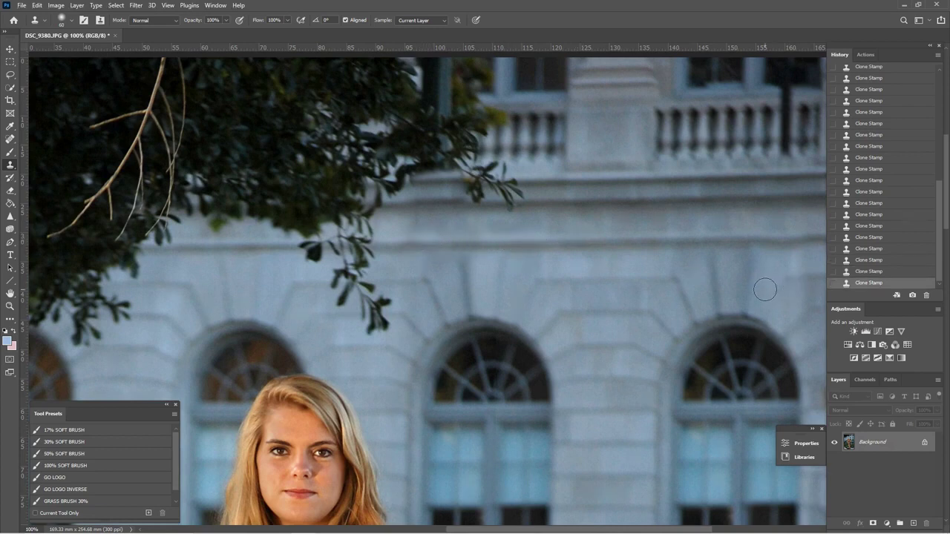
key(ctrl+minus)
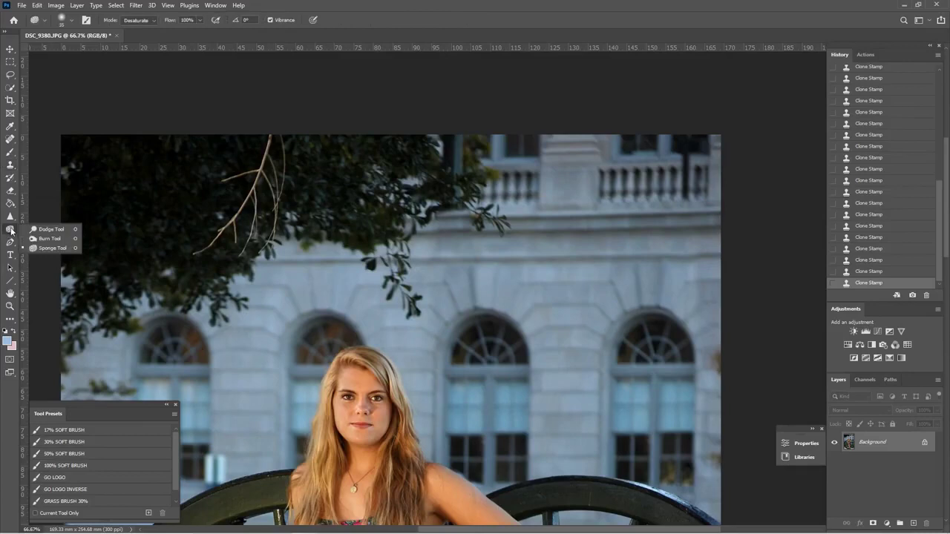
- Pick the Dodge Tool from the toning tool group
click(32, 229)
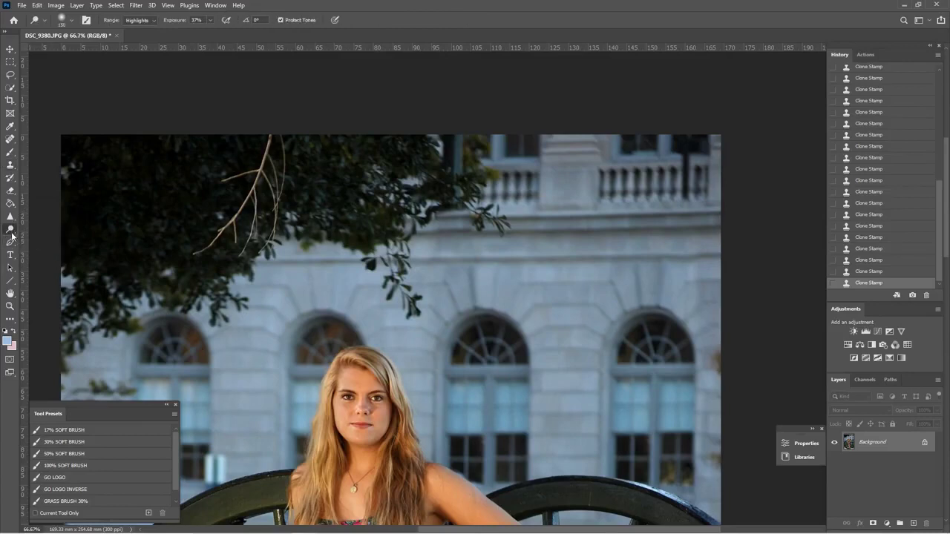
right_click(10, 230)
click(33, 239)
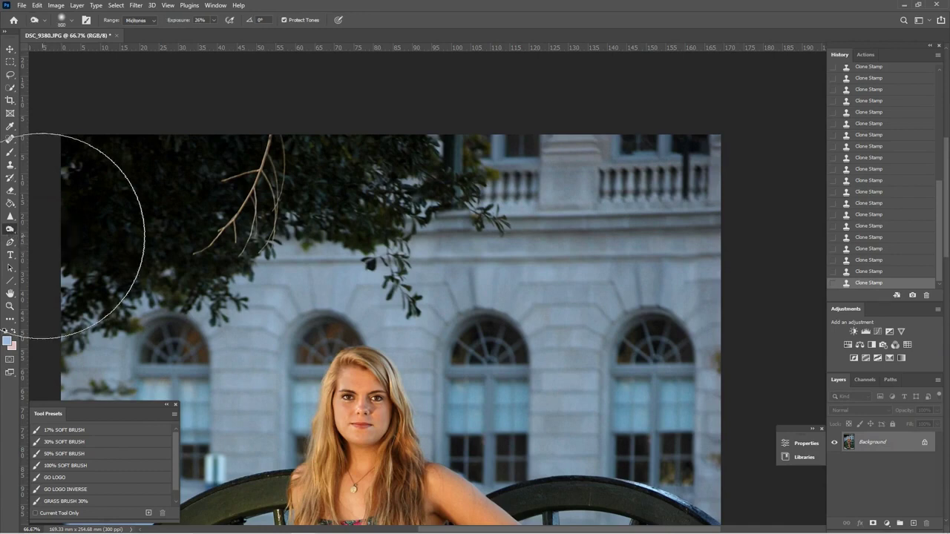
right_click(11, 232)
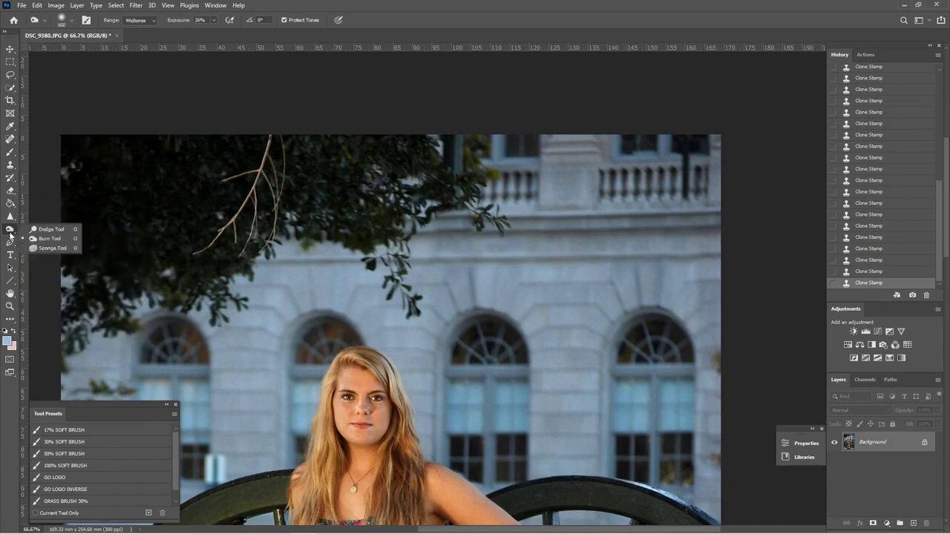
click(37, 249)
right_click(9, 230)
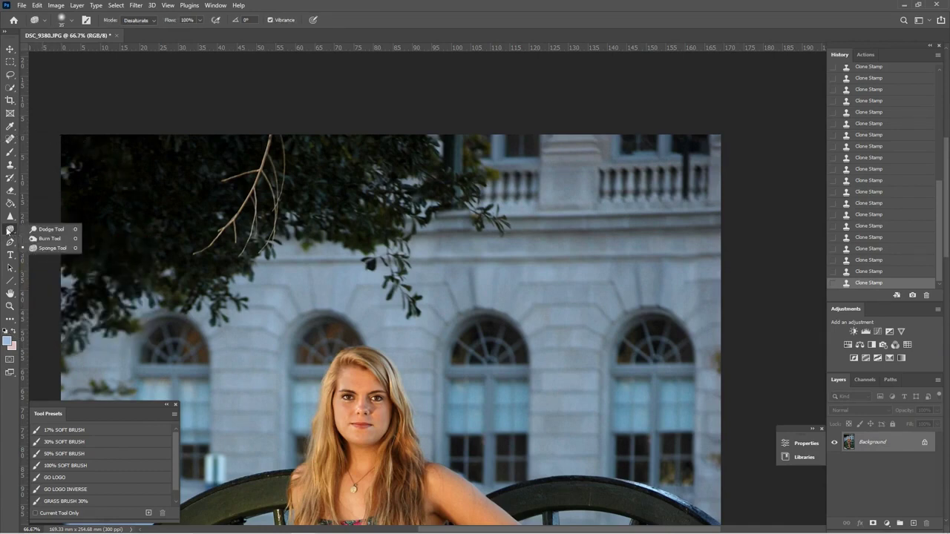
click(44, 229)
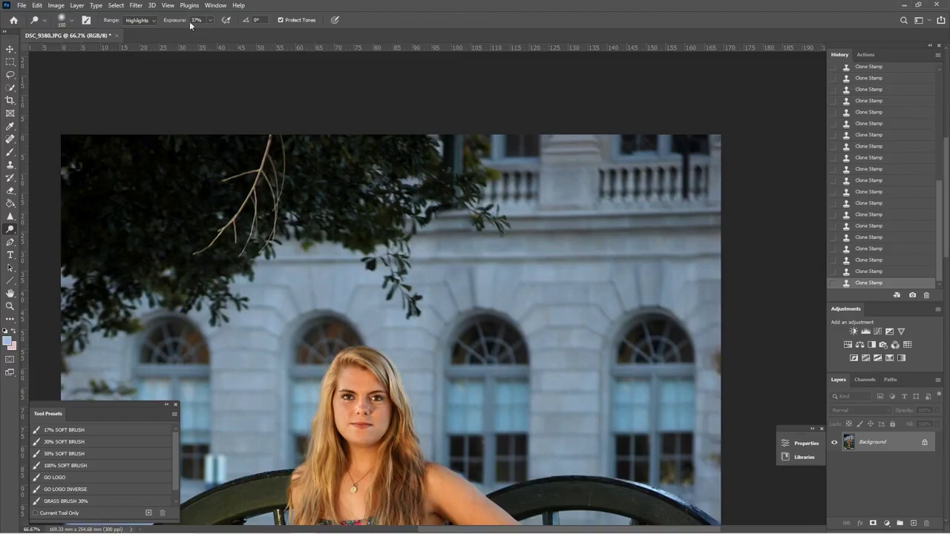
- Set the Dodge Tool's Range to Midtones
click(155, 22)
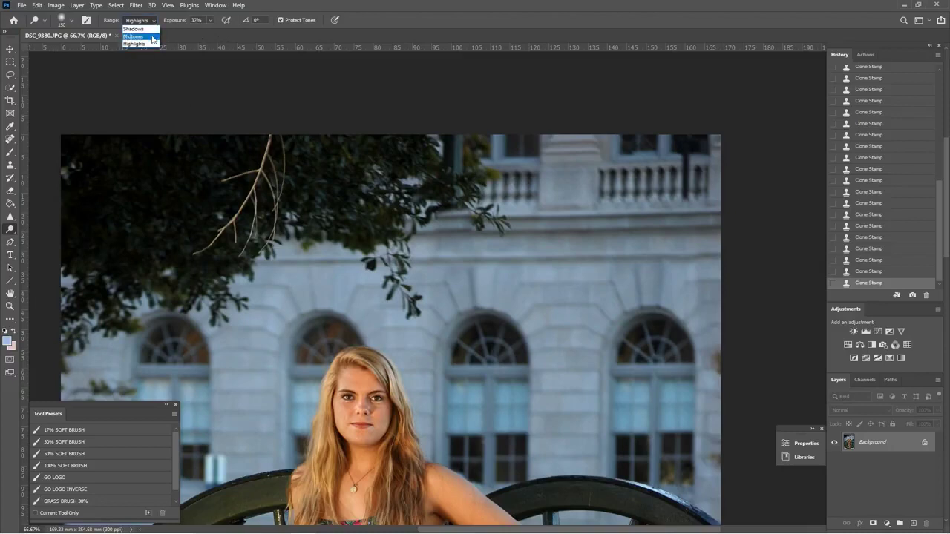
click(145, 36)
click(154, 21)
click(152, 35)
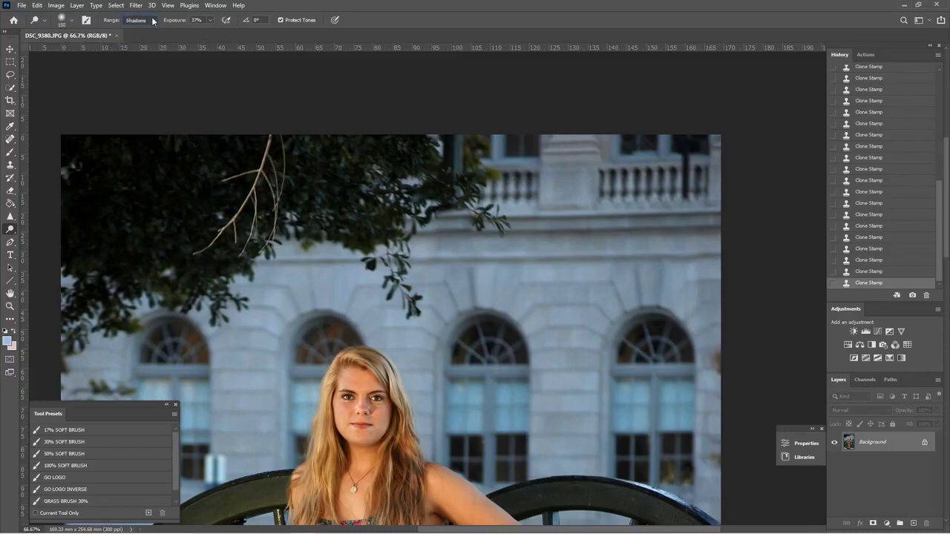
click(155, 21)
click(148, 36)
- Brush two dodge strokes at 22% exposure over the facade near the arches
mouse_move(466, 294)
mouse_down()
mouse_move(448, 282)
mouse_move(463, 280)
mouse_move(429, 272)
mouse_up()
key(ctrl+z)
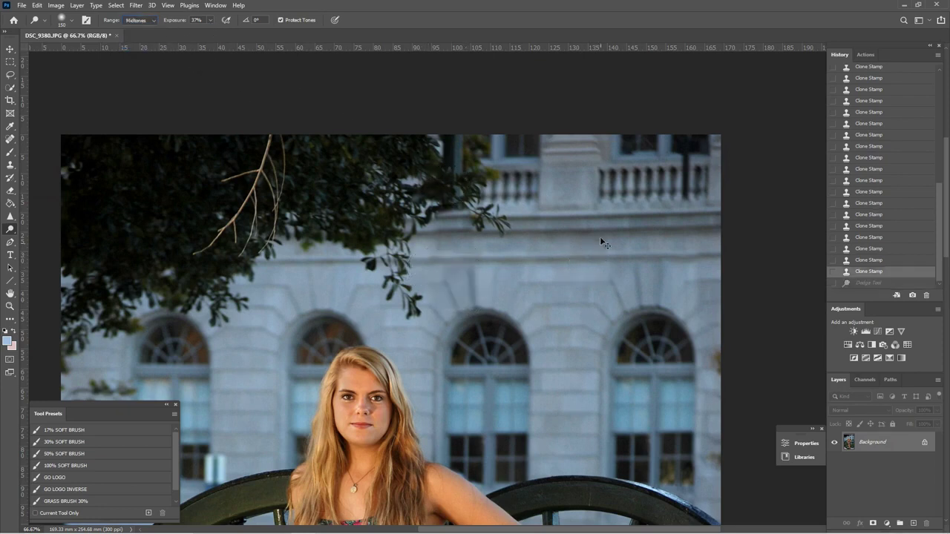
click(210, 23)
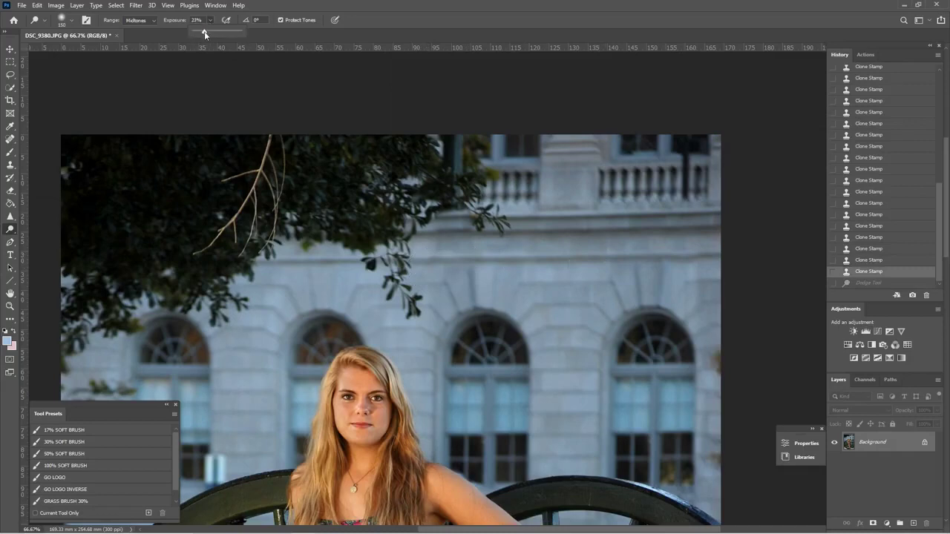
drag(463, 274, 474, 334)
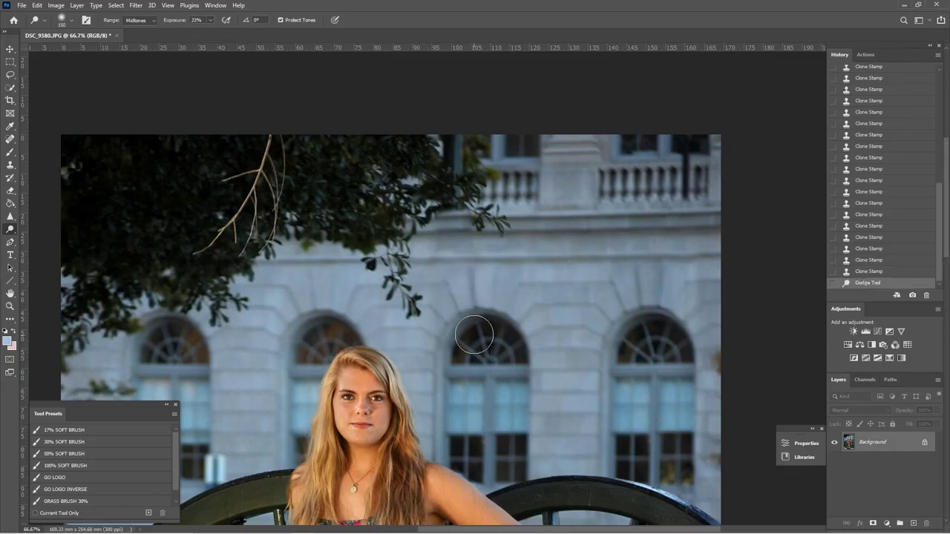
drag(659, 324, 656, 282)
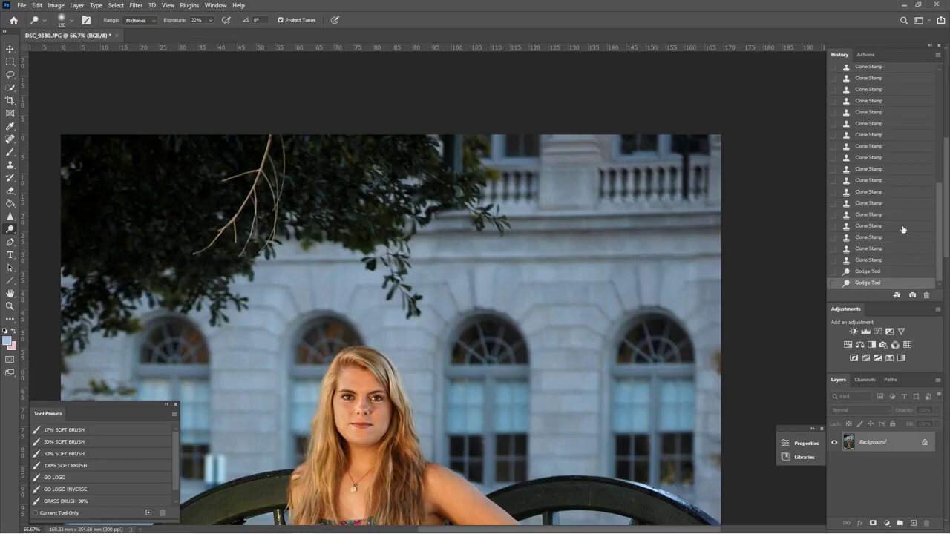
key(ctrl+minus)
key(ctrl+minus)
key(ctrl+minus)
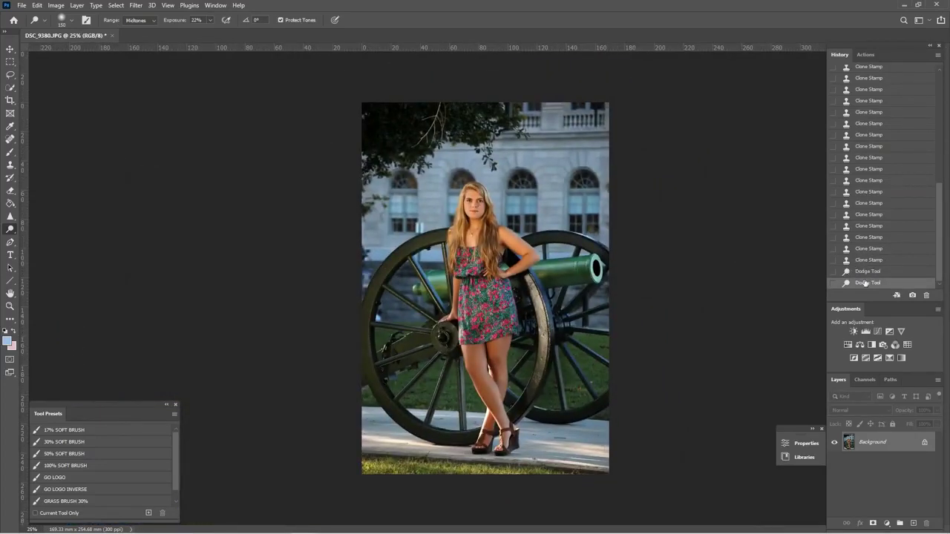
key(ctrl+plus)
key(ctrl+plus)
key(ctrl+plus)
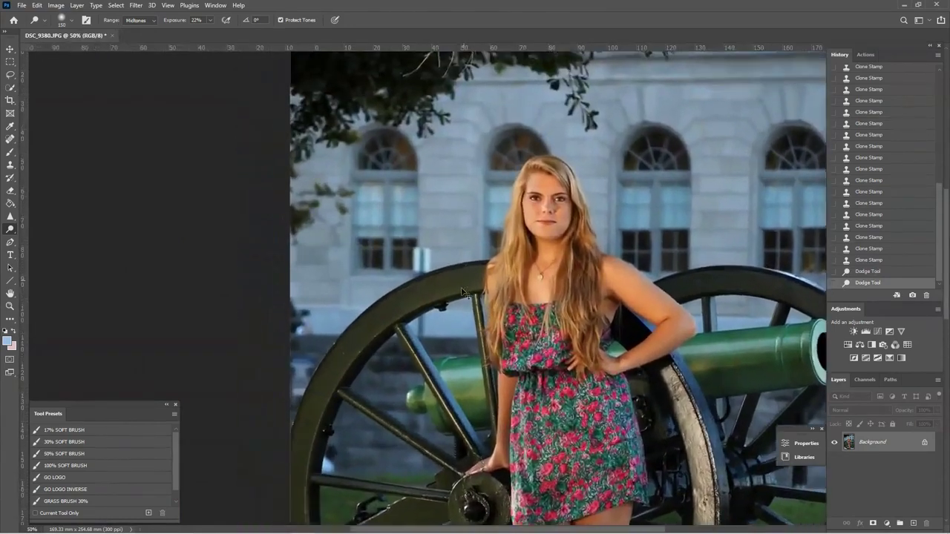
key(ctrl+plus)
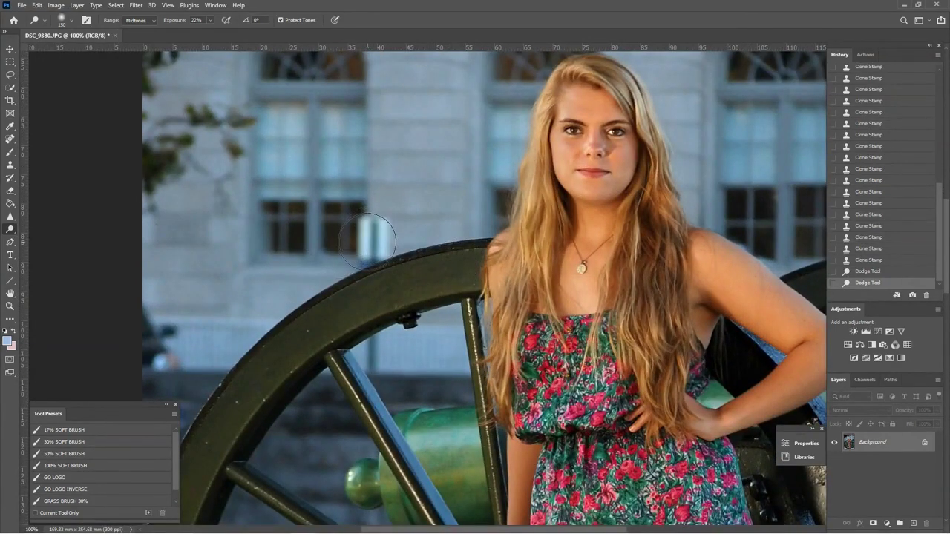
- Quick-select the cannon wheel rim and the spoke down to the barrel
click(11, 88)
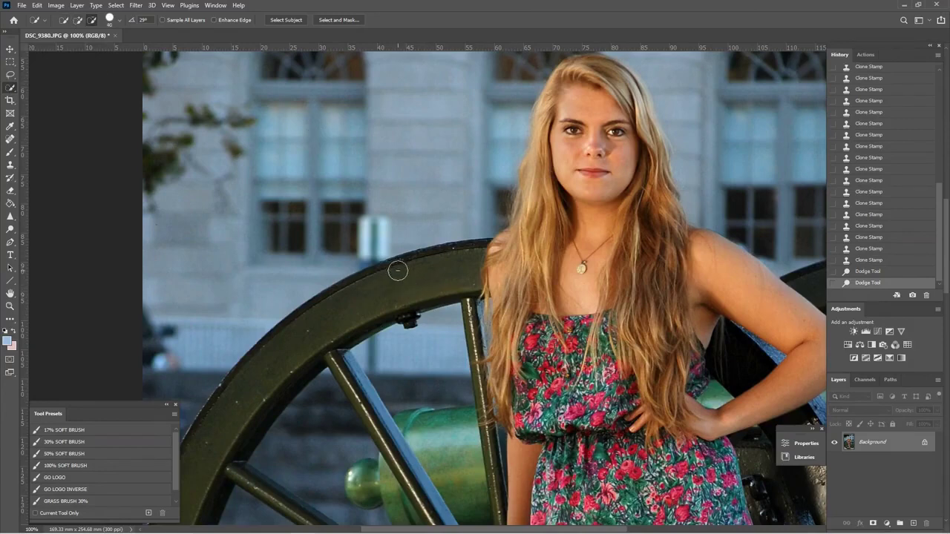
mouse_move(396, 269)
mouse_down()
mouse_move(333, 297)
mouse_move(427, 269)
mouse_move(418, 262)
mouse_move(339, 297)
mouse_up()
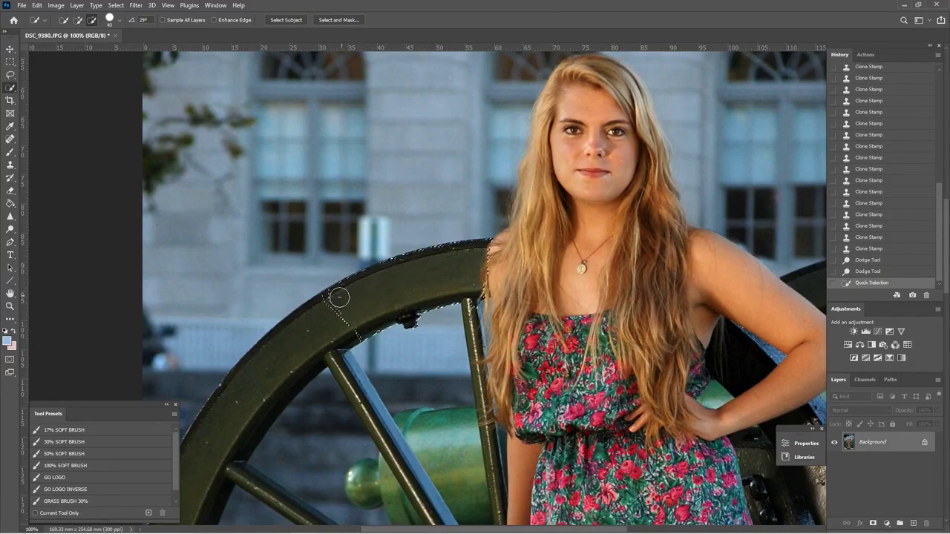
click(77, 20)
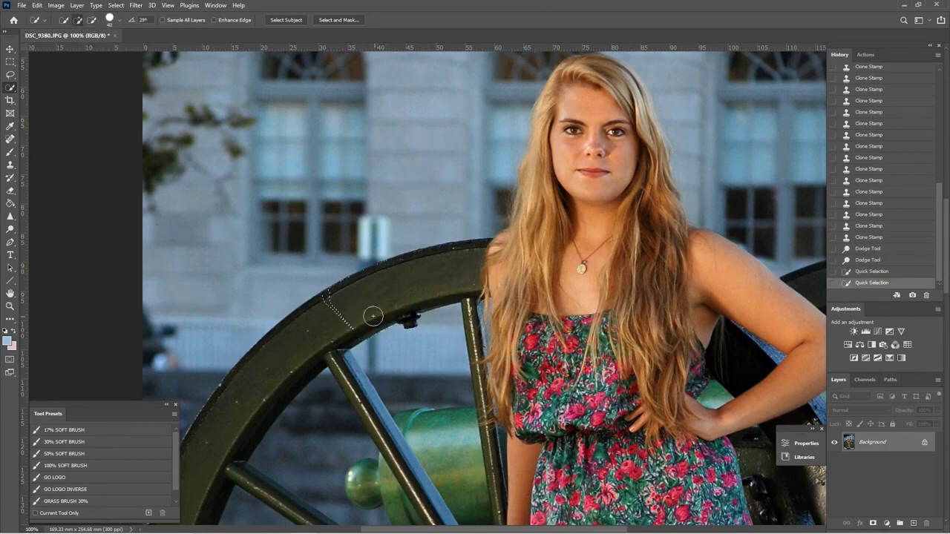
mouse_move(371, 314)
mouse_down()
mouse_move(376, 285)
mouse_move(416, 273)
mouse_move(353, 292)
mouse_move(415, 266)
mouse_move(368, 291)
mouse_move(401, 265)
mouse_up()
drag(345, 295, 353, 315)
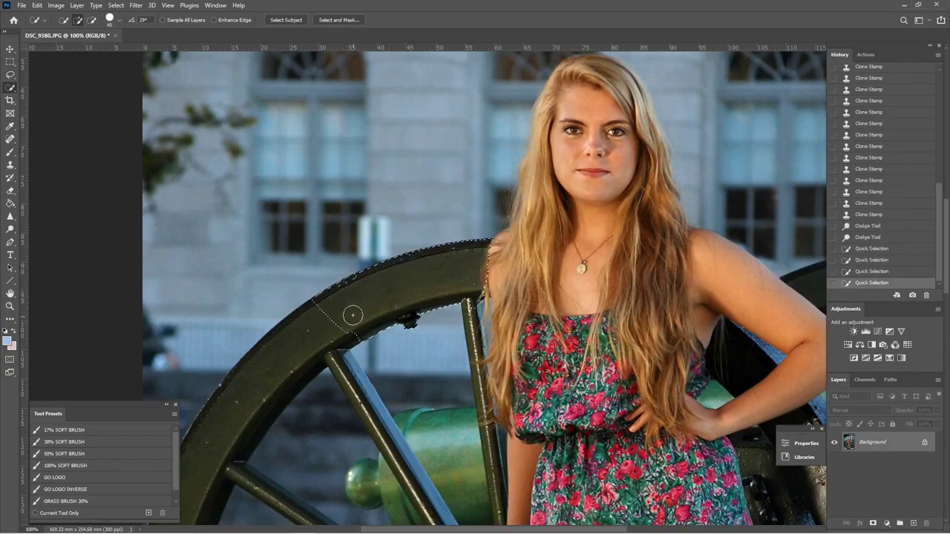
click(346, 296)
mouse_move(402, 346)
mouse_down()
mouse_move(430, 420)
mouse_move(422, 397)
mouse_up()
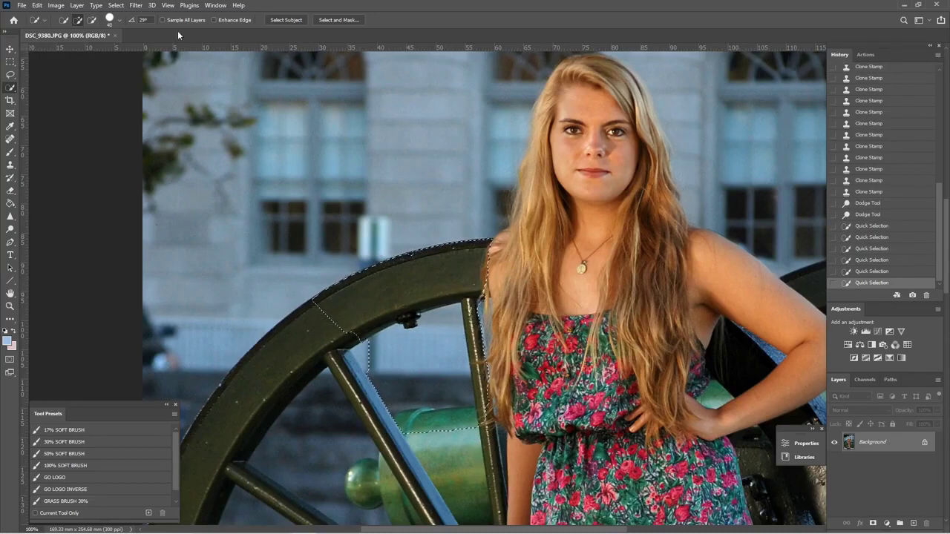
- Subtract the sky between the spokes and extend the selection along the wheel top
key(alt)
mouse_move(435, 365)
mouse_down()
mouse_move(423, 421)
mouse_move(379, 352)
mouse_move(426, 409)
mouse_move(426, 362)
mouse_move(440, 417)
mouse_move(449, 419)
mouse_move(405, 412)
mouse_move(397, 347)
mouse_up()
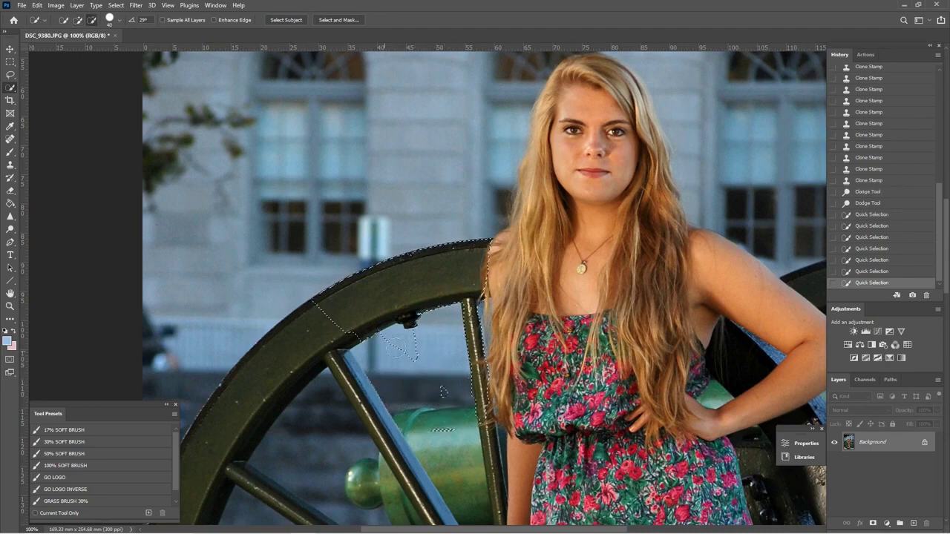
mouse_move(438, 392)
mouse_down()
mouse_move(439, 424)
mouse_move(412, 422)
mouse_move(401, 398)
mouse_up()
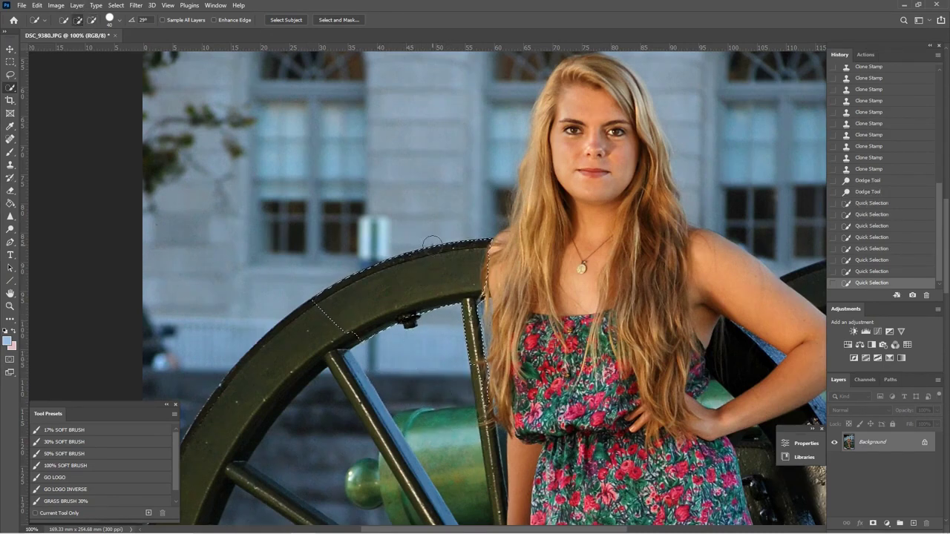
mouse_move(416, 262)
mouse_down()
mouse_move(403, 263)
mouse_move(386, 302)
mouse_move(327, 321)
mouse_up()
- Copy the wheel rim onto a new layer and marquee the wall beside the left windows
key(ctrl+c)
key(ctrl+v)
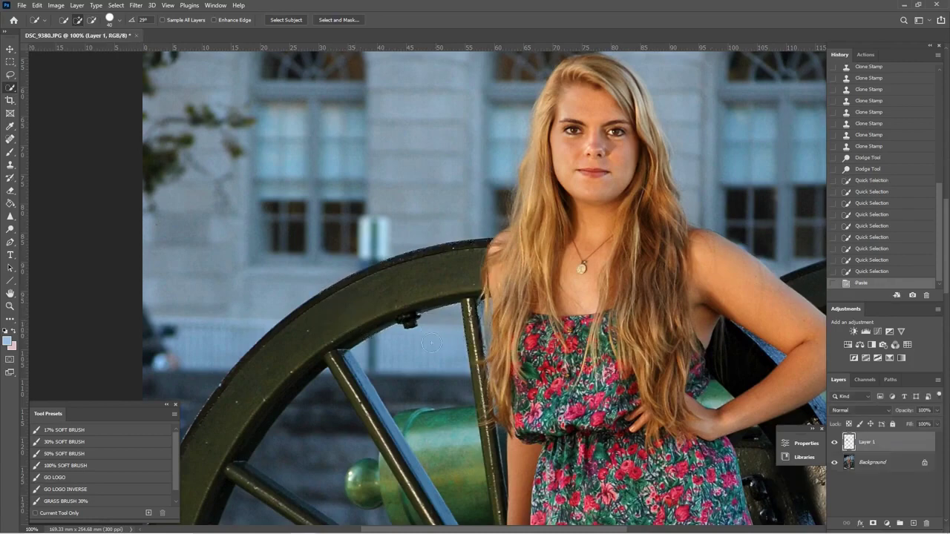
click(10, 63)
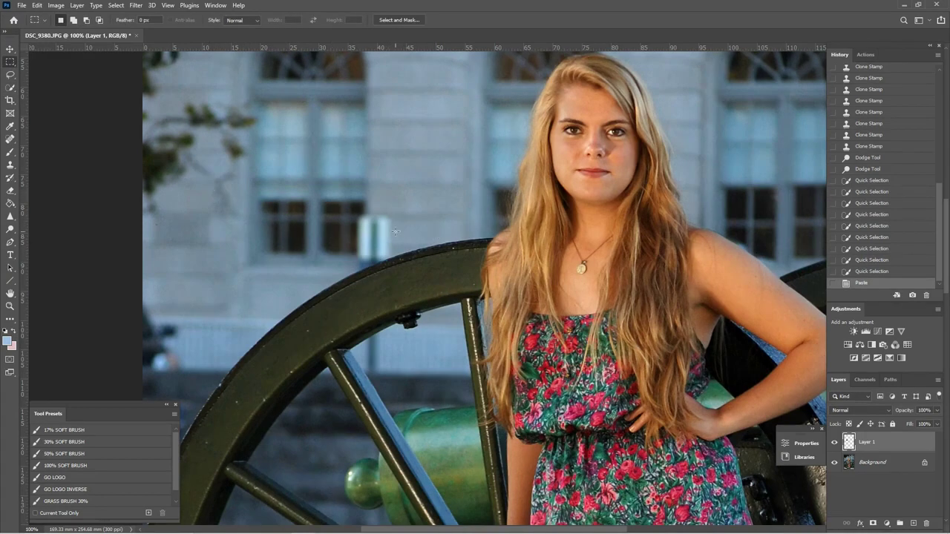
drag(208, 189, 304, 280)
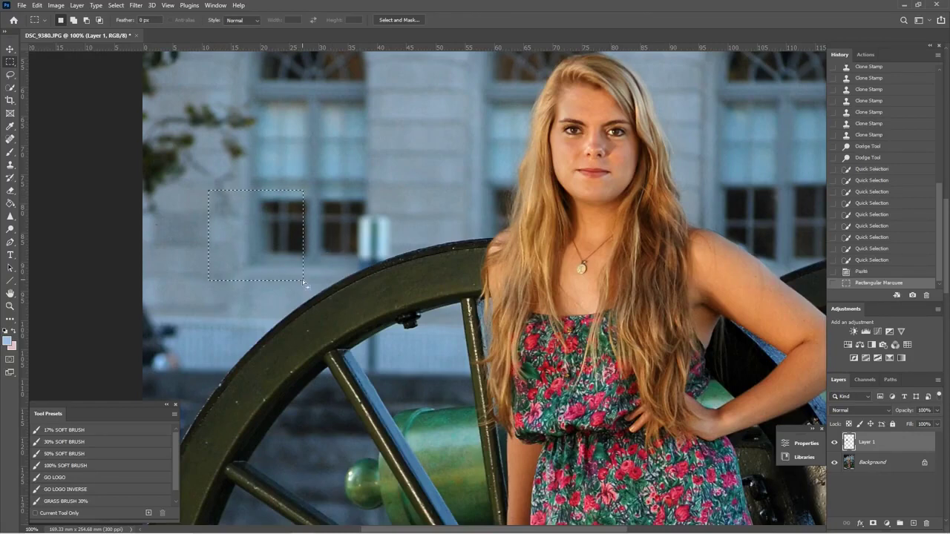
- Make the Background layer active, briefly checking Layer 1
click(900, 466)
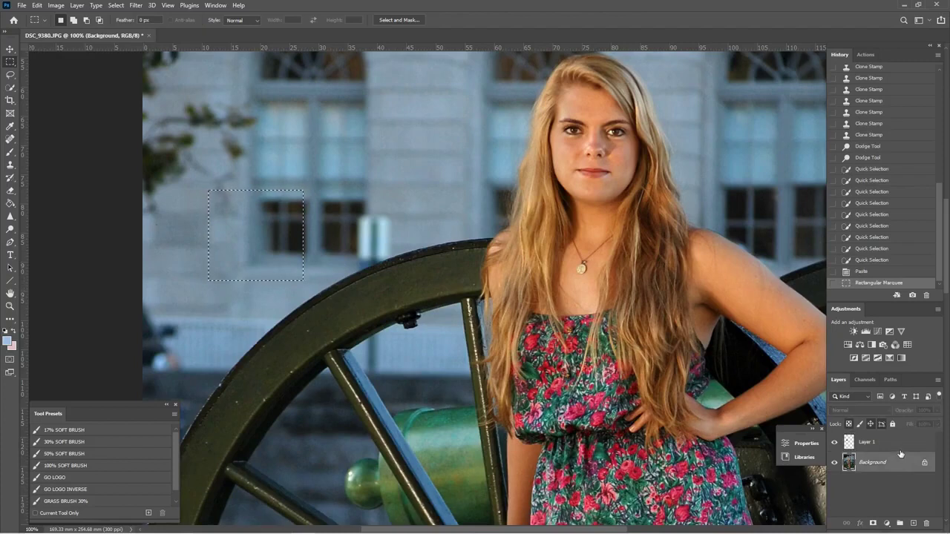
click(907, 446)
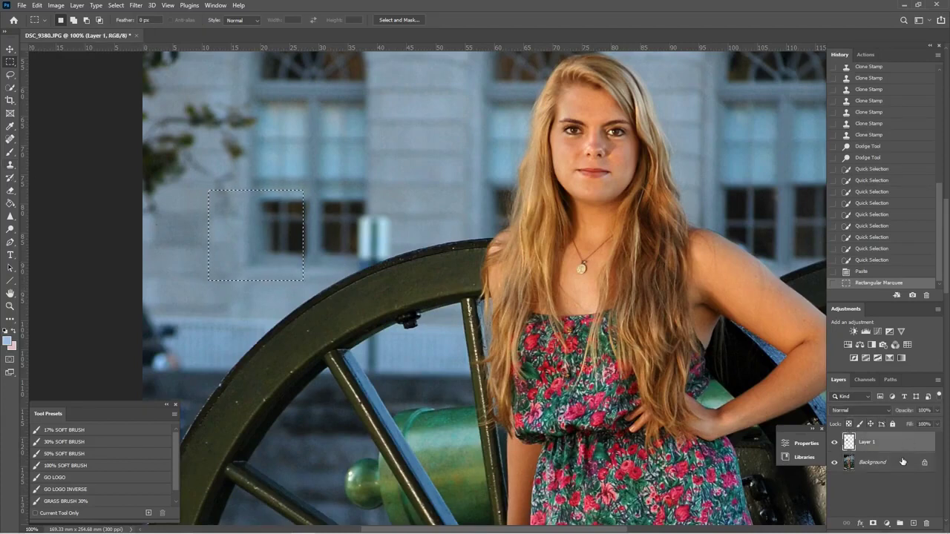
click(901, 465)
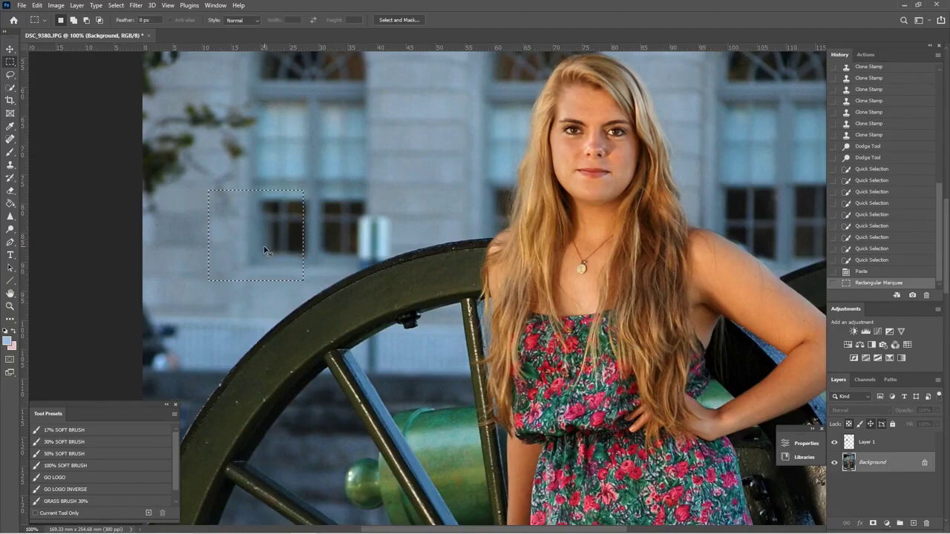
- Paste the window patch onto Layer 2 and switch to the Move tool, undoing an accidental canvas flip
key(ctrl+v)
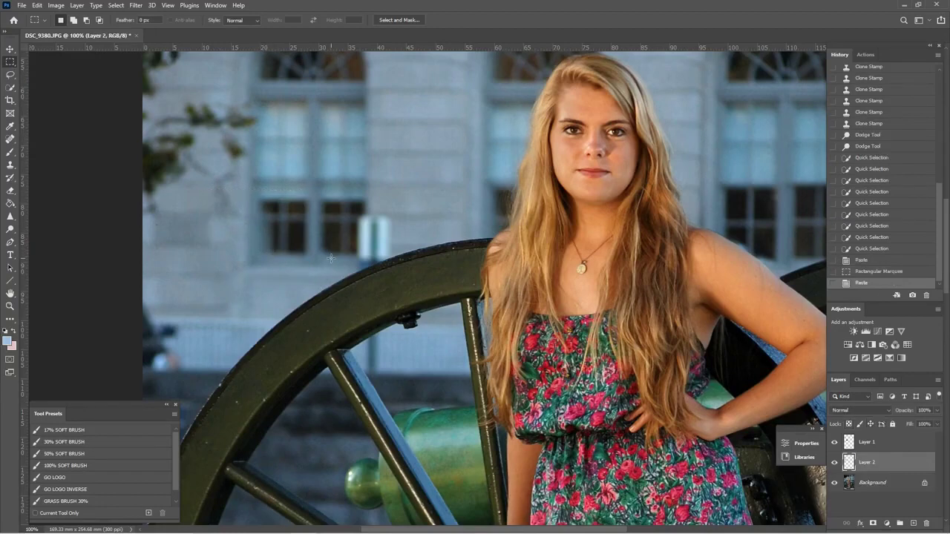
key(v)
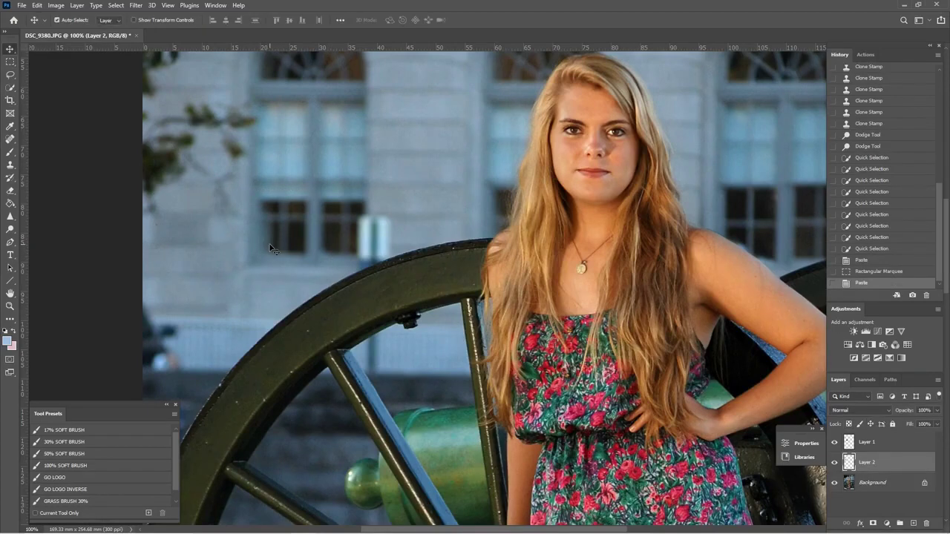
right_click(265, 247)
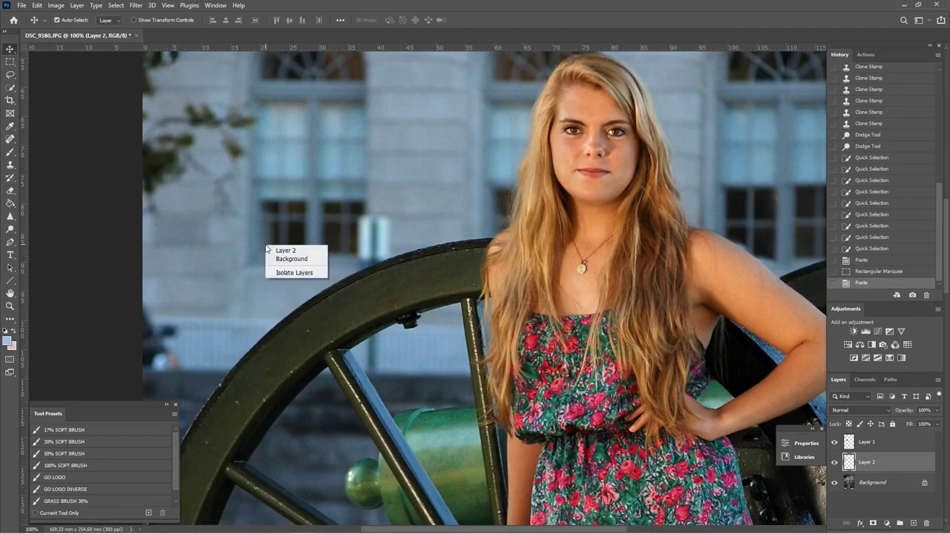
click(906, 482)
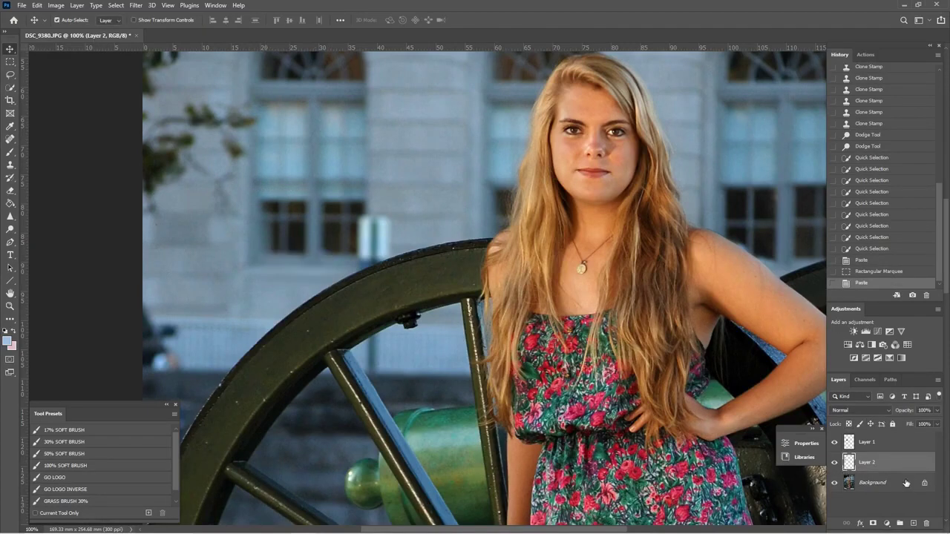
click(58, 6)
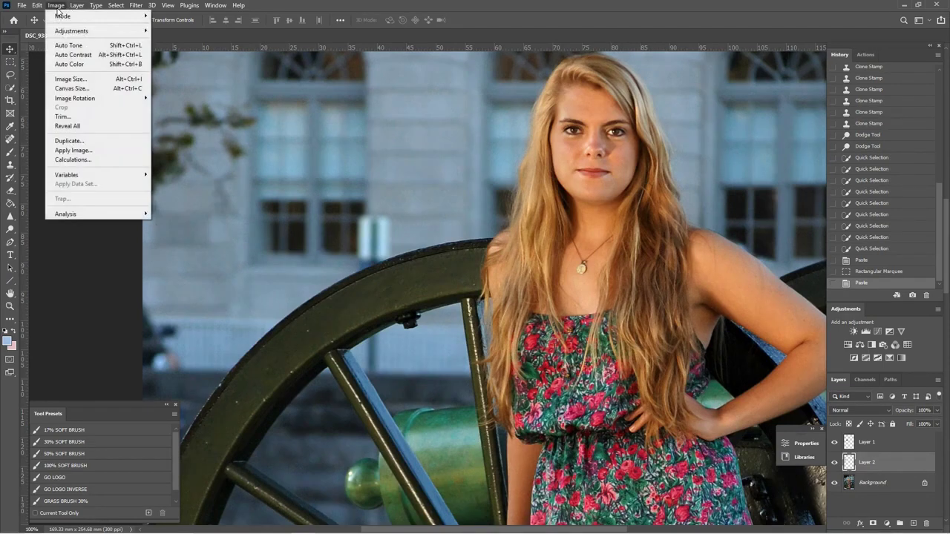
mouse_move(93, 100)
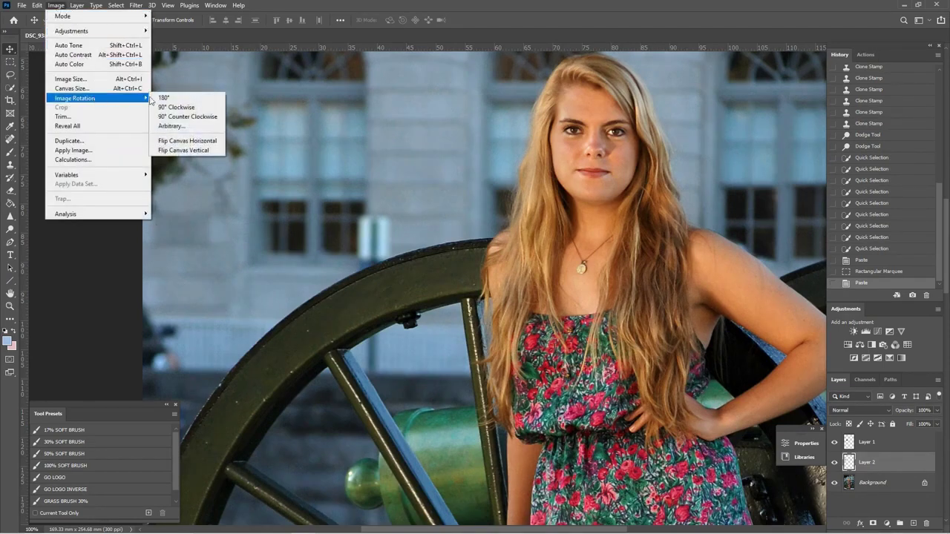
click(184, 141)
key(ctrl+z)
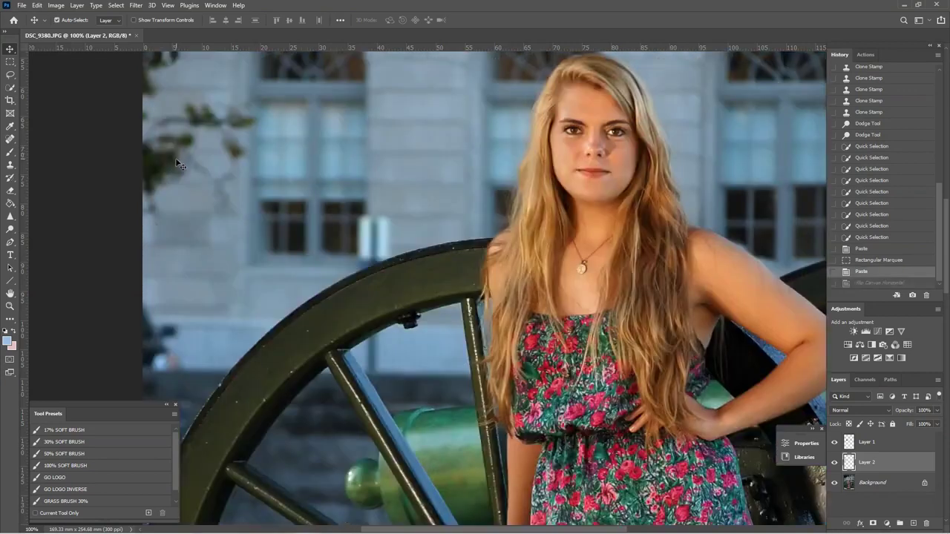
right_click(244, 273)
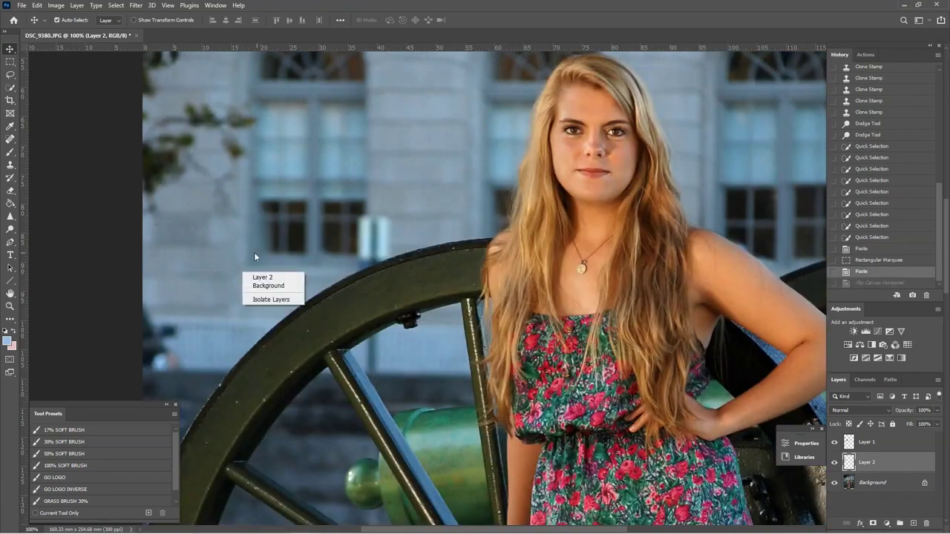
click(115, 5)
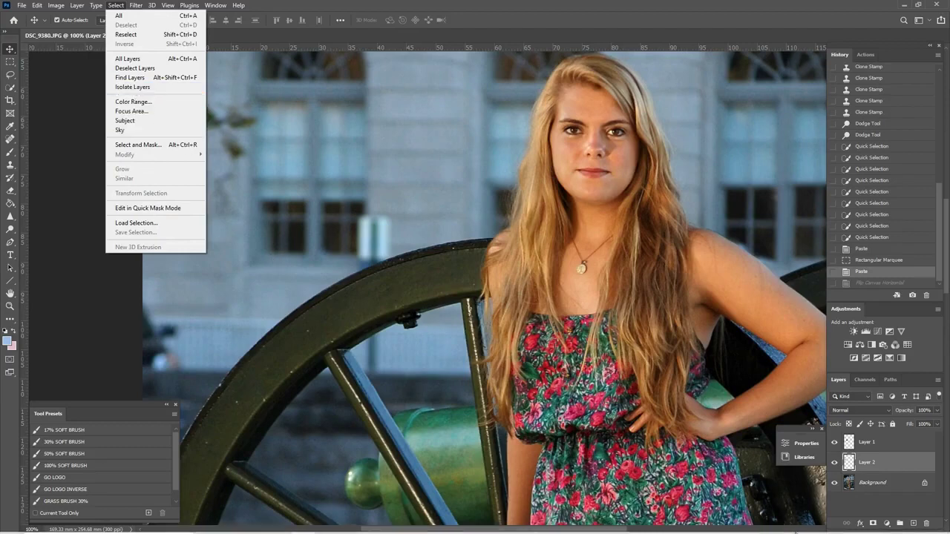
click(895, 478)
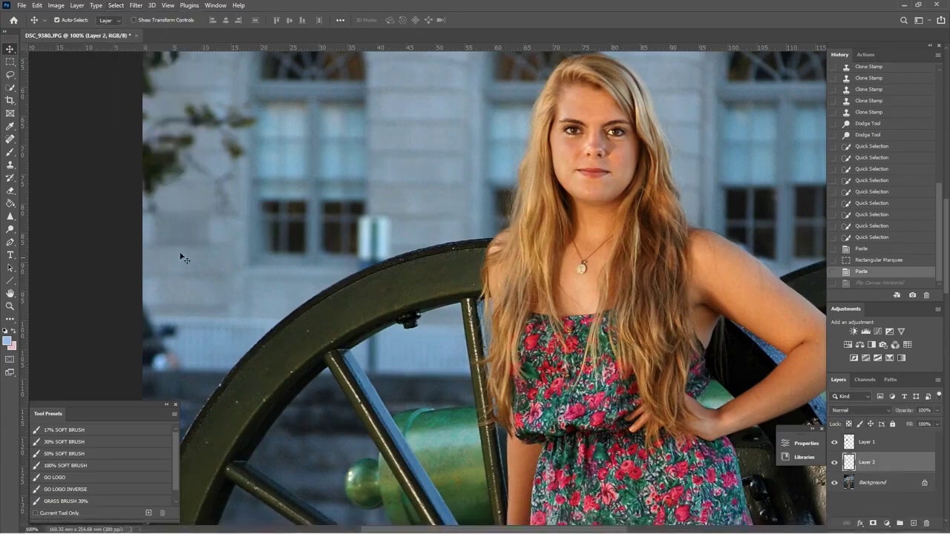
- Flip the Layer 2 patch horizontally and move it right over the next window
key(ctrl+t)
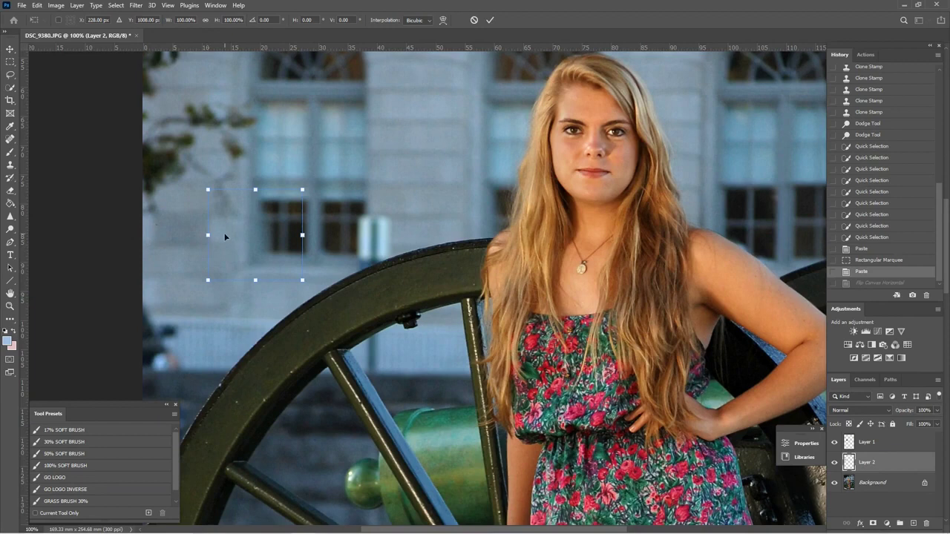
right_click(224, 237)
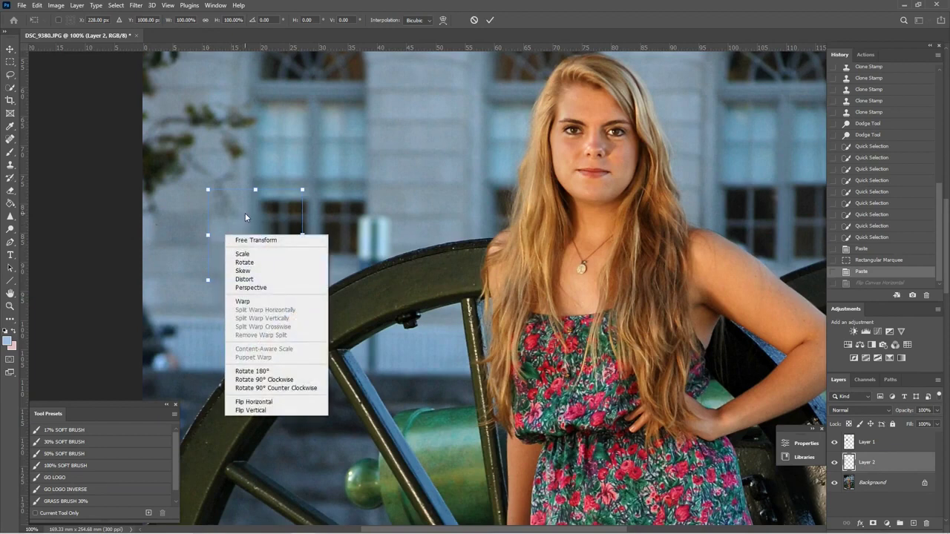
click(272, 404)
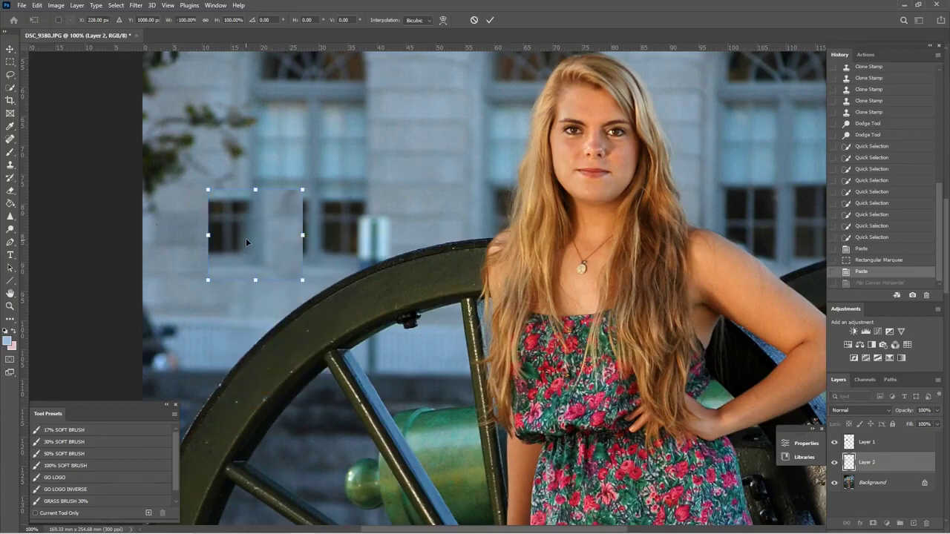
drag(246, 242, 357, 238)
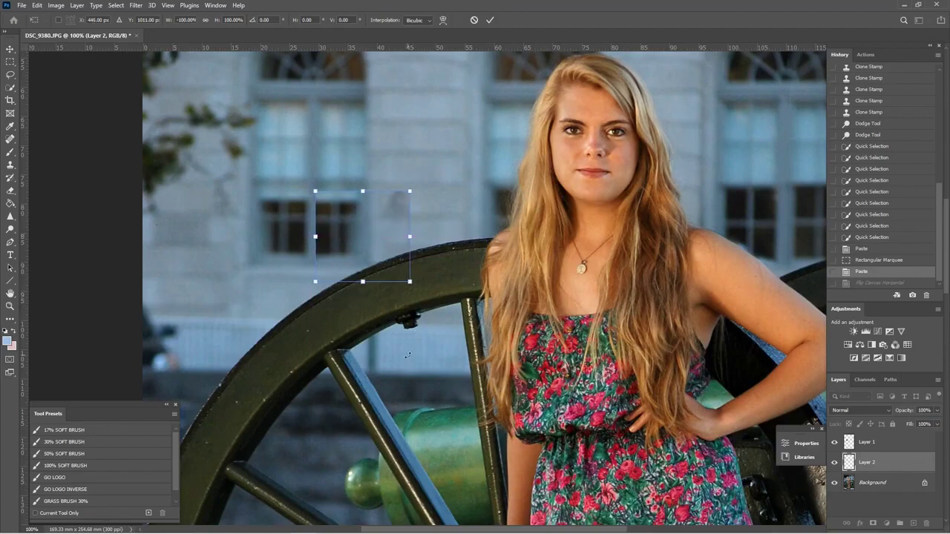
key(Return)
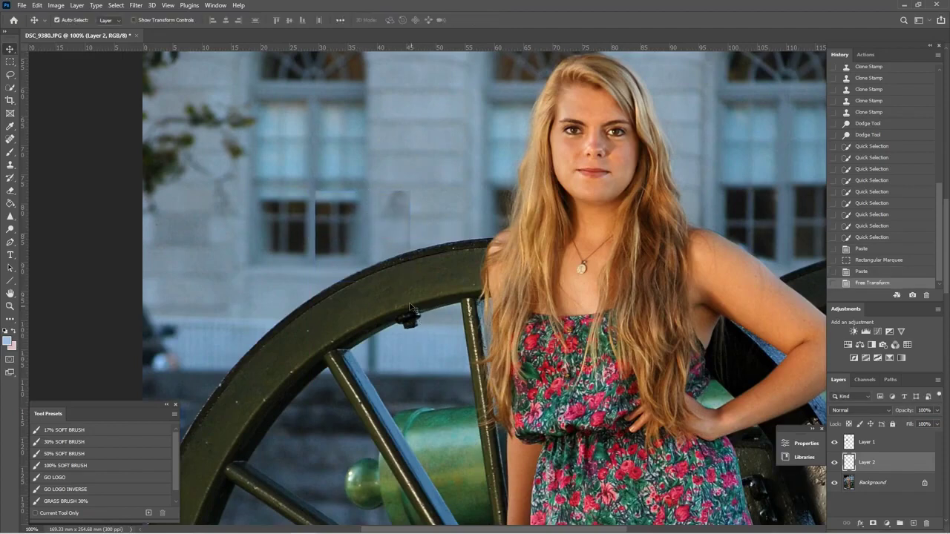
- Erase the Layer 2 window patch edges at 57% eraser opacity, including along the mullion
key(e)
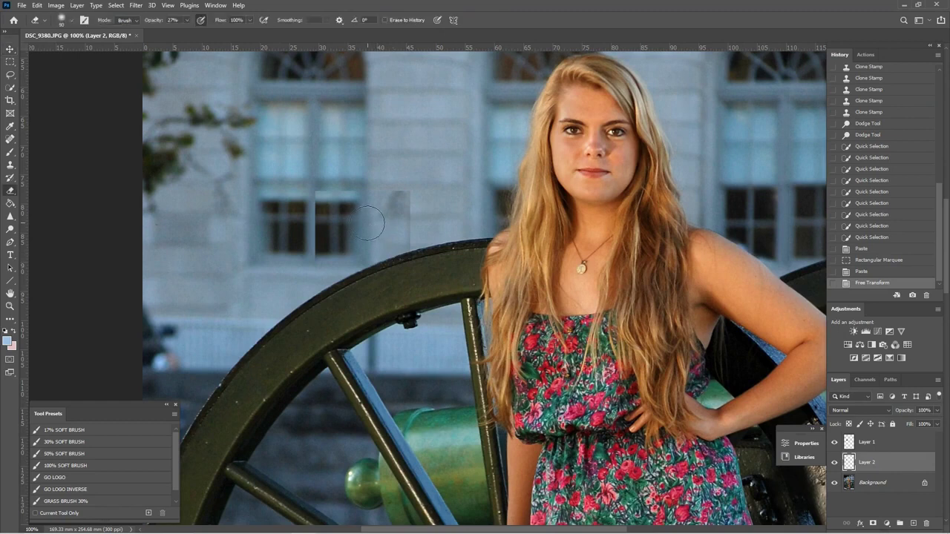
drag(307, 185, 324, 189)
drag(148, 20, 170, 20)
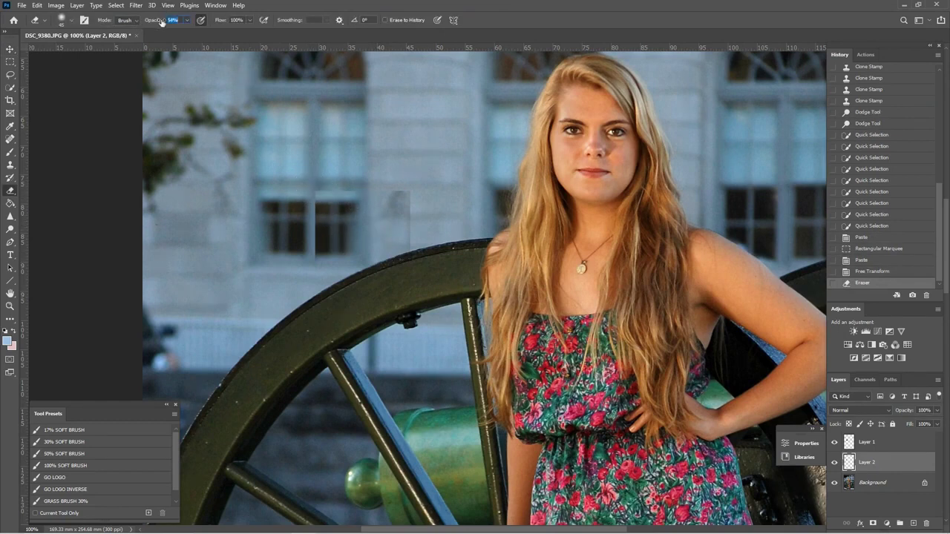
mouse_move(290, 164)
mouse_down()
mouse_move(314, 191)
mouse_move(417, 192)
mouse_move(412, 248)
mouse_move(410, 185)
mouse_up()
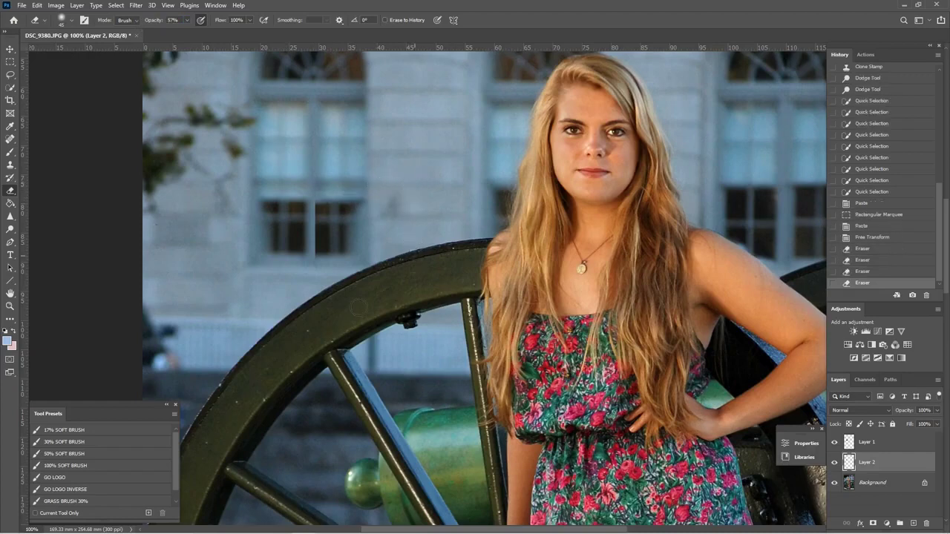
click(310, 286)
mouse_move(315, 206)
mouse_down()
mouse_move(306, 262)
mouse_move(313, 254)
mouse_up()
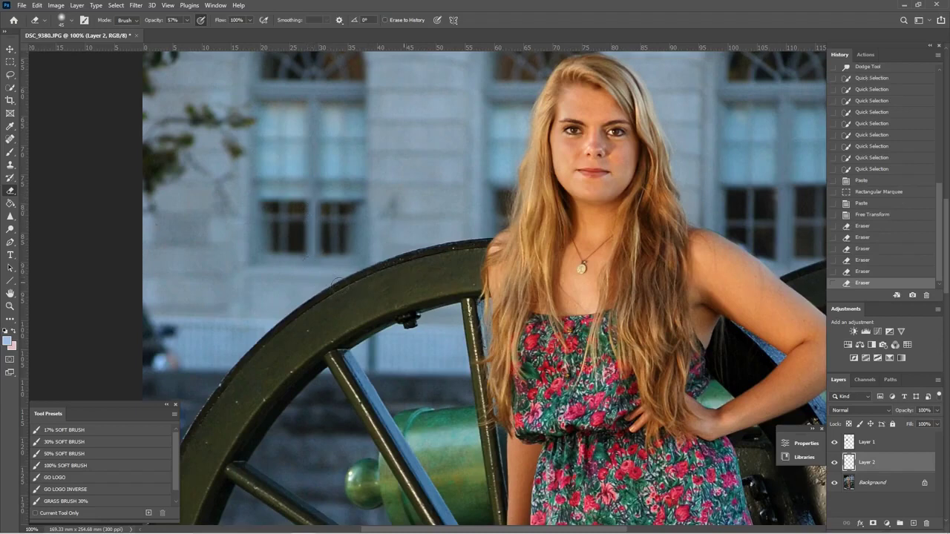
- Compare Layer 2 against the original and erase more of the patch at 100% opacity
click(834, 463)
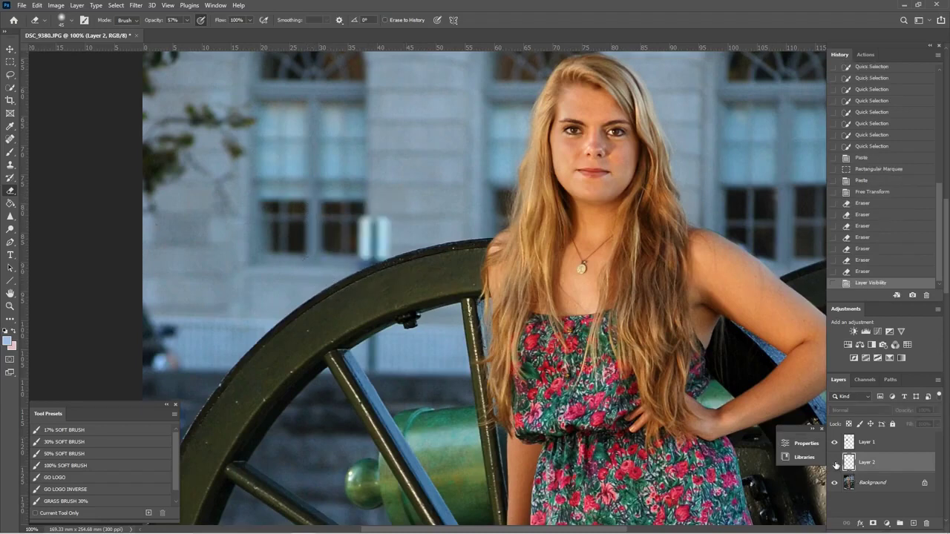
click(835, 463)
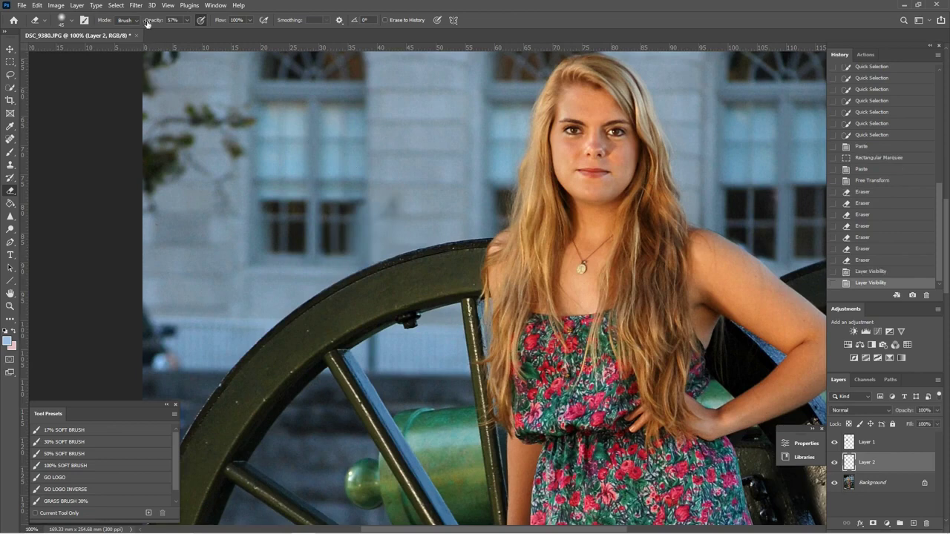
drag(150, 21, 175, 22)
mouse_move(394, 253)
mouse_down()
mouse_move(399, 208)
mouse_move(416, 212)
mouse_move(427, 232)
mouse_move(386, 212)
mouse_up()
click(833, 463)
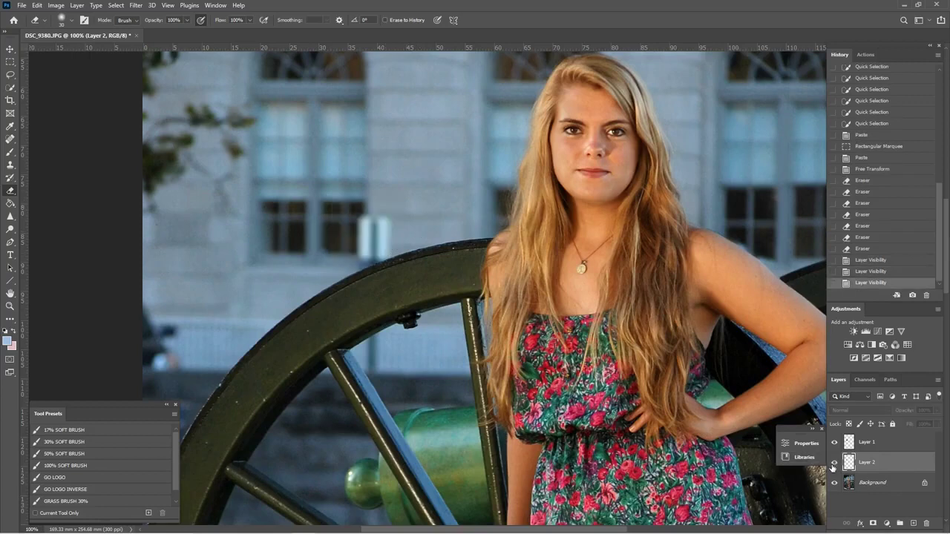
click(833, 463)
- Undo a stroke, lightly erase the patch edge at 19% opacity, then touch up spots at 100%
drag(393, 199, 389, 187)
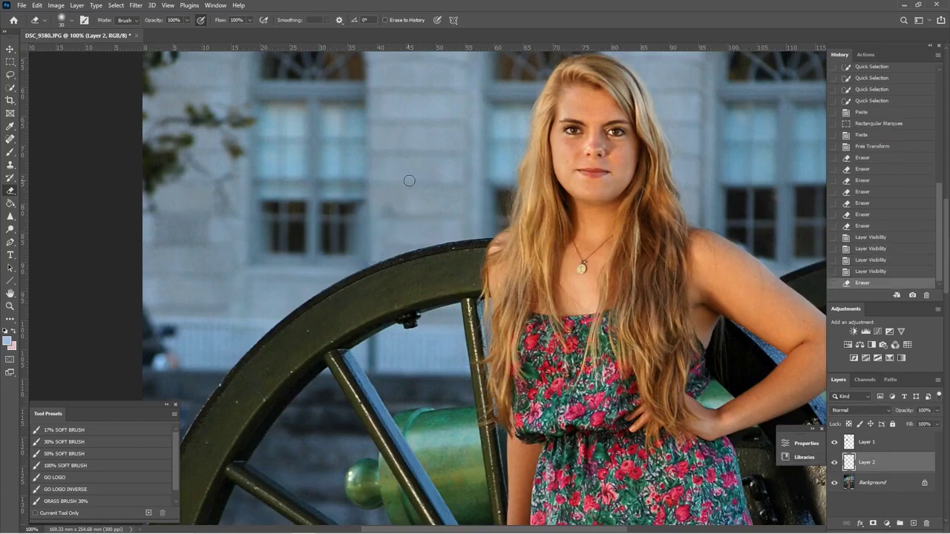
key(ctrl+z)
click(186, 21)
drag(191, 35, 160, 35)
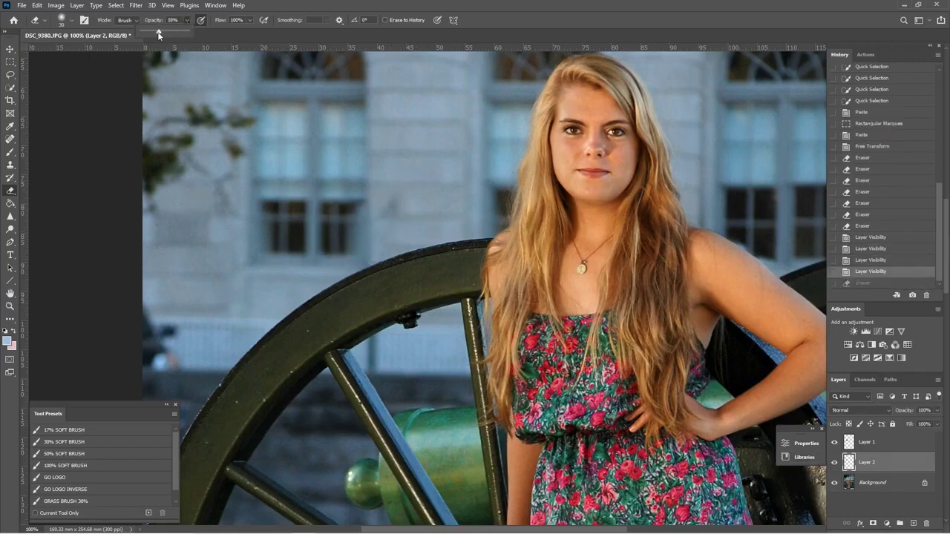
click(393, 210)
drag(393, 208, 425, 206)
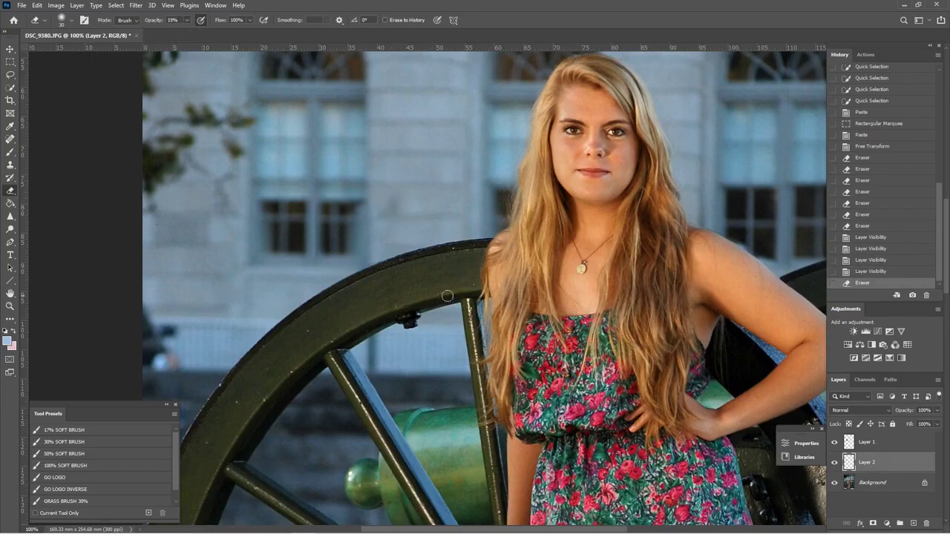
drag(146, 23, 273, 93)
drag(310, 272, 316, 276)
click(308, 187)
- Zoom out and toggle Layer 2 to compare the window patch, then zoom to 100%
key(ctrl+minus)
key(ctrl+minus)
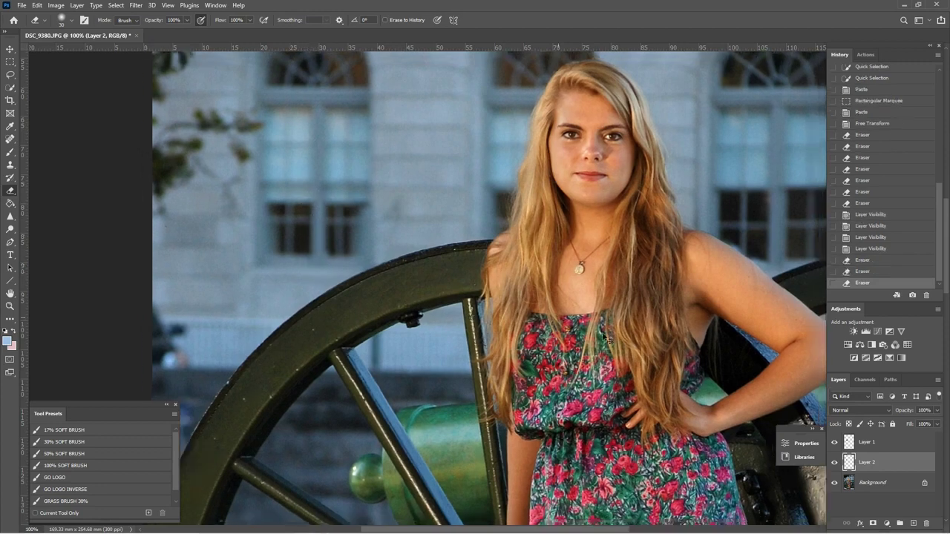
click(835, 462)
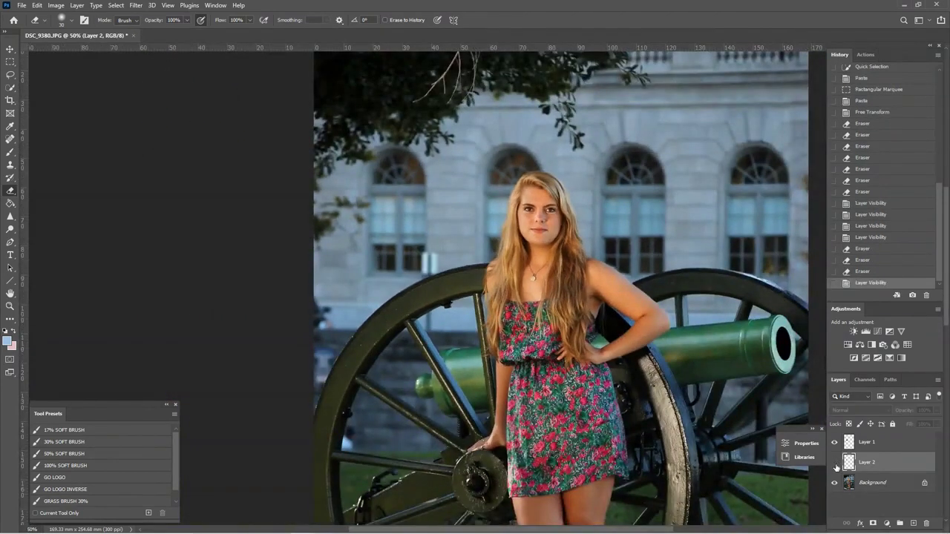
click(835, 463)
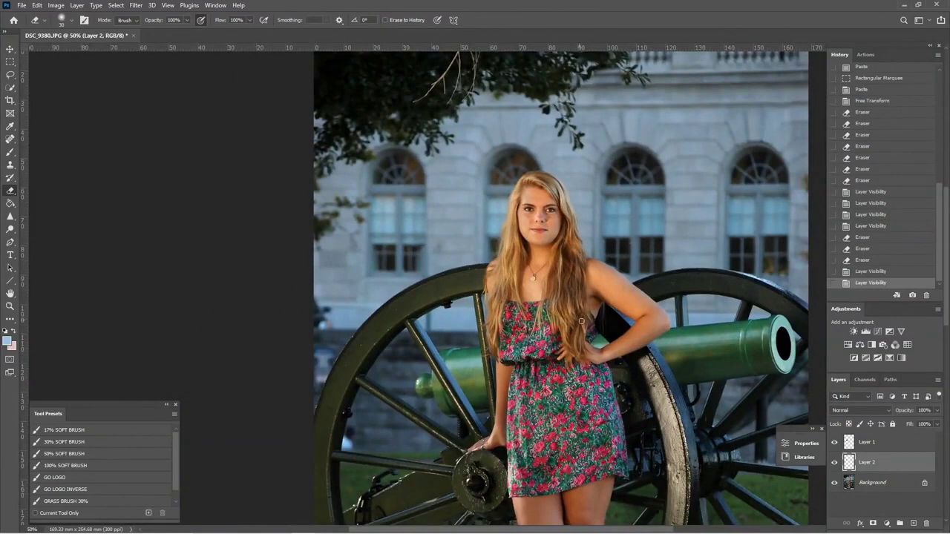
click(834, 462)
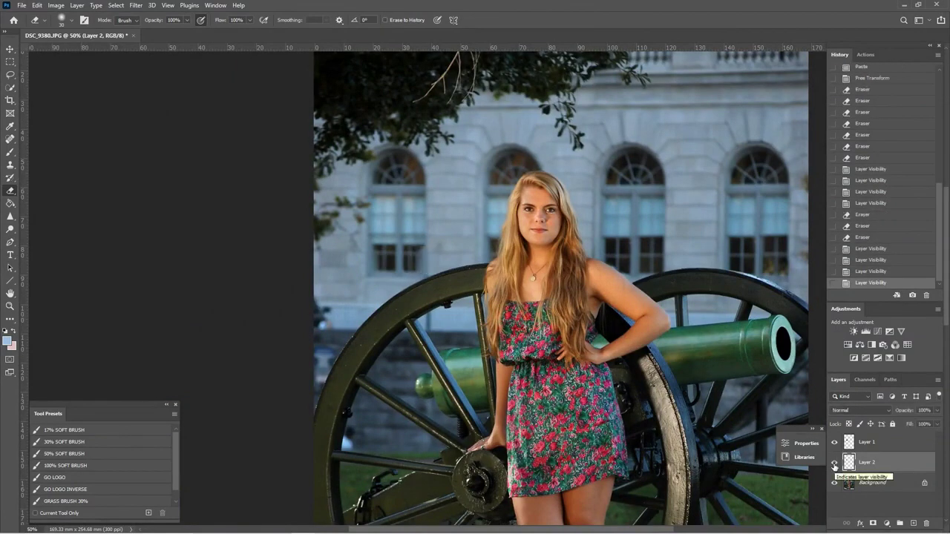
click(834, 464)
click(833, 465)
key(ctrl+1)
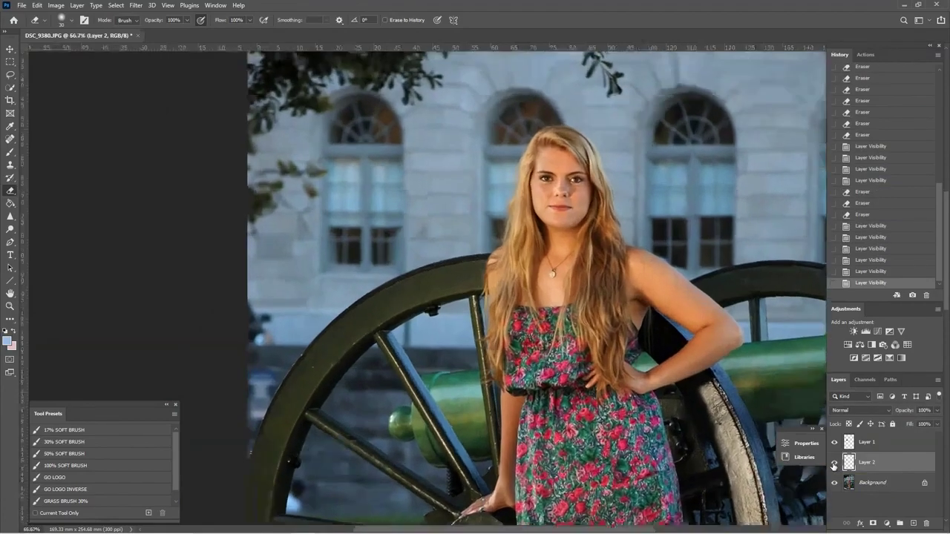
- Flatten the layers into the Background and sample the window pane's dark colour at 200% zoom
key(ctrl+shift+e)
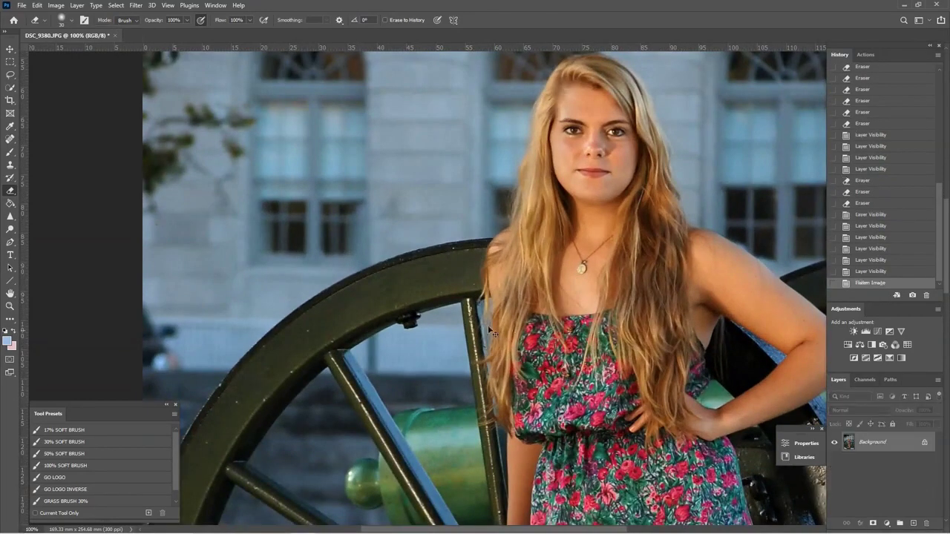
key(ctrl+plus)
key(ctrl+minus)
key(ctrl+plus)
key(i)
click(116, 170)
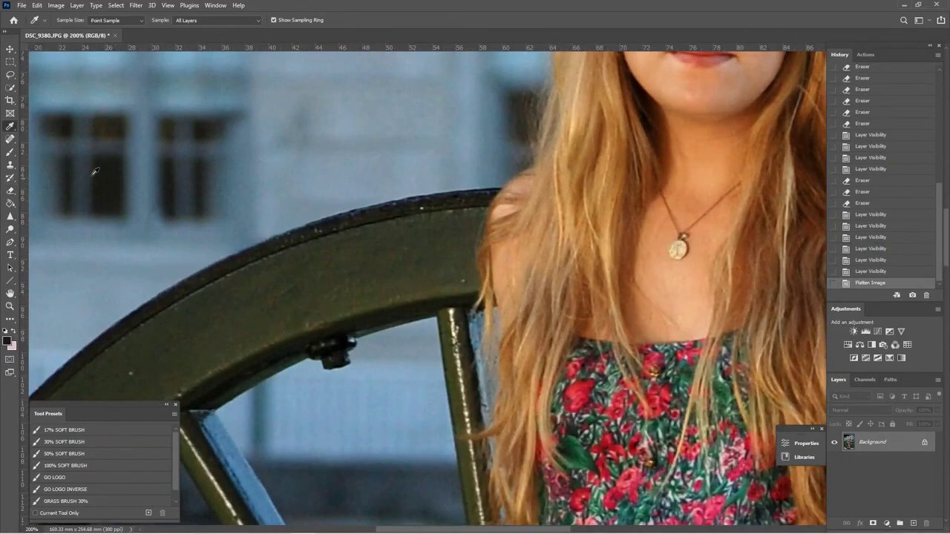
- Softly paint the dark tone over the window pane with a smaller 28% opacity brush
click(10, 152)
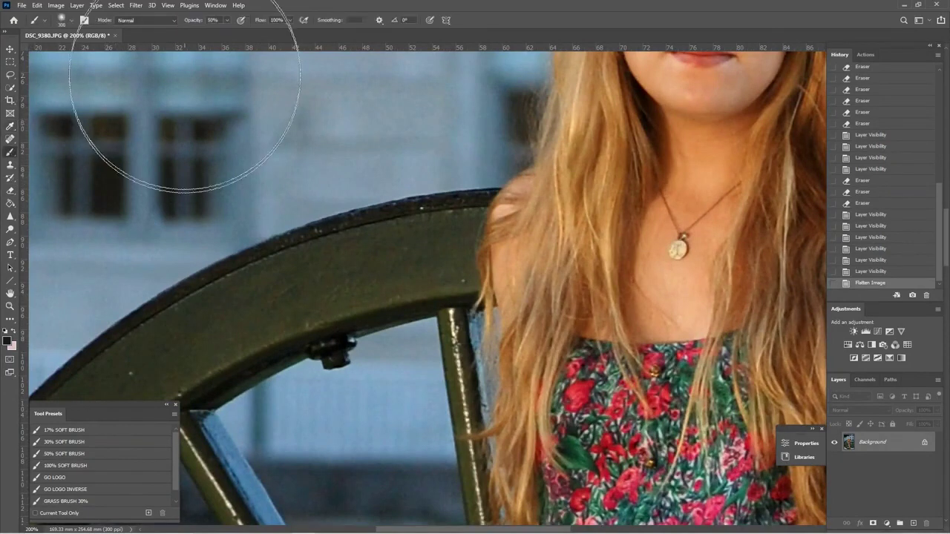
click(227, 20)
drag(227, 29, 219, 28)
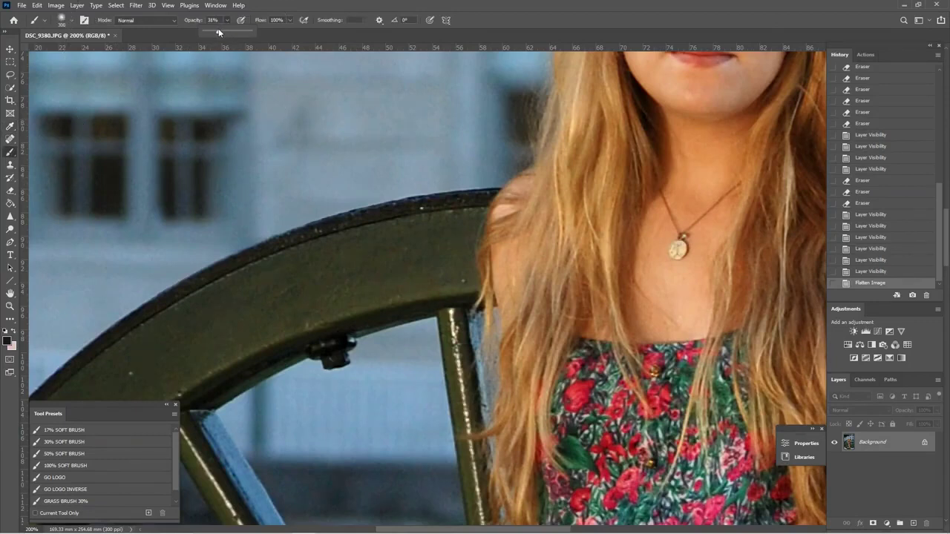
key(bracketleft)
key(bracketleft)
key(bracketleft)
key(bracketleft)
key(bracketleft)
key(bracketleft)
key(bracketleft)
key(bracketleft)
key(bracketleft)
key(bracketleft)
key(bracketleft)
key(bracketleft)
key(bracketleft)
key(bracketleft)
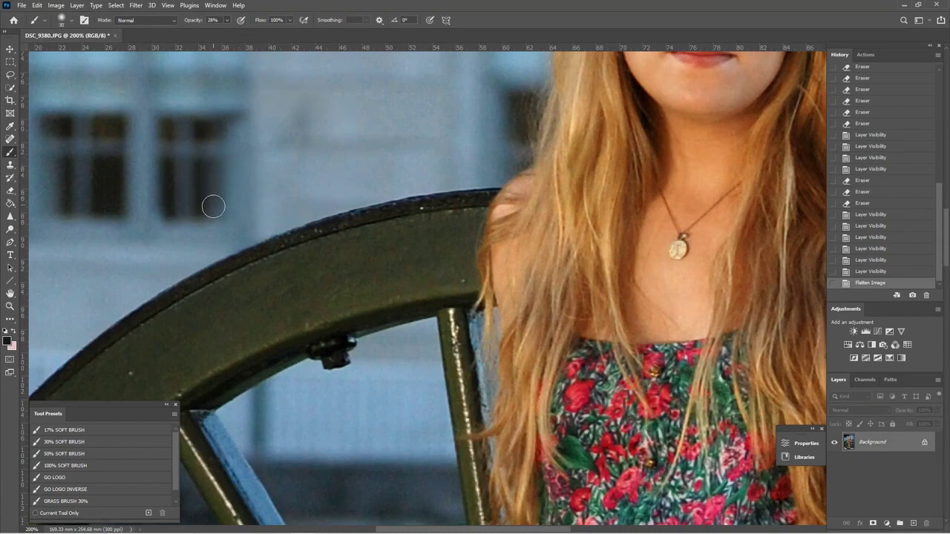
mouse_move(213, 167)
mouse_down()
mouse_move(210, 207)
mouse_move(223, 203)
mouse_move(210, 166)
mouse_move(216, 211)
mouse_move(210, 167)
mouse_move(223, 178)
mouse_move(221, 210)
mouse_move(218, 166)
mouse_up()
key(bracketleft)
mouse_move(210, 206)
mouse_down()
mouse_move(208, 170)
mouse_move(208, 205)
mouse_up()
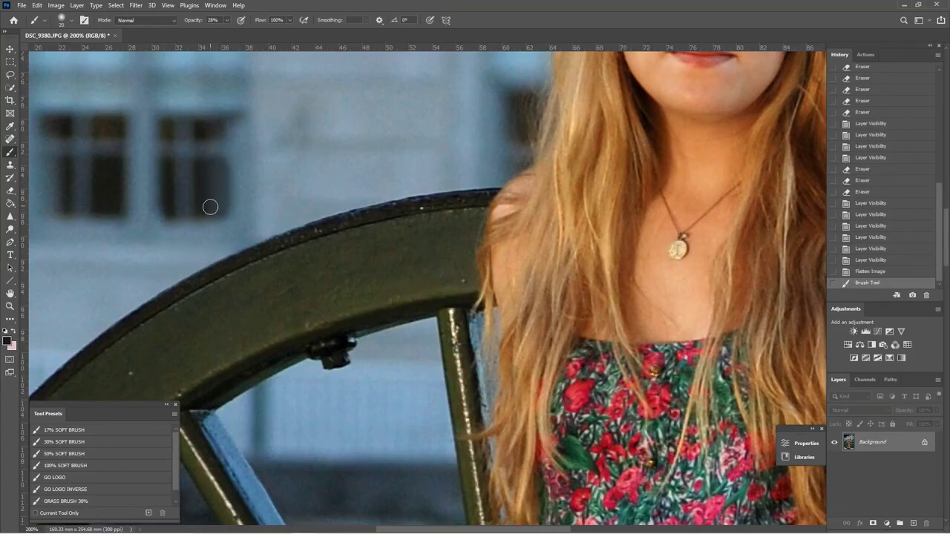
- Paint dark inside a rectangular selection of the window pane, then deselect
click(12, 63)
drag(193, 156, 230, 222)
key(b)
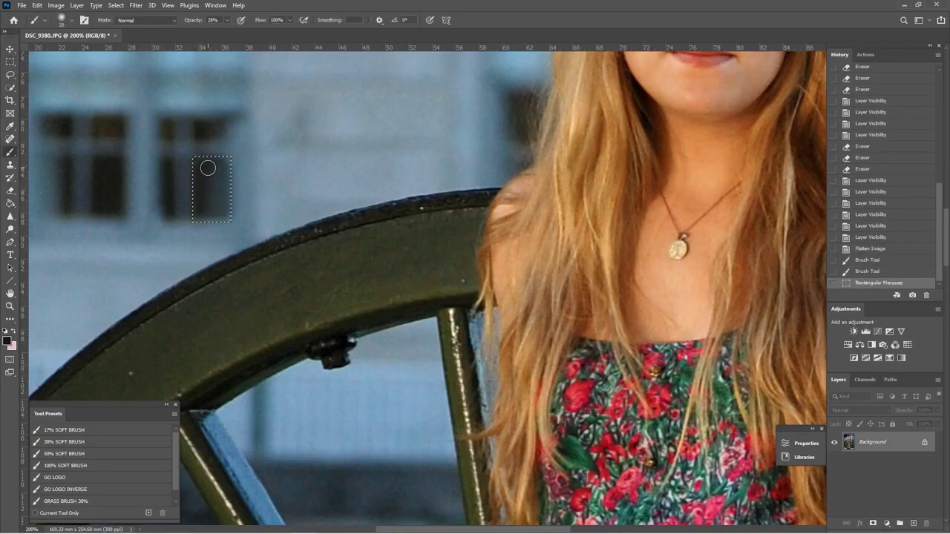
mouse_move(215, 195)
mouse_down()
mouse_move(217, 170)
mouse_move(216, 201)
mouse_up()
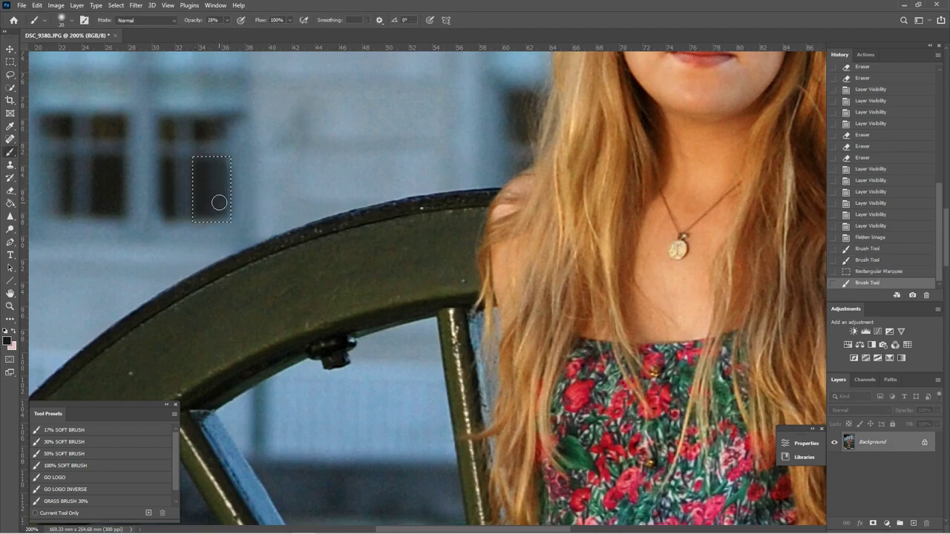
key(ctrl+d)
key(ctrl+minus)
key(ctrl+minus)
key(ctrl+minus)
key(ctrl+minus)
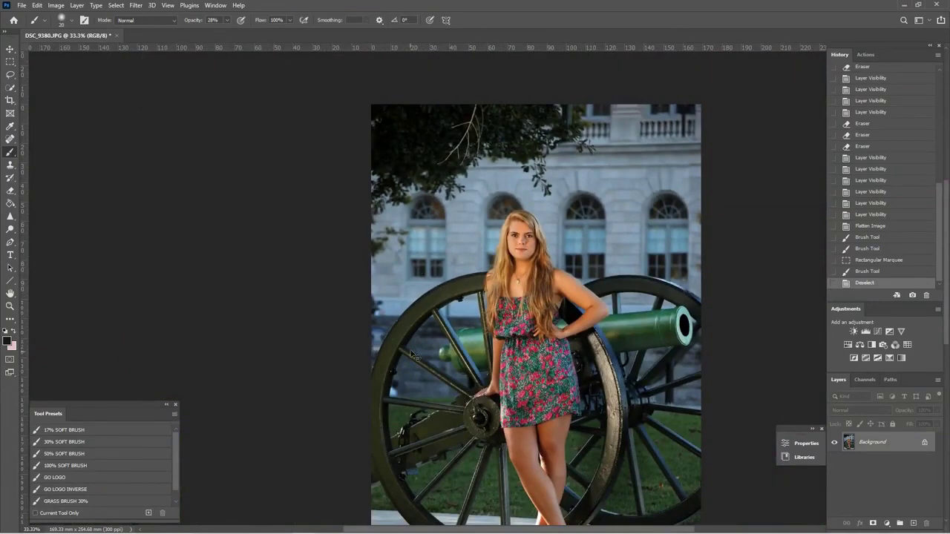
key(ctrl+plus)
key(ctrl+plus)
key(ctrl+plus)
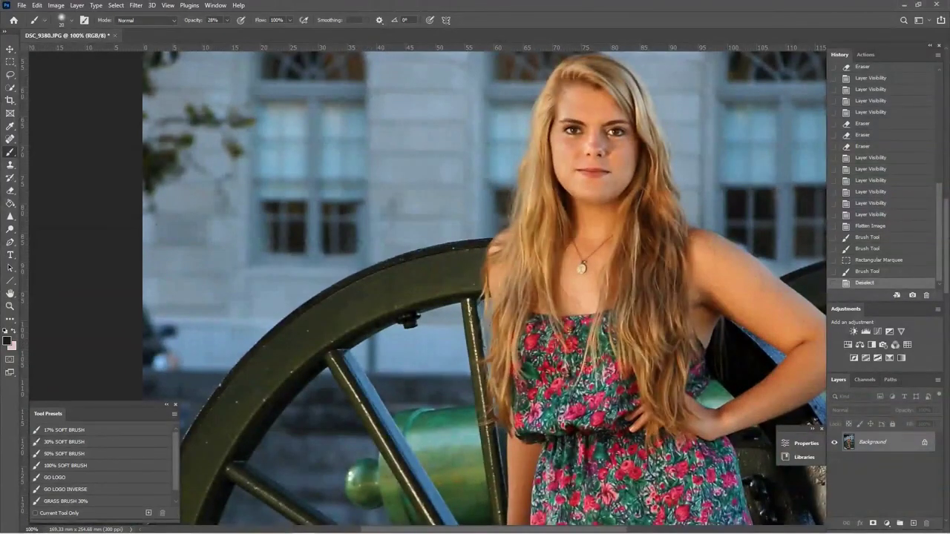
- Clone nearby background over the area below the rim bolt, undo, then restore the stroke from History
click(11, 164)
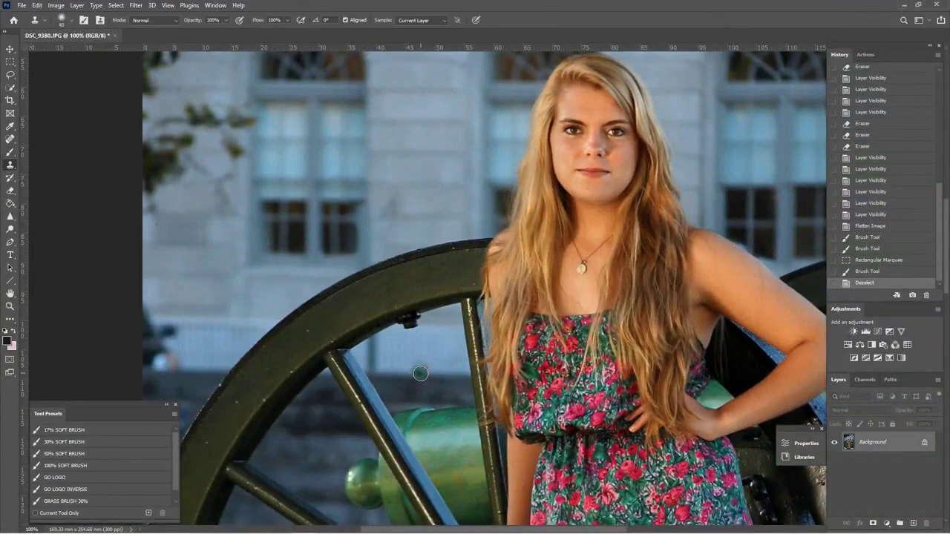
alt+click(435, 374)
drag(377, 370, 377, 344)
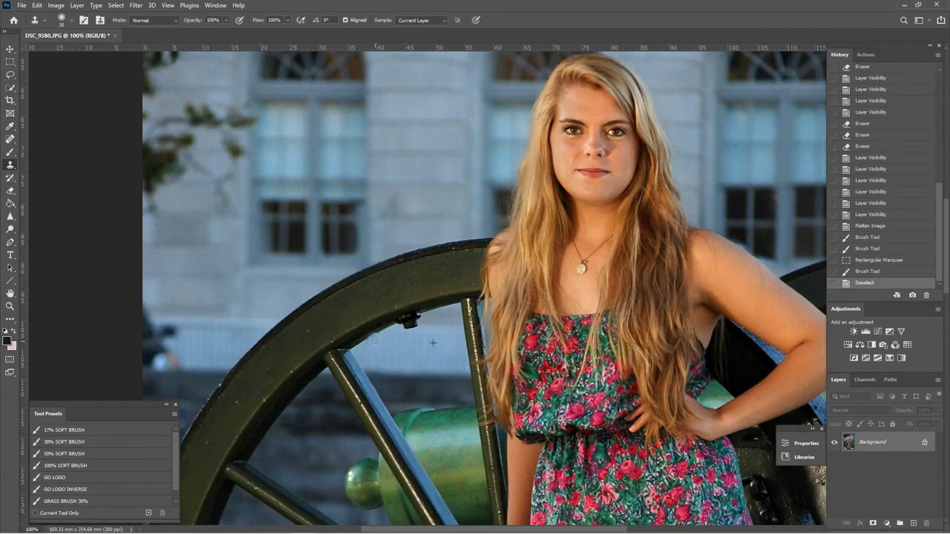
drag(375, 339, 375, 338)
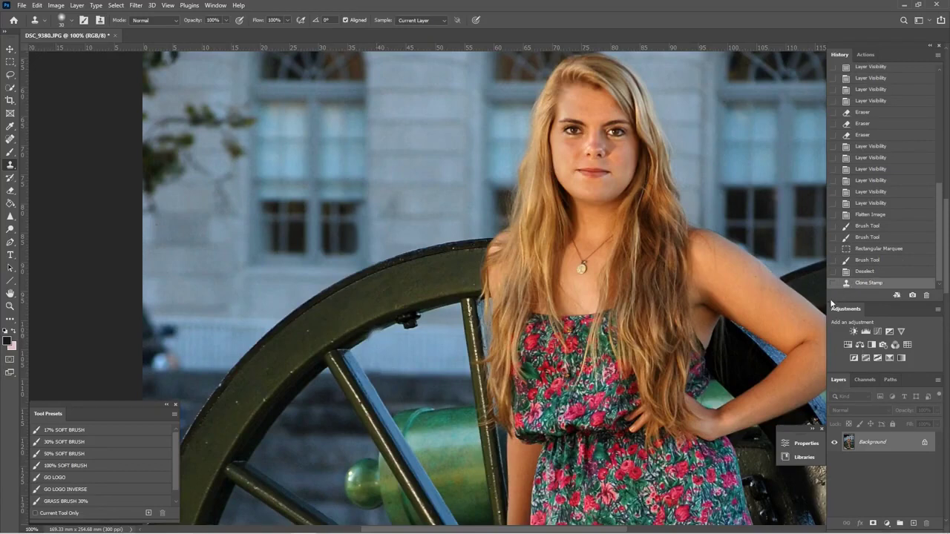
key(ctrl+z)
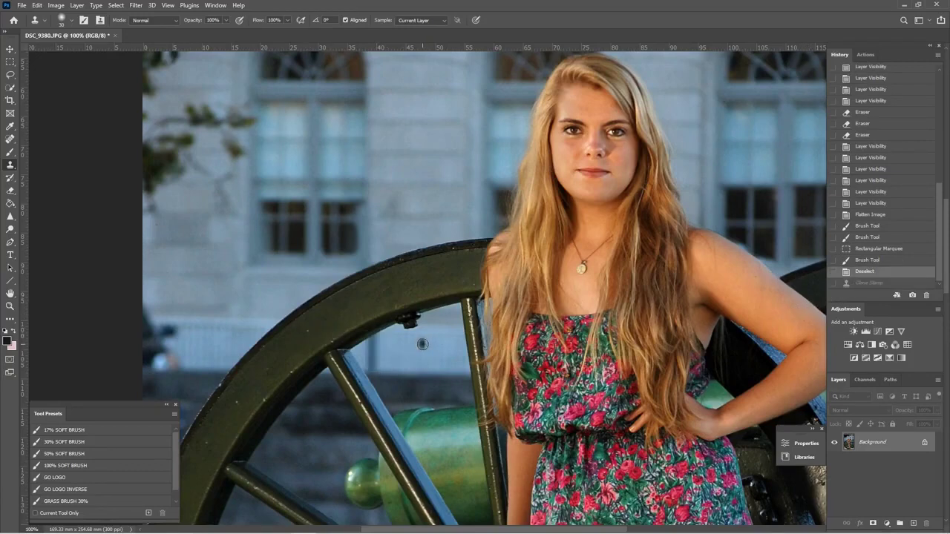
key(ctrl+z)
click(907, 284)
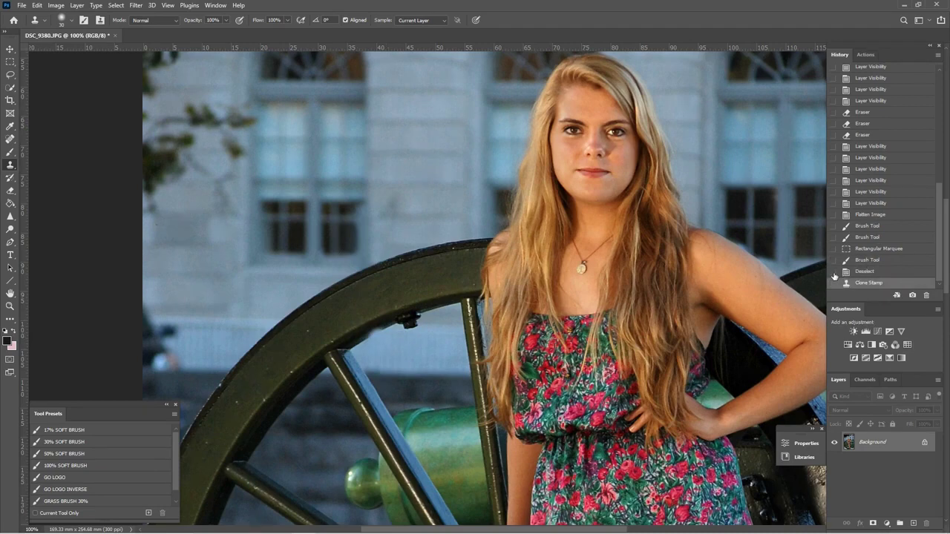
- Glance at the Actions panel and panel list, returning to History without changes
click(866, 54)
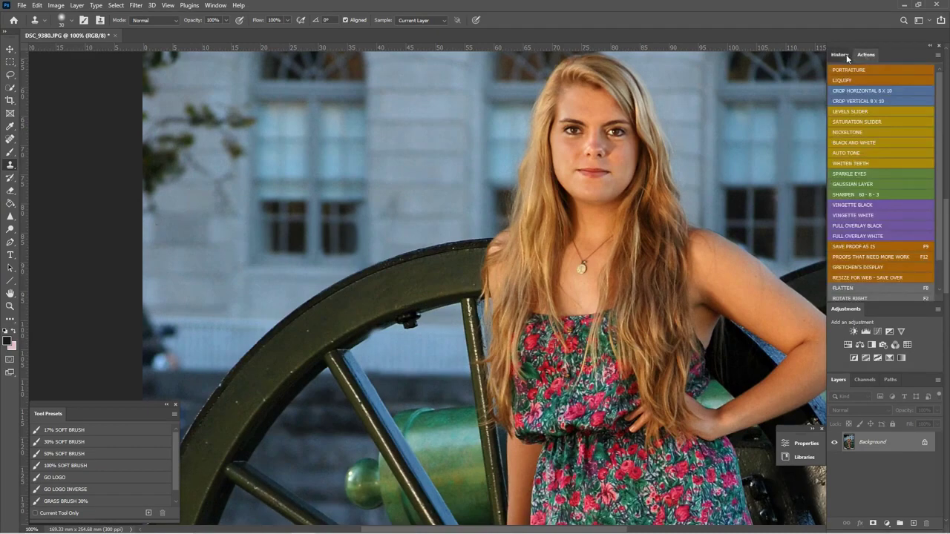
click(839, 54)
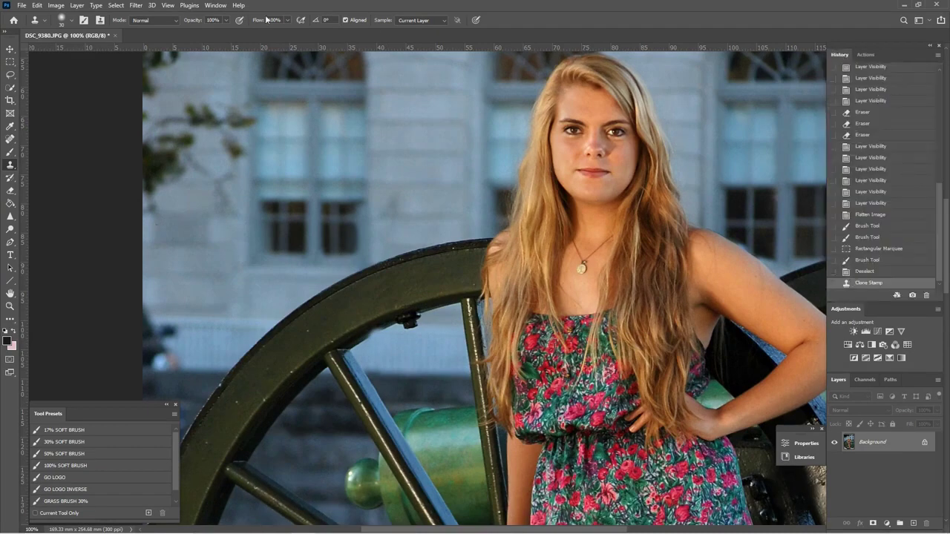
click(215, 6)
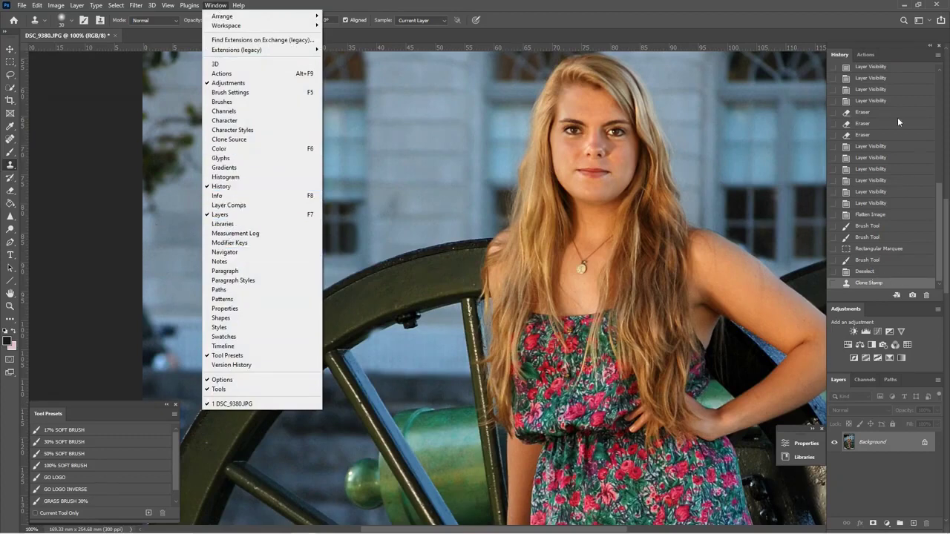
click(832, 277)
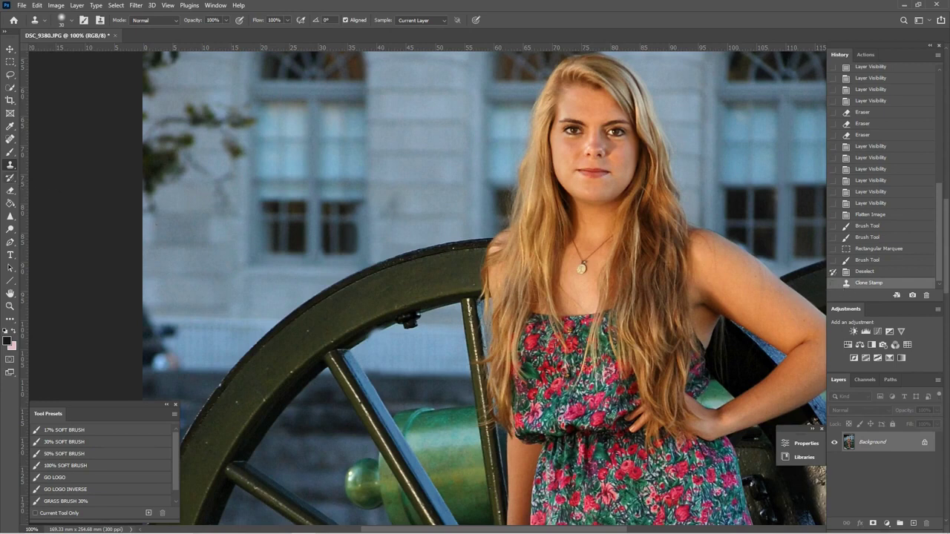
- Restore the wheel rim's inner edge with a smaller History Brush at 100% opacity, zoomed to 200%
click(10, 179)
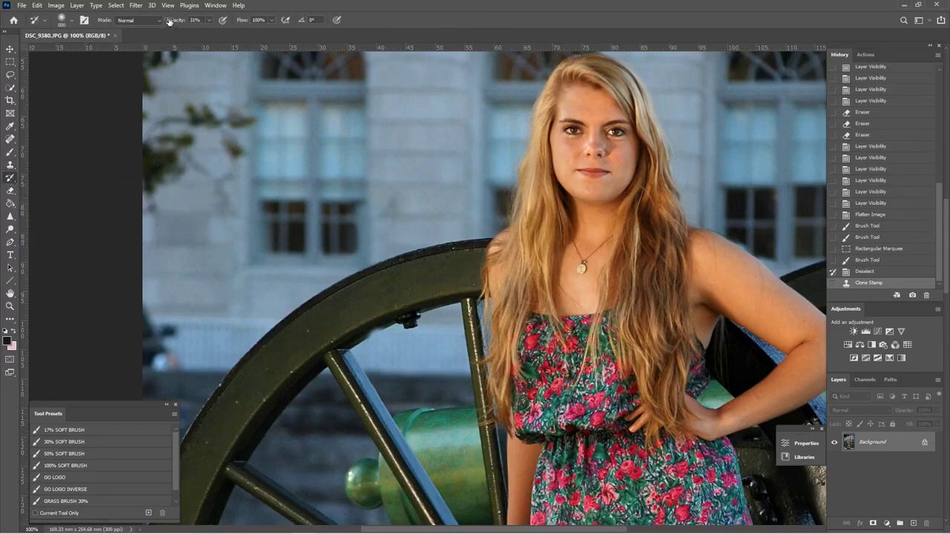
drag(169, 21, 220, 21)
key(bracketleft)
key(bracketleft)
key(bracketleft)
key(bracketleft)
key(bracketleft)
key(bracketleft)
key(bracketleft)
key(bracketleft)
key(bracketleft)
key(bracketleft)
key(ctrl+plus)
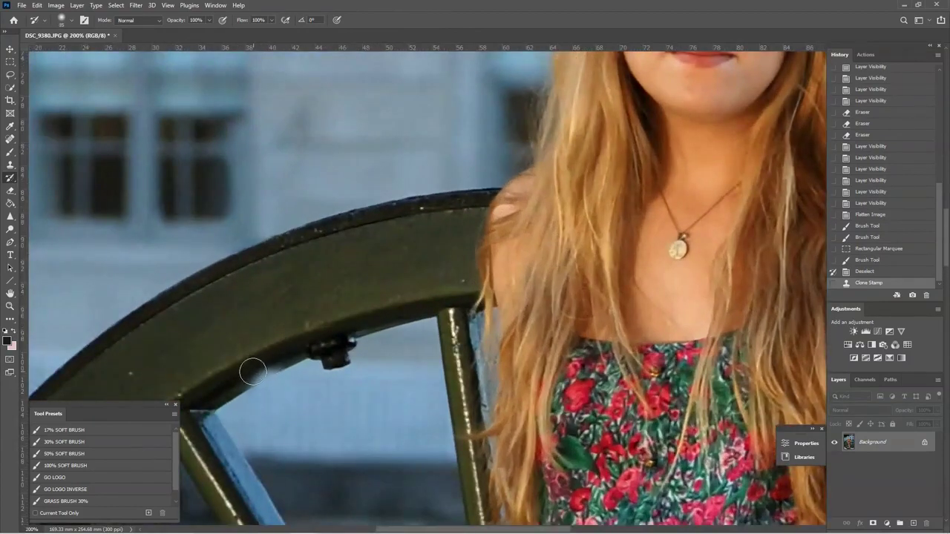
key(bracketleft)
key(bracketleft)
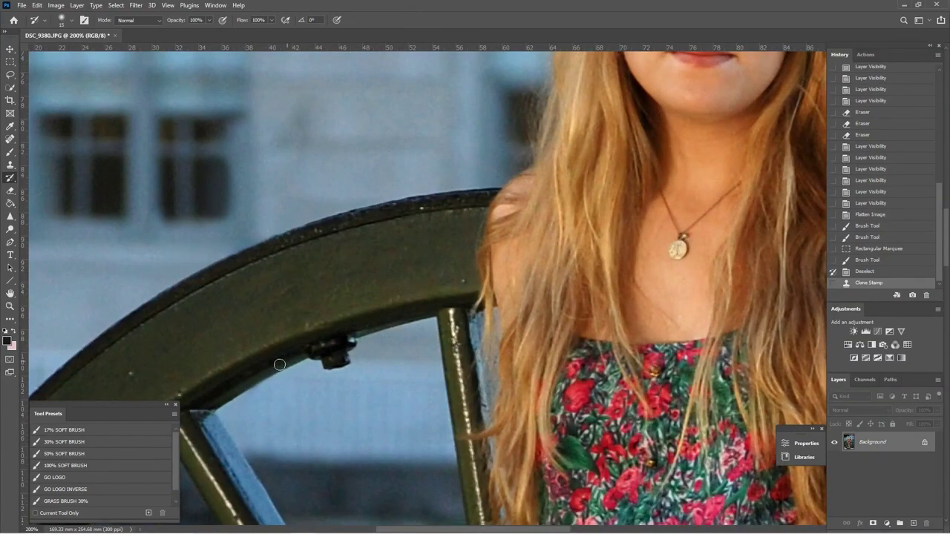
mouse_move(279, 364)
mouse_down()
mouse_move(249, 380)
mouse_move(285, 360)
mouse_move(299, 369)
mouse_up()
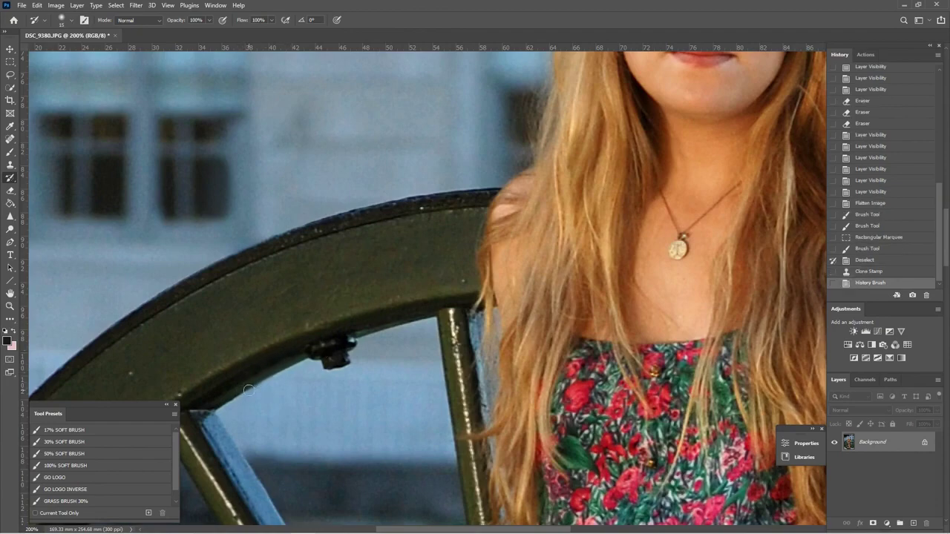
key(ctrl+minus)
key(ctrl+minus)
key(ctrl+minus)
key(ctrl+minus)
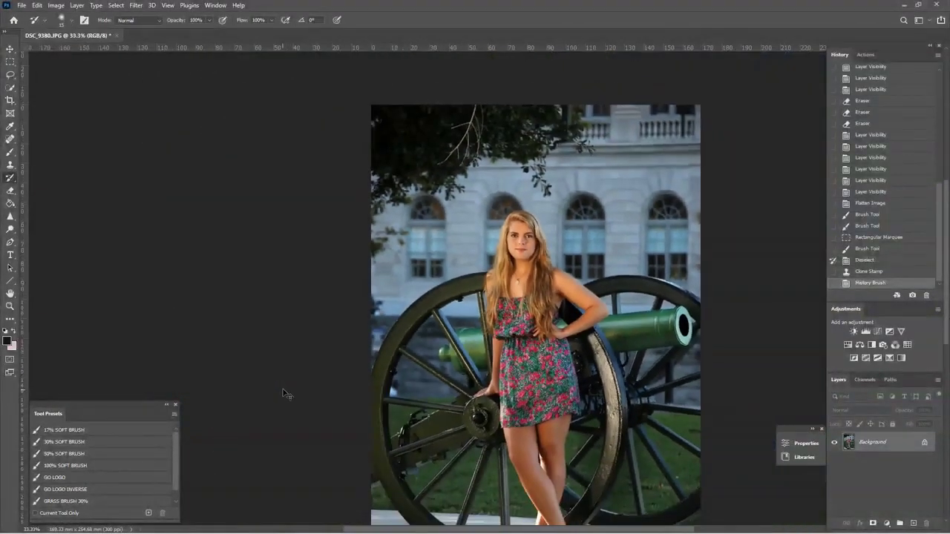
- At 66.7% zoom, sample tree foliage with the Clone Stamp and cover the first bare branch
key(ctrl+minus)
key(ctrl+plus)
key(ctrl+plus)
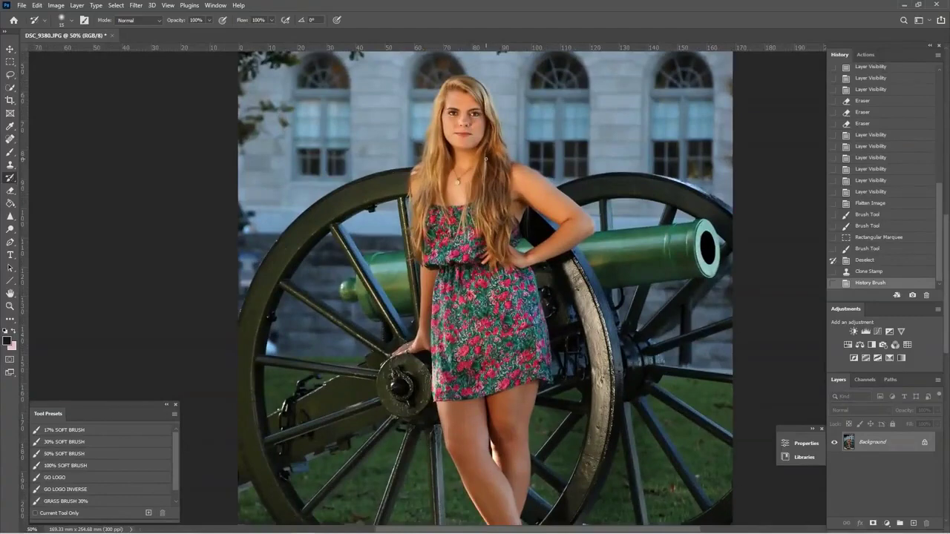
key(ctrl+plus)
scroll(537, 330, up, 10)
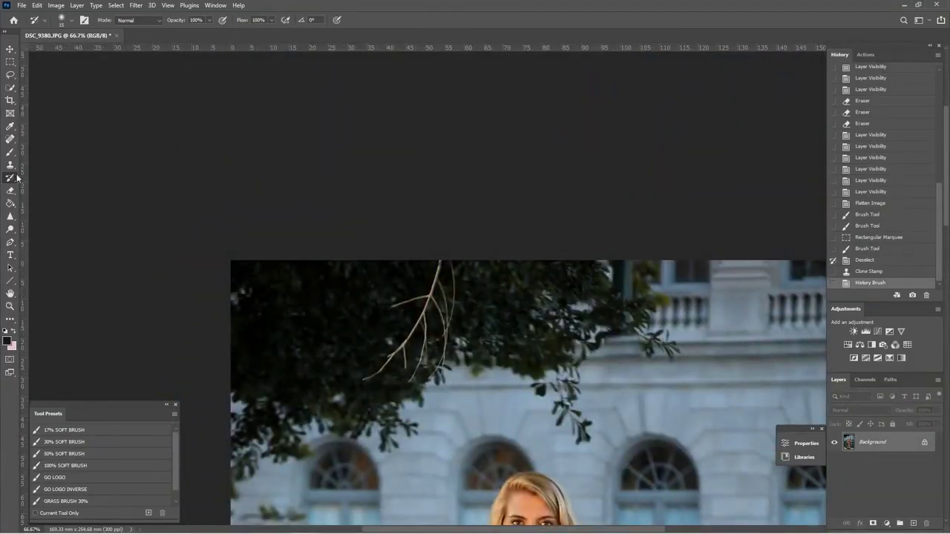
key(s)
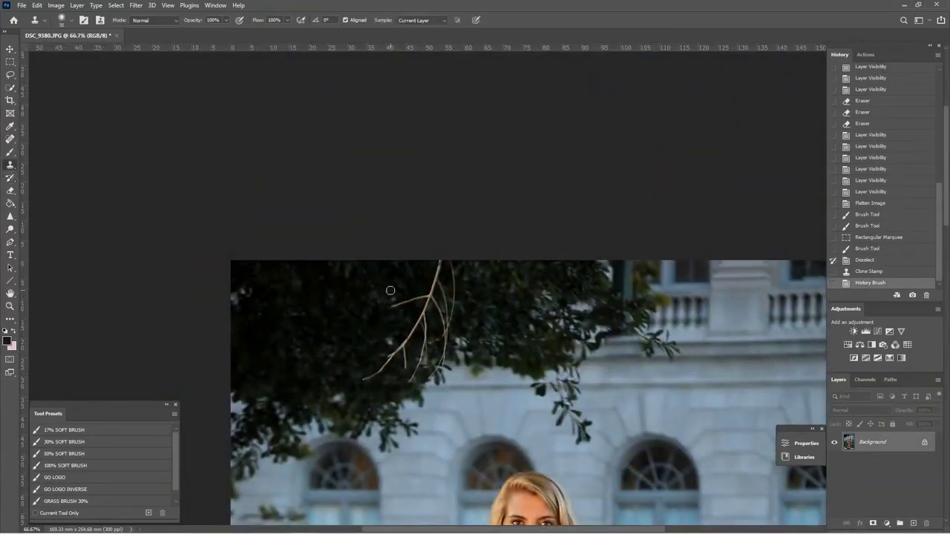
alt+click(319, 272)
mouse_move(436, 273)
mouse_down()
mouse_move(400, 345)
mouse_move(400, 307)
mouse_move(386, 373)
mouse_move(445, 296)
mouse_move(495, 322)
mouse_up()
- Resample leaves to cover the upper, faint and remaining bare branches, then zoom out
alt+click(470, 292)
mouse_move(471, 291)
mouse_down()
mouse_move(448, 264)
mouse_move(445, 279)
mouse_up()
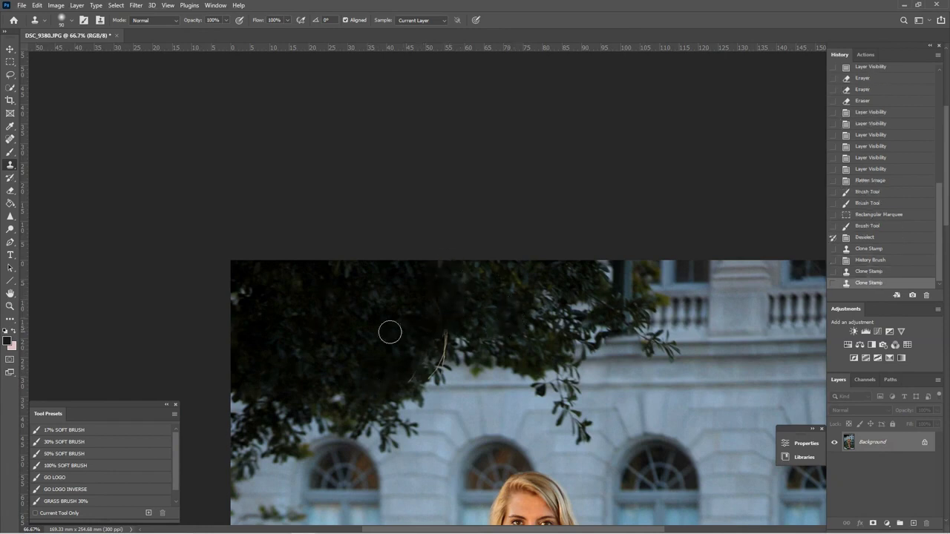
alt+click(310, 375)
drag(424, 362, 446, 323)
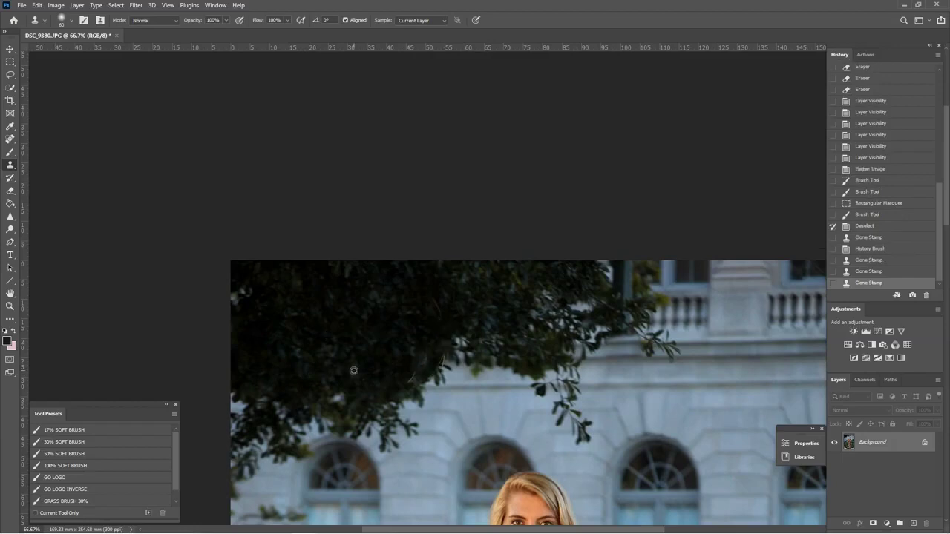
drag(401, 375, 409, 375)
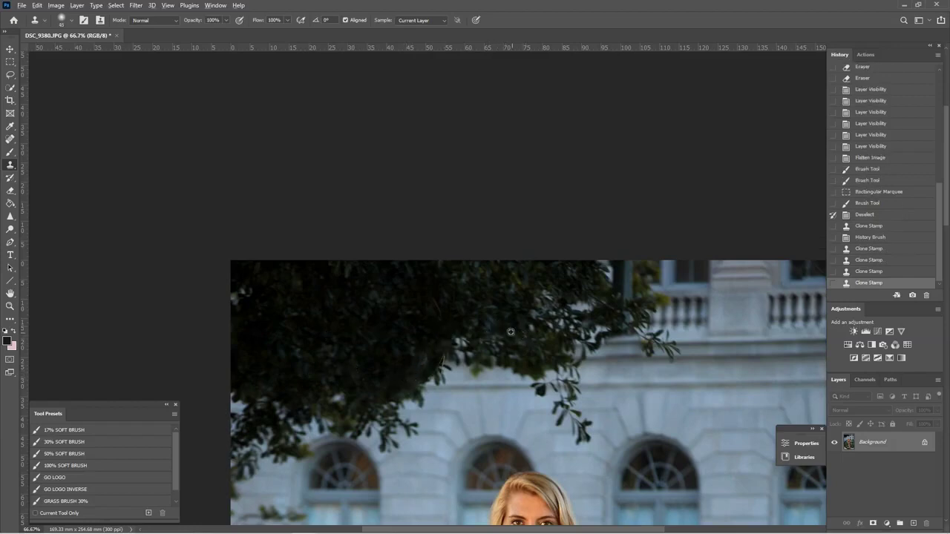
alt+click(510, 331)
drag(450, 348, 441, 352)
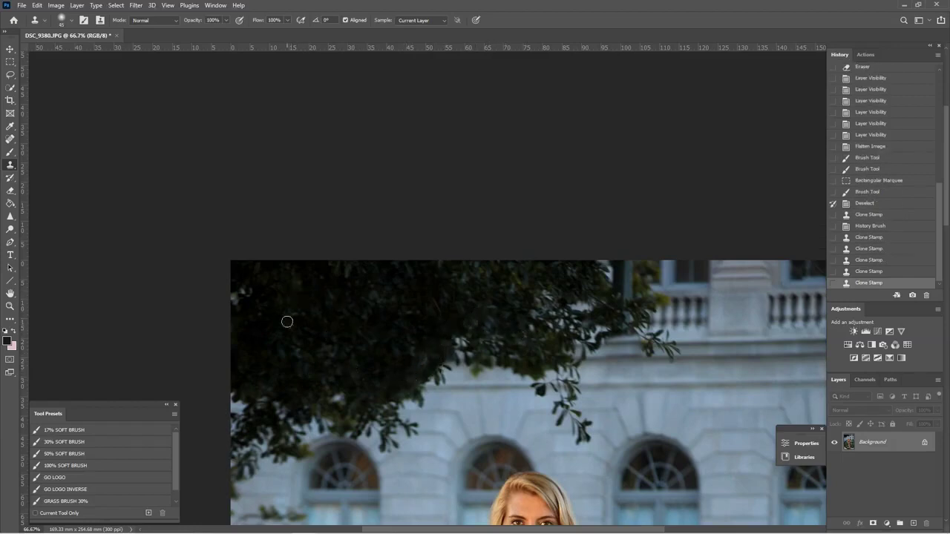
key(ctrl+minus)
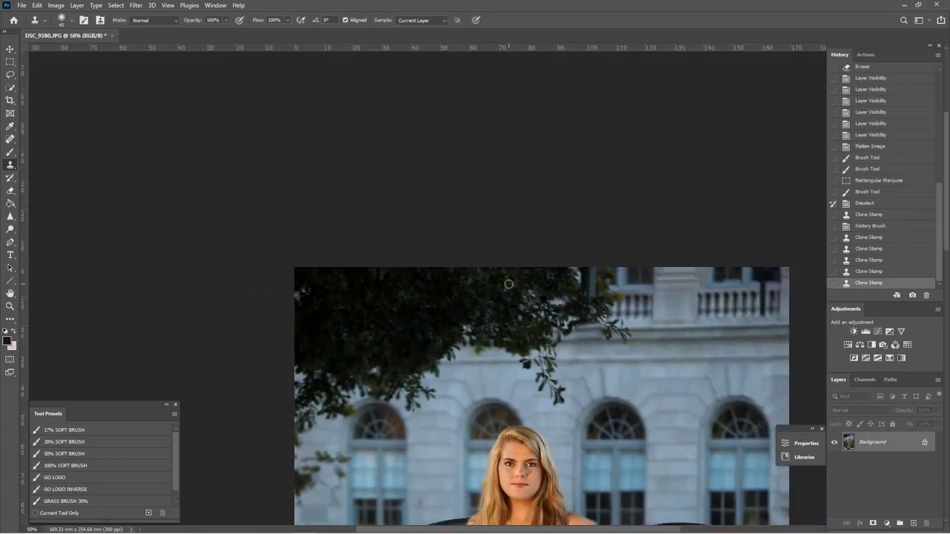
key(ctrl+minus)
key(ctrl+minus)
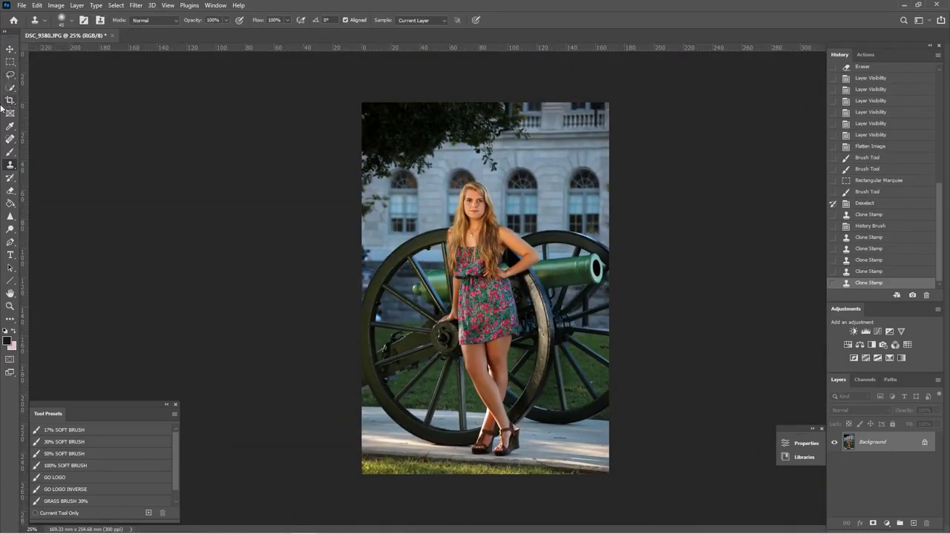
- Crop to a 7 × 10 in portrait, repositioning and slightly rotating the photo to straighten it
click(8, 102)
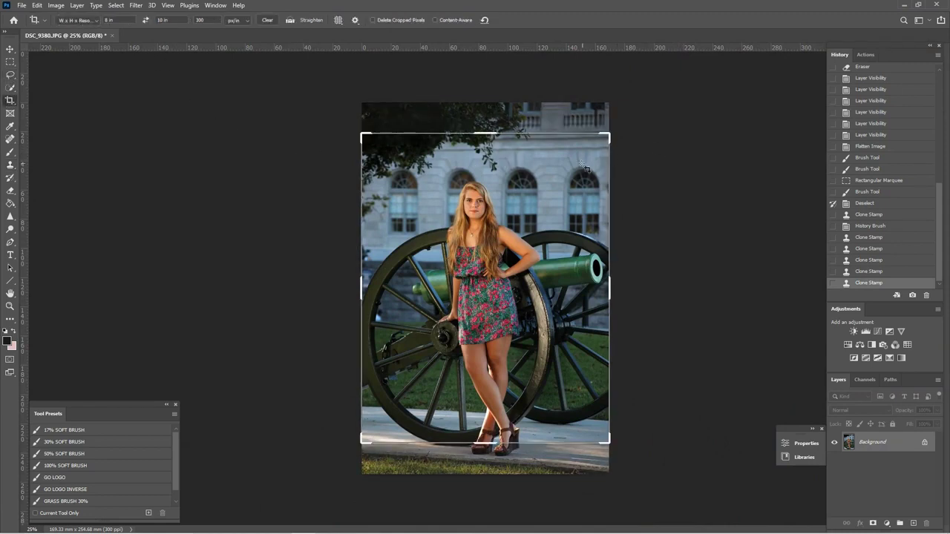
click(116, 20)
text(7)
key(Return)
drag(362, 112, 403, 129)
drag(653, 129, 673, 123)
drag(590, 161, 545, 178)
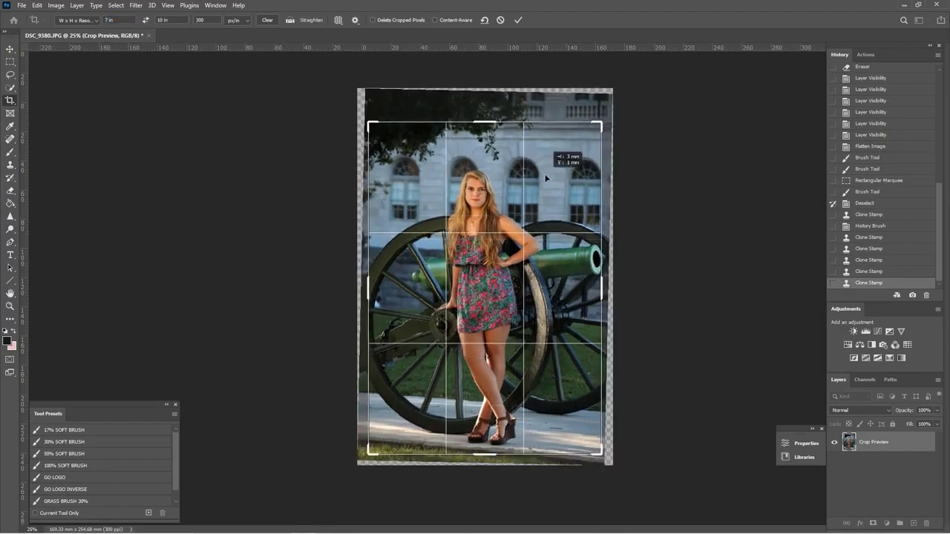
drag(613, 169, 657, 144)
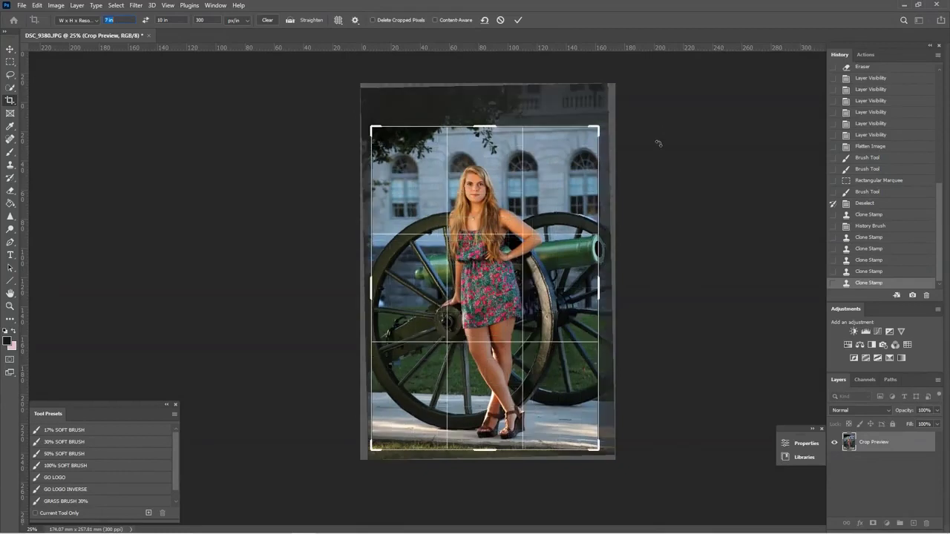
double_click(573, 159)
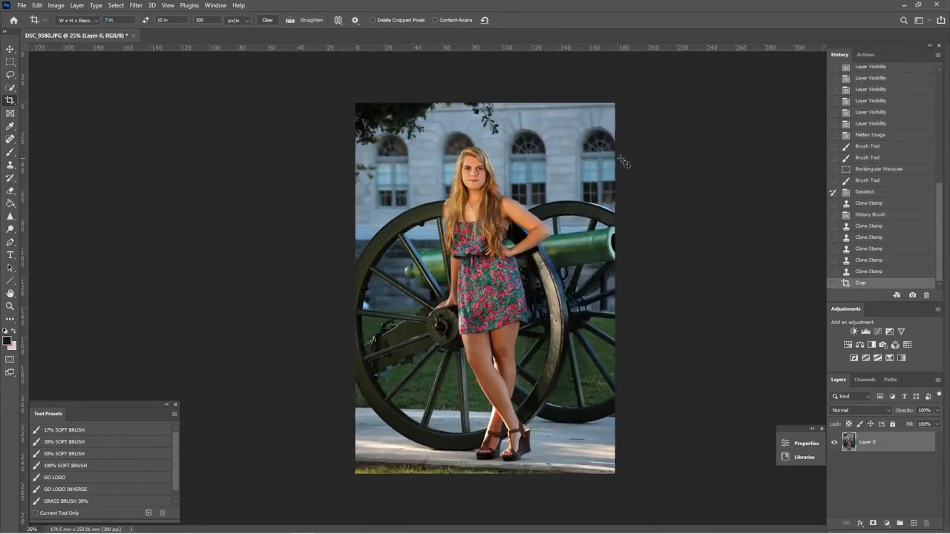
- Run the LEVELS SLIDER action and set the Levels 1 white input to 235
click(867, 55)
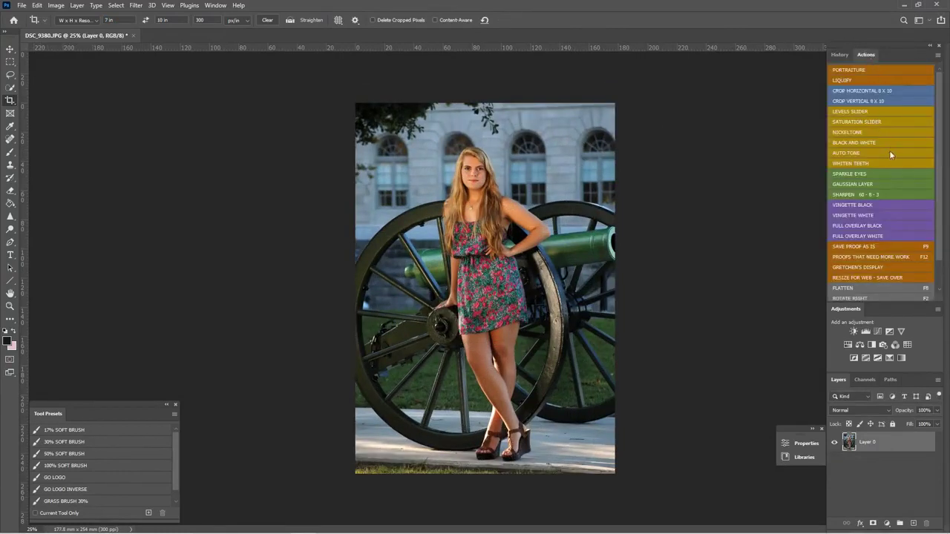
click(856, 112)
double_click(852, 442)
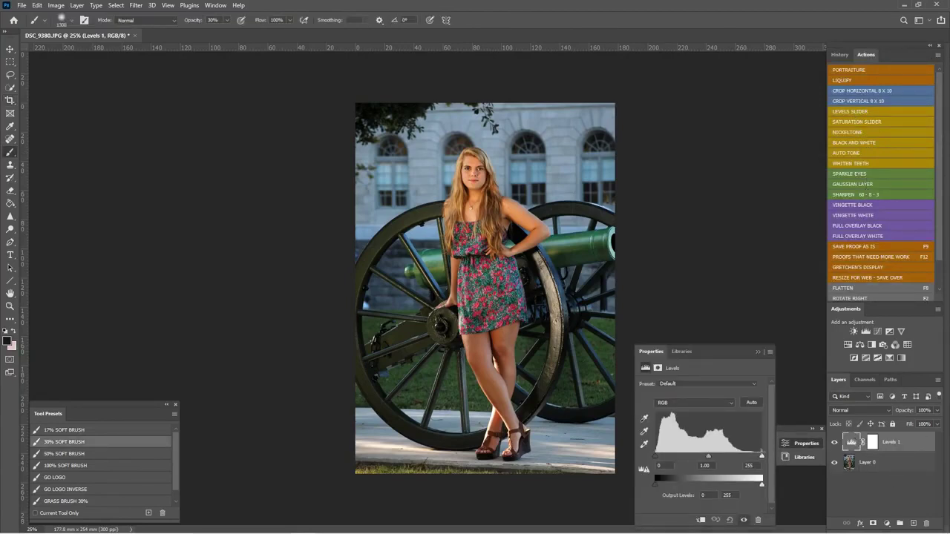
drag(762, 455, 698, 457)
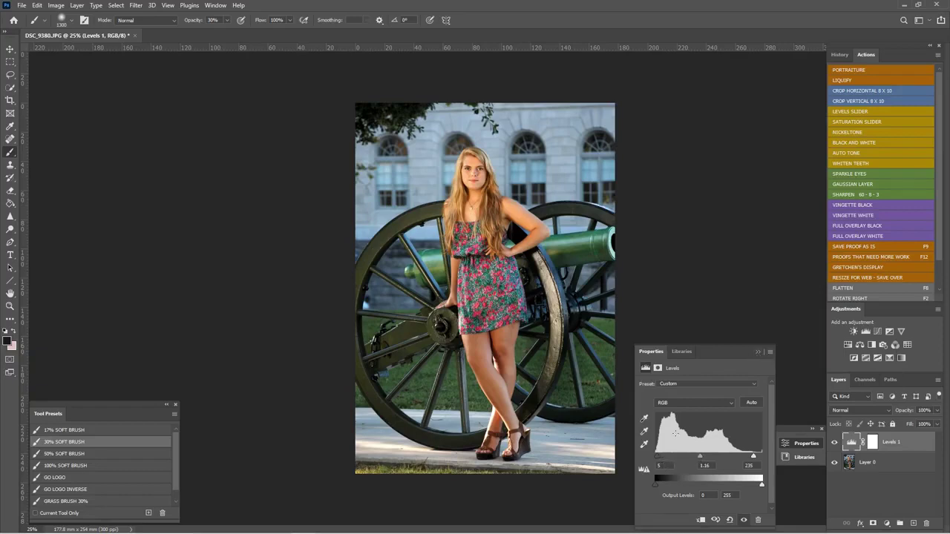
click(757, 351)
- Target the Levels 1 mask, set the brush size to 400, and flatten the image with F8
click(871, 442)
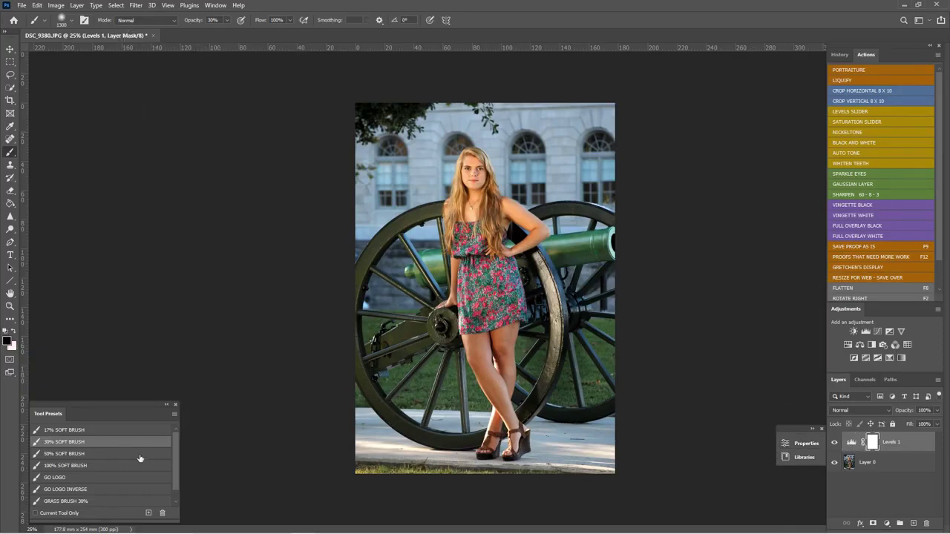
key(bracketleft)
key(bracketleft)
key(bracketleft)
key(bracketleft)
key(bracketleft)
key(bracketleft)
key(bracketleft)
key(bracketleft)
key(bracketleft)
key(bracketleft)
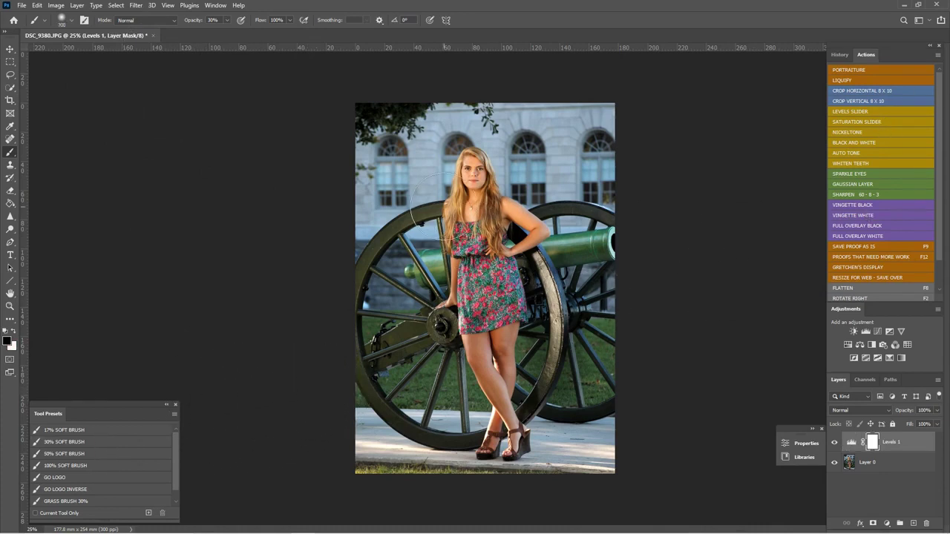
key(bracketright)
key(bracketright)
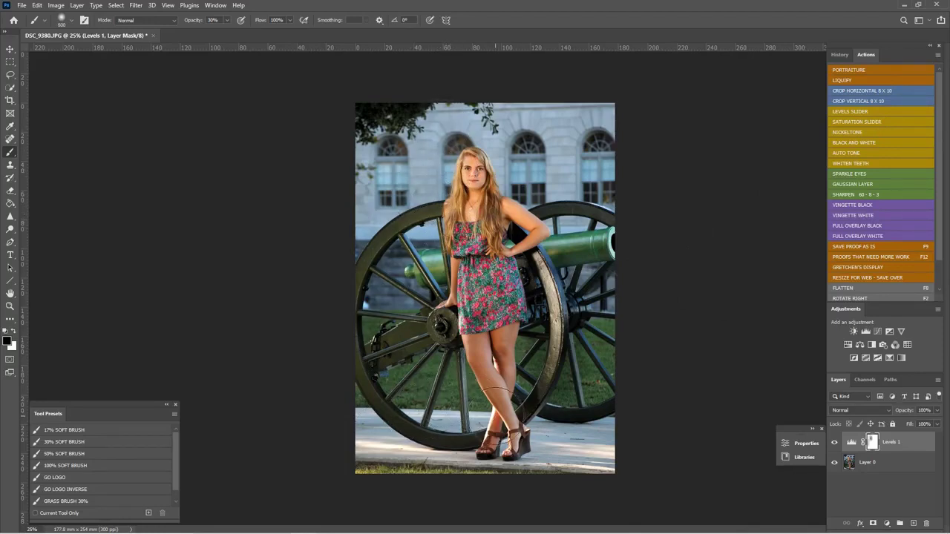
key(F8)
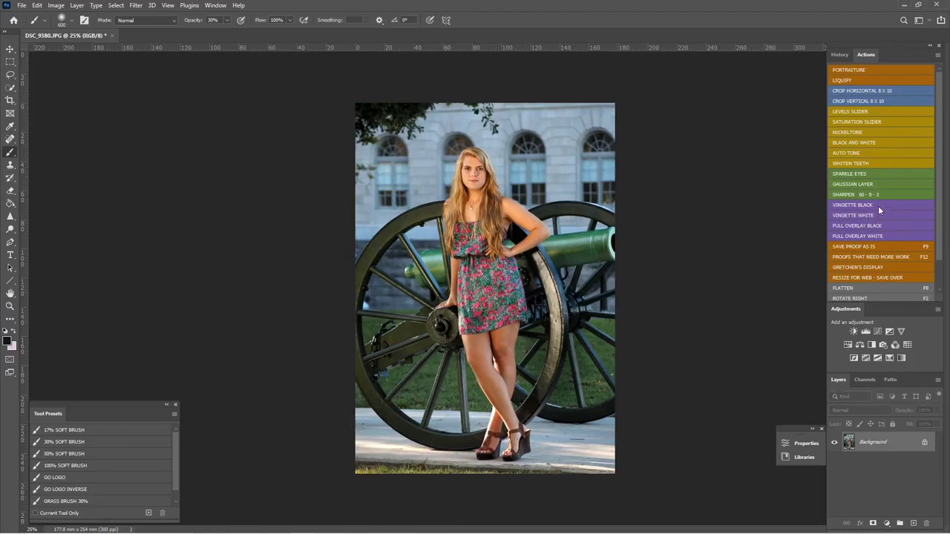
- Add the FULL OVERLAY BLACK fill layer and paint its mask to fully reveal the girl
click(870, 227)
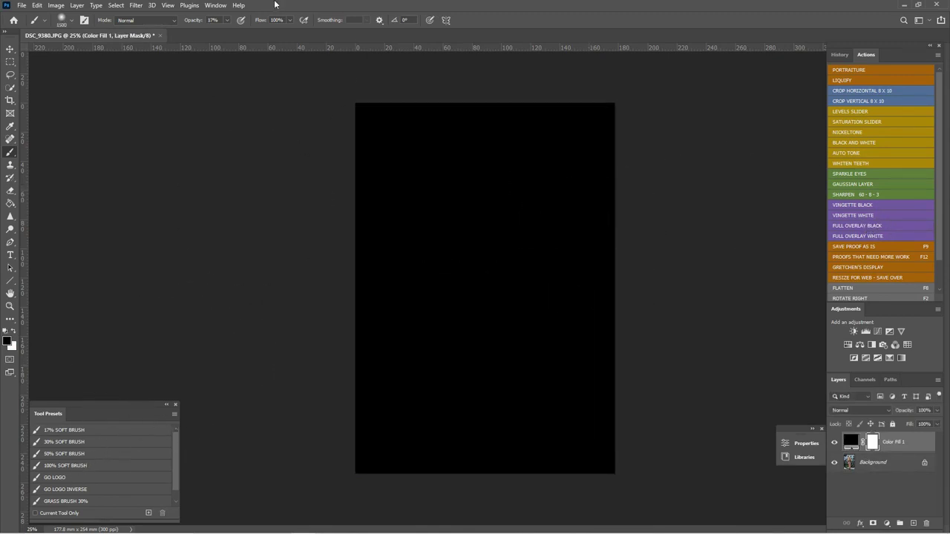
mouse_move(499, 233)
mouse_down()
mouse_move(409, 165)
mouse_move(580, 156)
mouse_move(517, 301)
mouse_move(472, 300)
mouse_move(414, 405)
mouse_move(547, 413)
mouse_move(569, 181)
mouse_move(403, 148)
mouse_move(458, 186)
mouse_move(418, 182)
mouse_move(515, 249)
mouse_move(476, 293)
mouse_move(487, 379)
mouse_move(559, 357)
mouse_move(570, 201)
mouse_move(524, 214)
mouse_move(425, 158)
mouse_move(437, 270)
mouse_move(412, 415)
mouse_move(514, 419)
mouse_move(560, 311)
mouse_move(537, 143)
mouse_move(425, 144)
mouse_move(408, 197)
mouse_move(438, 236)
mouse_move(470, 240)
mouse_move(474, 193)
mouse_move(510, 229)
mouse_move(558, 243)
mouse_move(592, 290)
mouse_move(578, 354)
mouse_move(517, 196)
mouse_move(480, 302)
mouse_move(359, 401)
mouse_move(325, 401)
mouse_move(384, 163)
mouse_move(374, 127)
mouse_move(451, 186)
mouse_move(527, 187)
mouse_move(579, 204)
mouse_move(533, 253)
mouse_move(551, 395)
mouse_move(566, 419)
mouse_move(382, 427)
mouse_up()
mouse_move(93, 265)
mouse_down()
mouse_move(520, 196)
mouse_move(381, 250)
mouse_move(375, 136)
mouse_move(560, 178)
mouse_move(519, 285)
mouse_move(489, 245)
mouse_up()
click(85, 453)
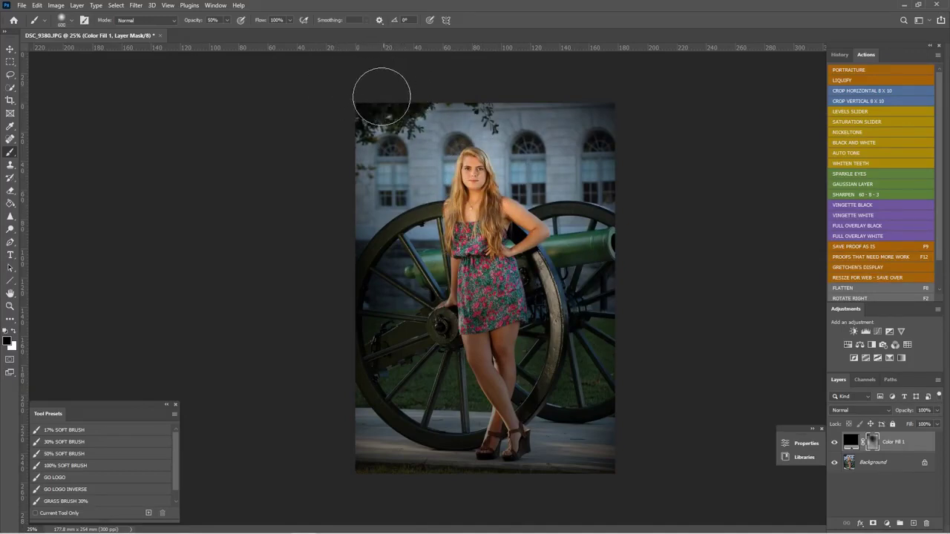
click(85, 429)
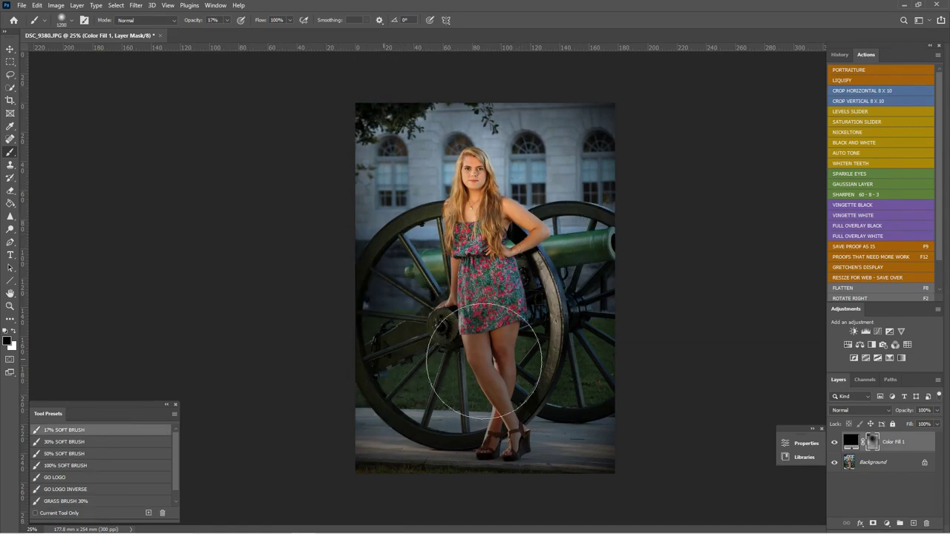
click(74, 465)
mouse_move(486, 178)
mouse_down()
mouse_move(489, 156)
mouse_move(508, 244)
mouse_move(486, 342)
mouse_up()
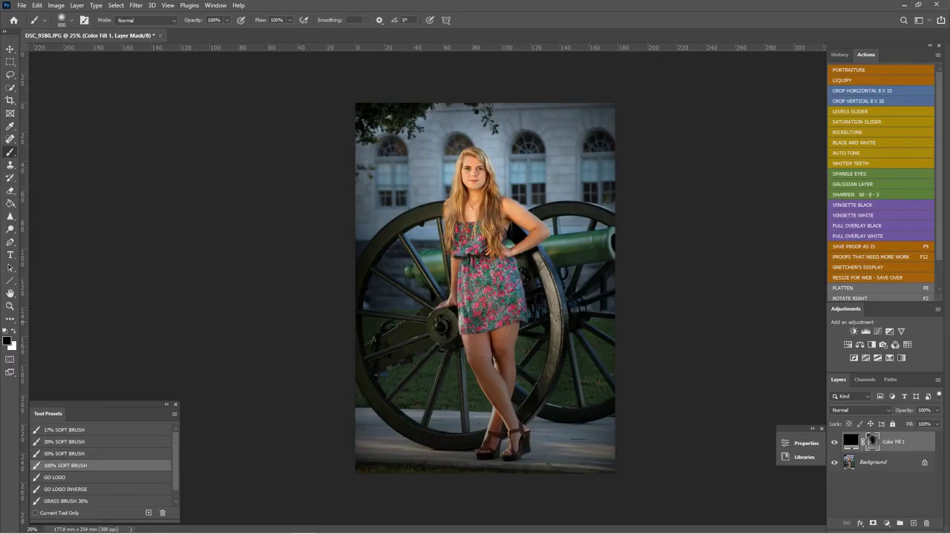
- Reveal the cannon wheels at 50% and the lower photo at 17%, then compare the overlay on and off
click(75, 452)
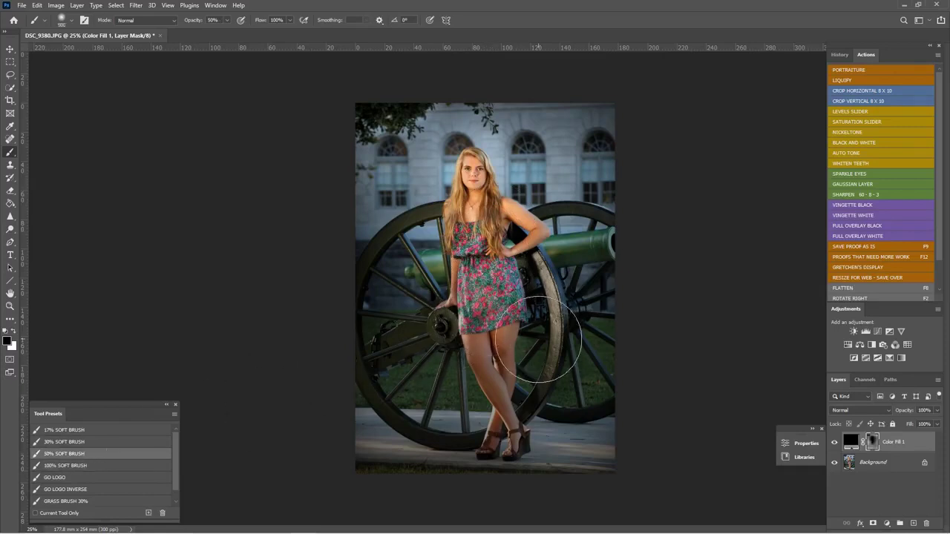
mouse_move(426, 327)
mouse_down()
mouse_move(465, 275)
mouse_move(562, 278)
mouse_move(563, 351)
mouse_move(575, 366)
mouse_move(511, 357)
mouse_move(399, 387)
mouse_up()
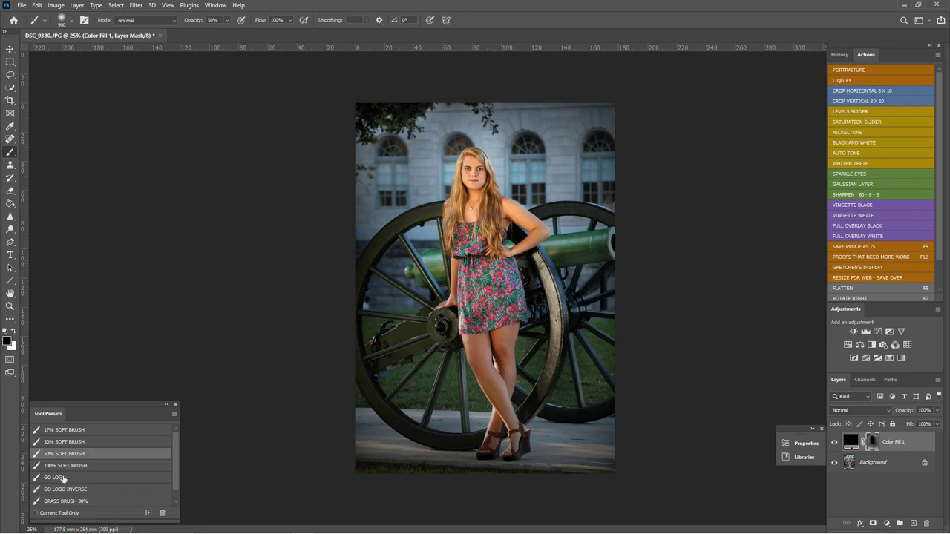
click(63, 430)
mouse_move(250, 408)
mouse_down()
mouse_move(391, 402)
mouse_move(682, 433)
mouse_up()
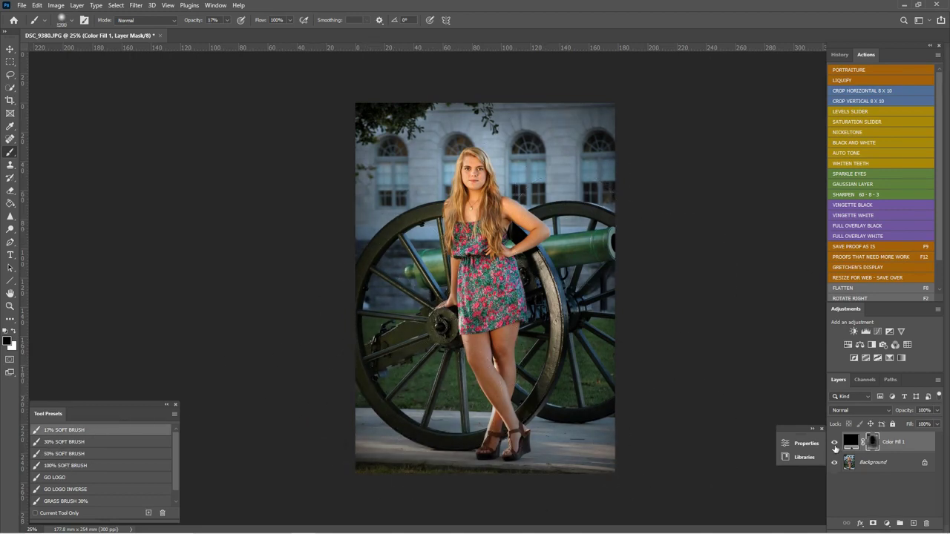
click(835, 445)
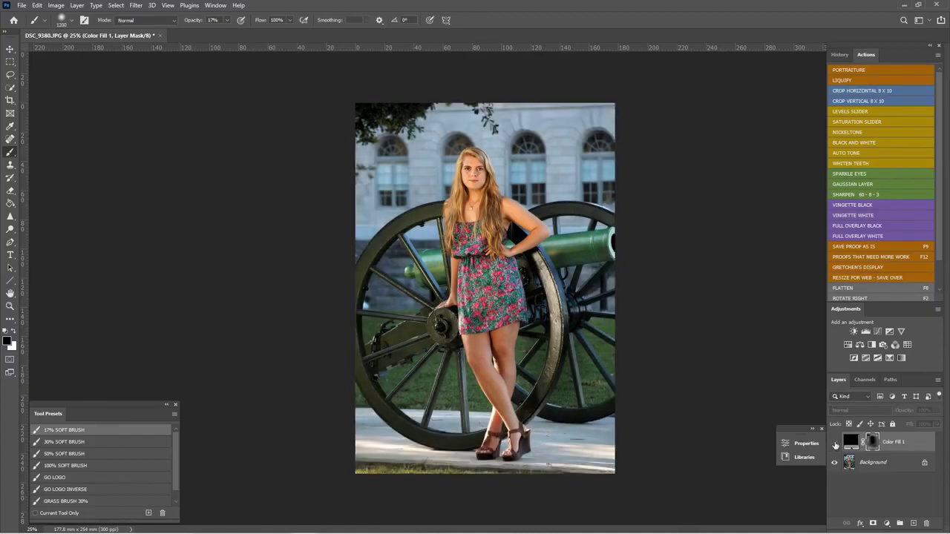
click(835, 445)
click(835, 443)
click(834, 444)
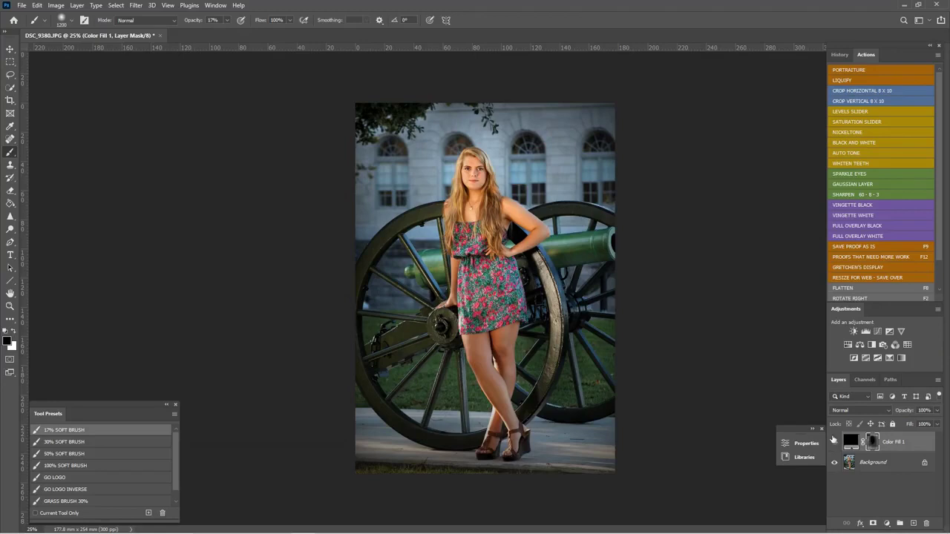
- Flatten the Color Fill 1 vignette into the Background with the flatten shortcut
key(Delete)
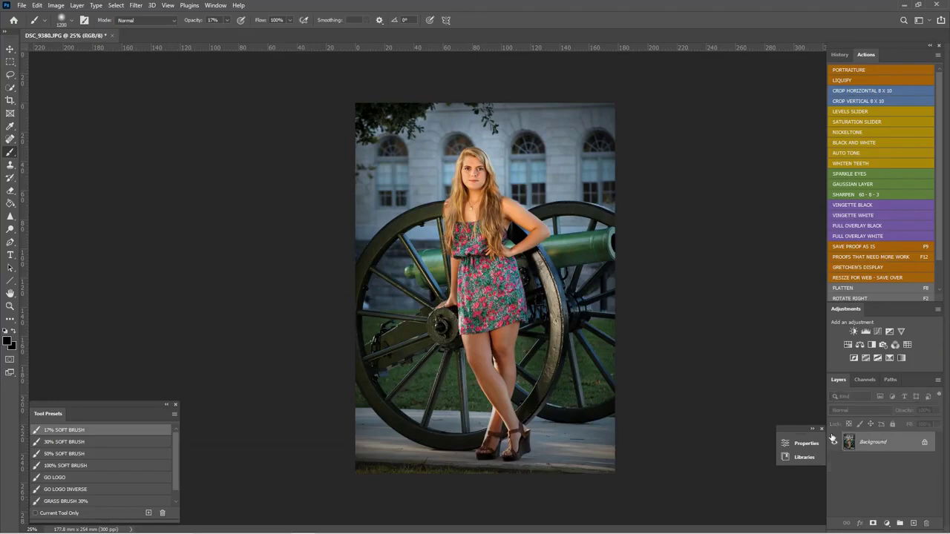